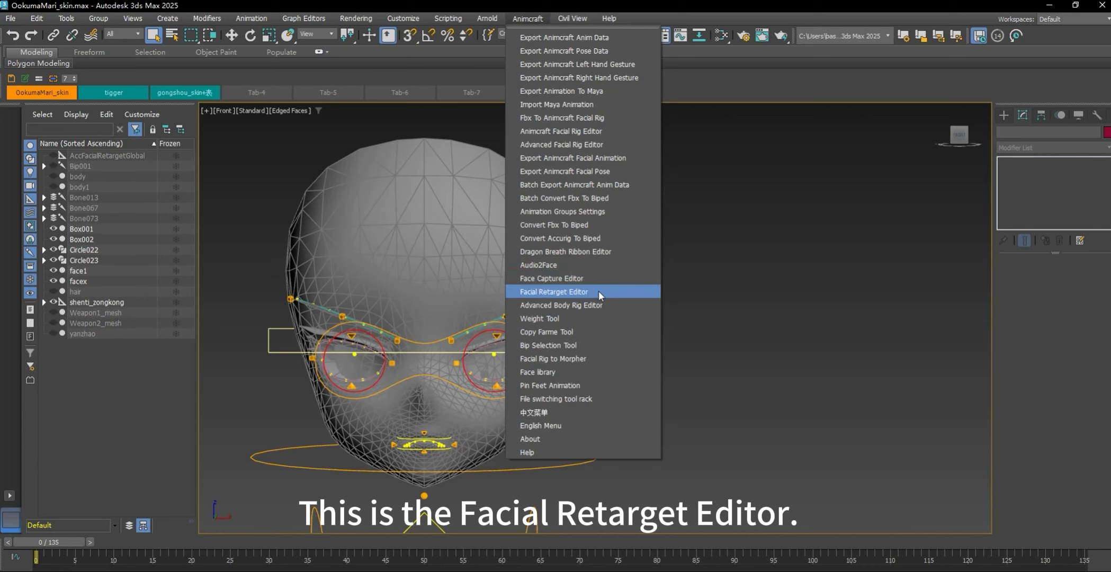
# Step: Open the Facial Retarget Editor and place its window beside the head model
pyautogui.click(598, 290)
pyautogui.moveTo(484, 117); pyautogui.dragTo(683, 116)
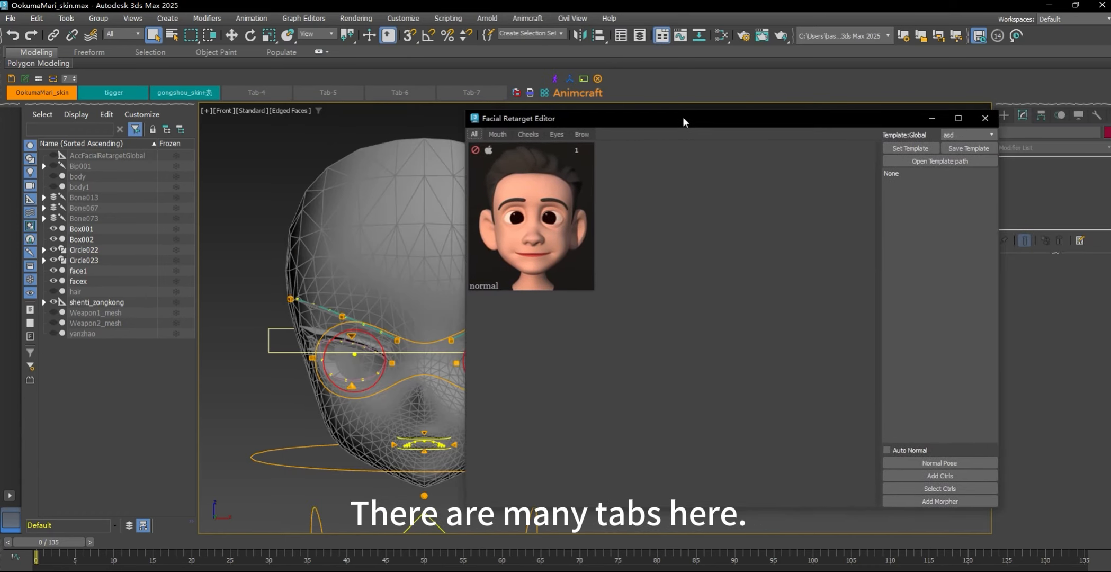
# Step: Examine the available facial expressions in the Mouth, Cheeks, Eyes and Brow categories
pyautogui.click(499, 134)
pyautogui.click(528, 134)
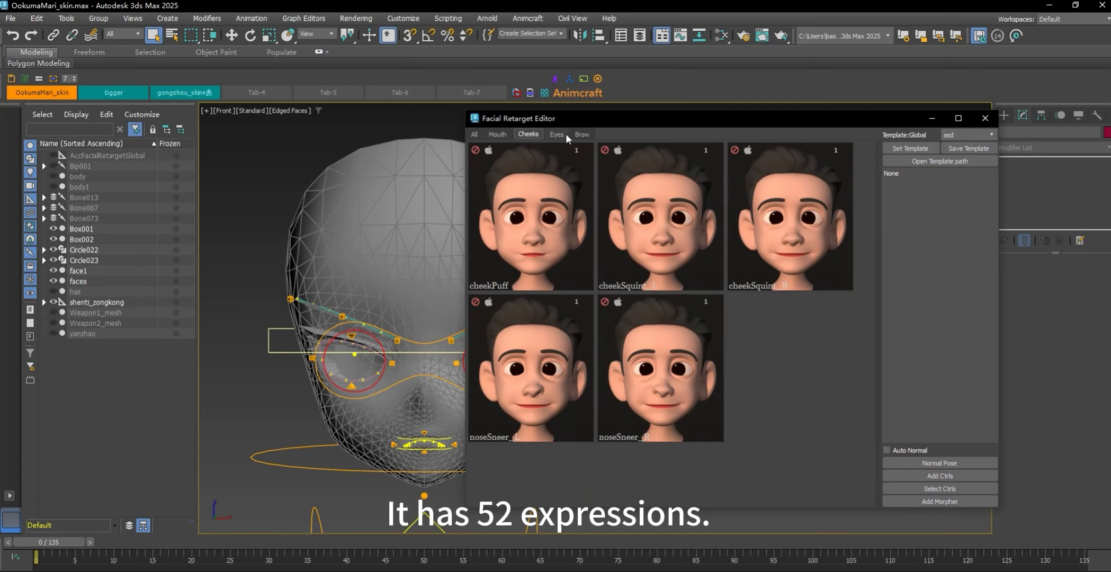
pyautogui.click(560, 135)
pyautogui.click(579, 134)
pyautogui.click(556, 134)
pyautogui.click(528, 134)
pyautogui.click(498, 134)
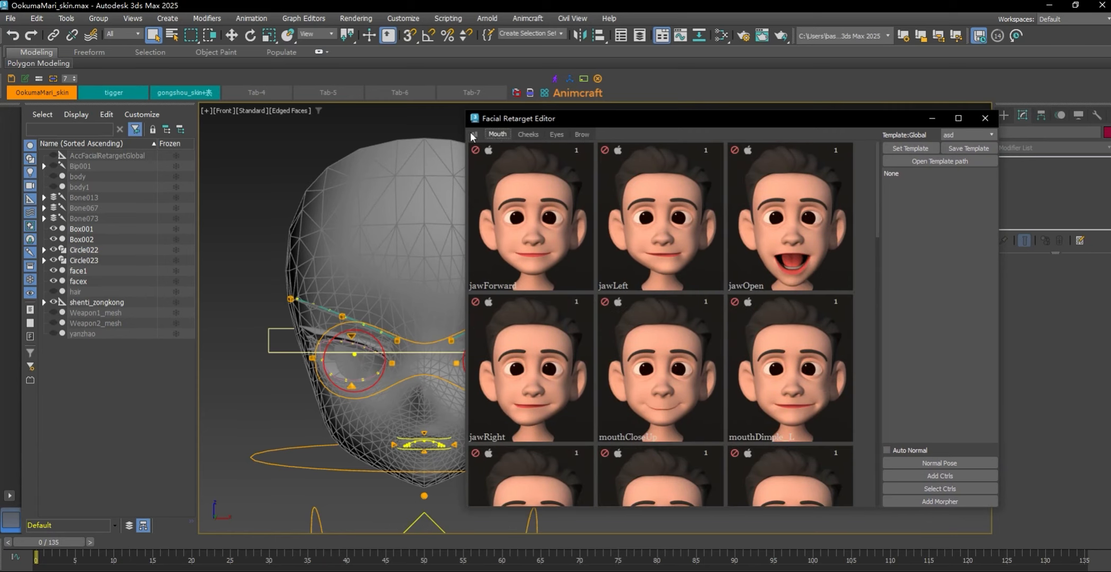
pyautogui.scroll(-2, 781, 288)
pyautogui.scroll(2, 740, 323)
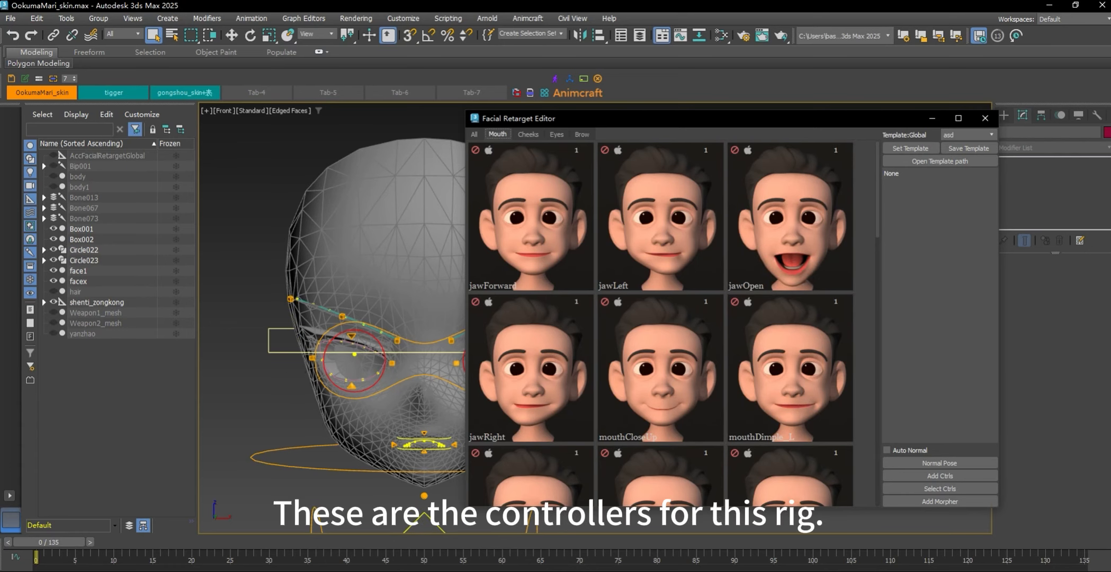
pyautogui.scroll(-3, 270, 403)
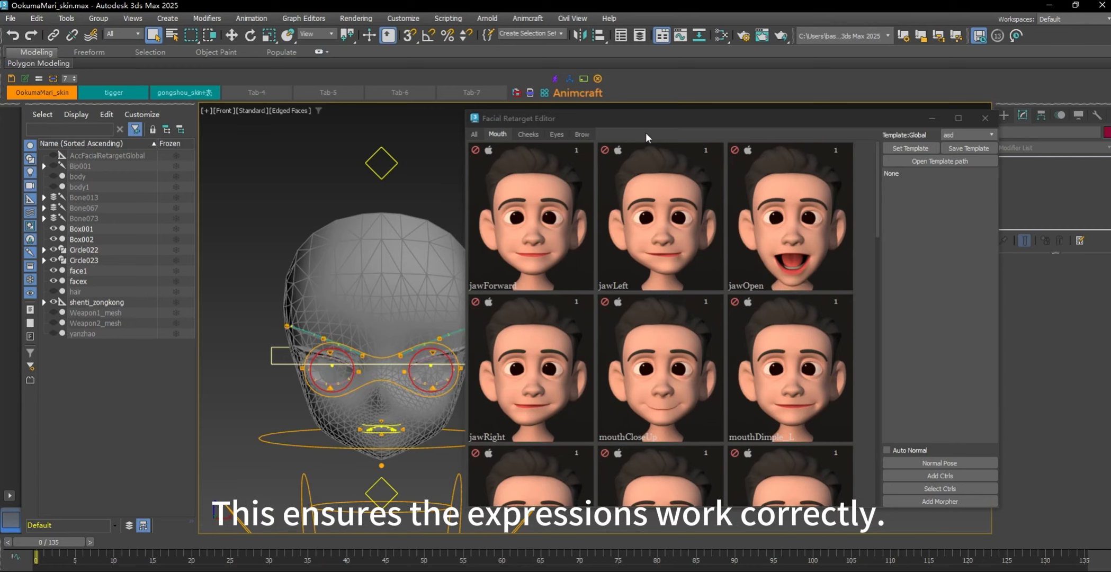
# Step: Move the Facial Retarget Editor clear of the rig, check the Eyes expressions and return to the Mouth expressions
pyautogui.moveTo(619, 118); pyautogui.dragTo(732, 105)
pyautogui.scroll(-3, 516, 388)
pyautogui.keyDown('alt'); pyautogui.moveTo(517, 388); pyautogui.dragTo(222, 337, button='middle'); pyautogui.keyUp('alt')
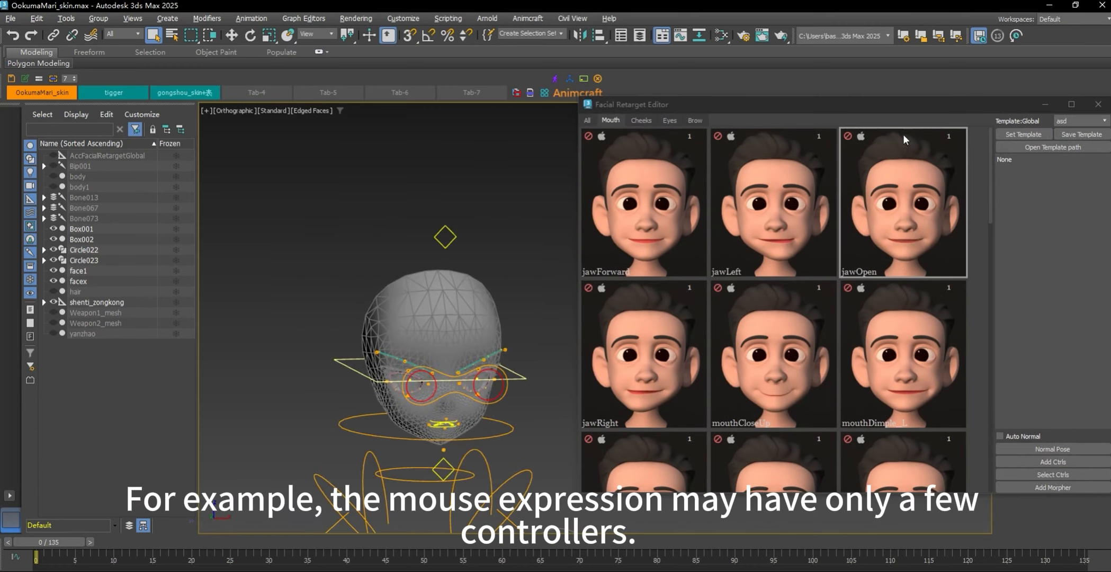
pyautogui.moveTo(904, 106); pyautogui.dragTo(875, 108)
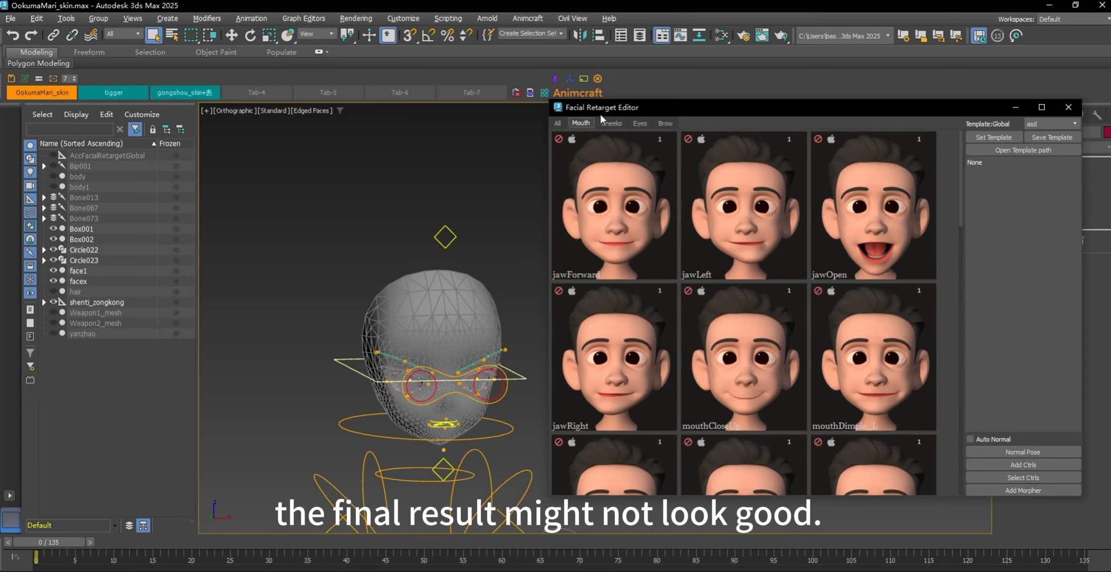
pyautogui.click(640, 123)
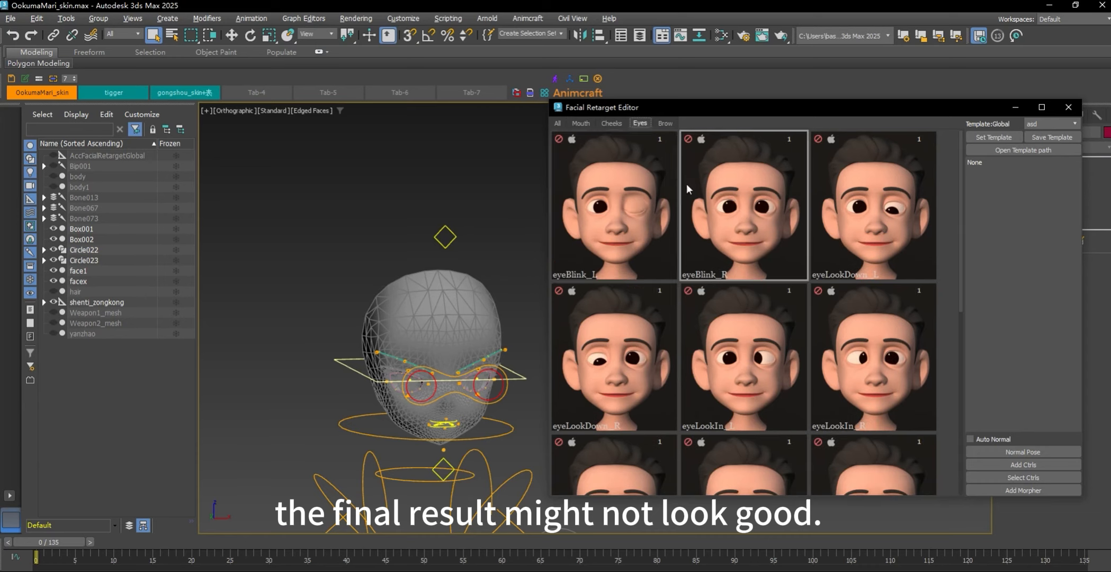
pyautogui.click(582, 123)
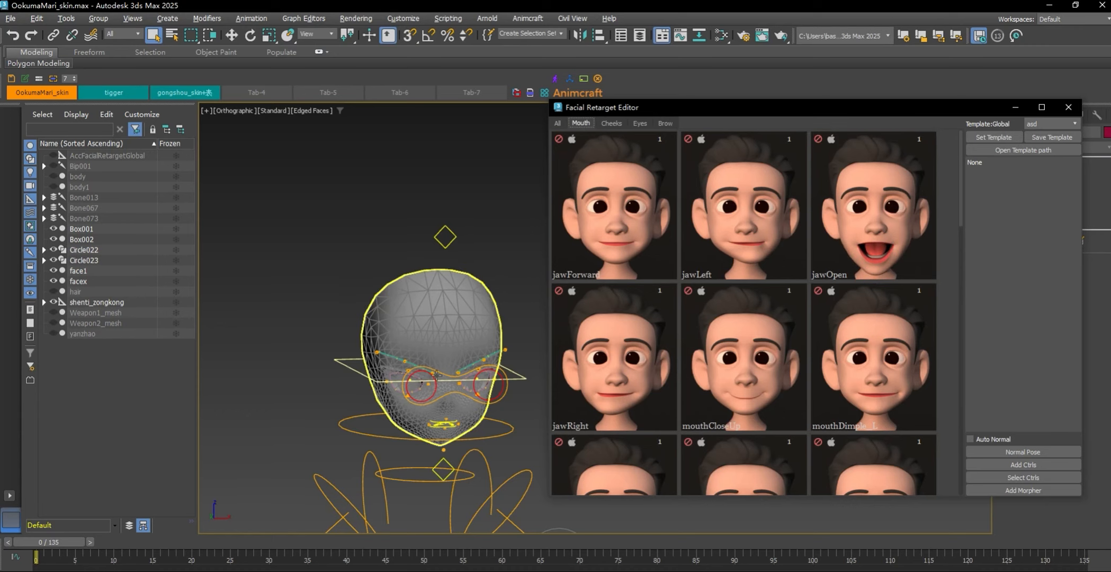
# Step: Select the mask-shaped eye controller and locate it in the shenti_zongkong hierarchy of the scene list
pyautogui.moveTo(508, 313); pyautogui.dragTo(462, 225, button='middle')
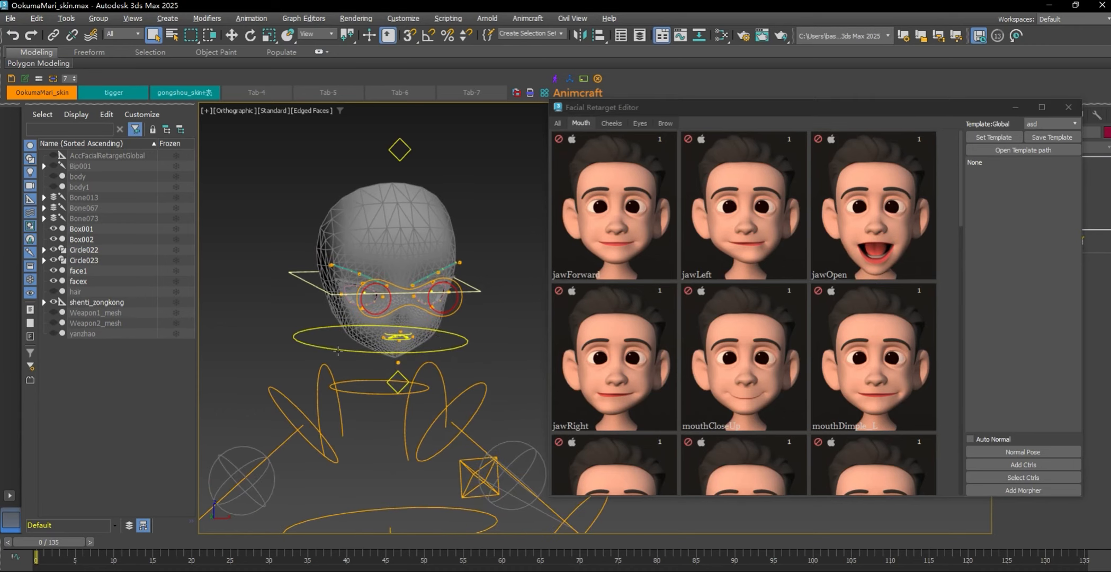
pyautogui.click(421, 290)
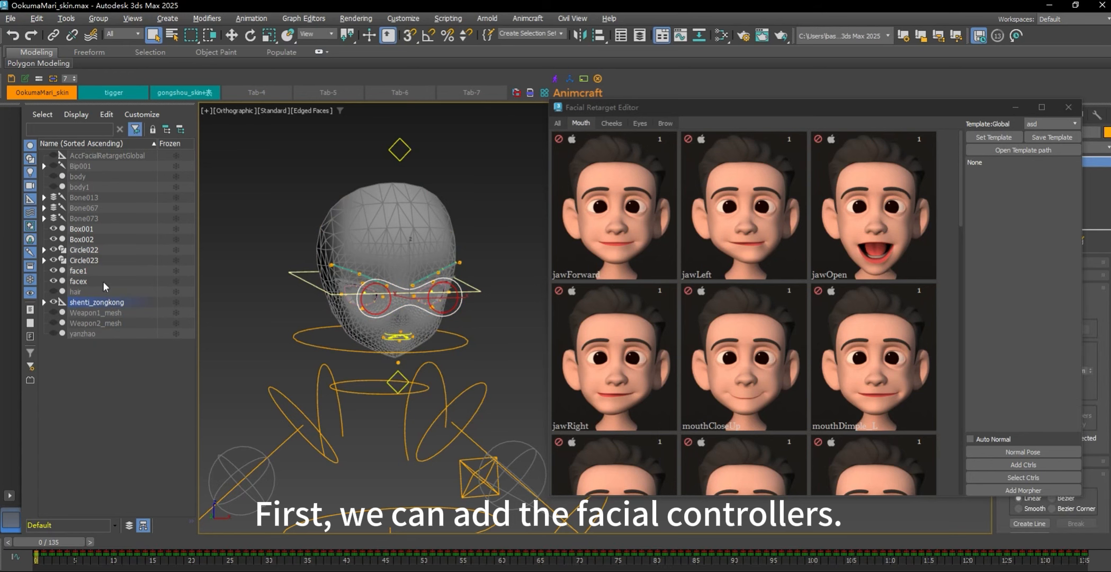
pyautogui.click(45, 302)
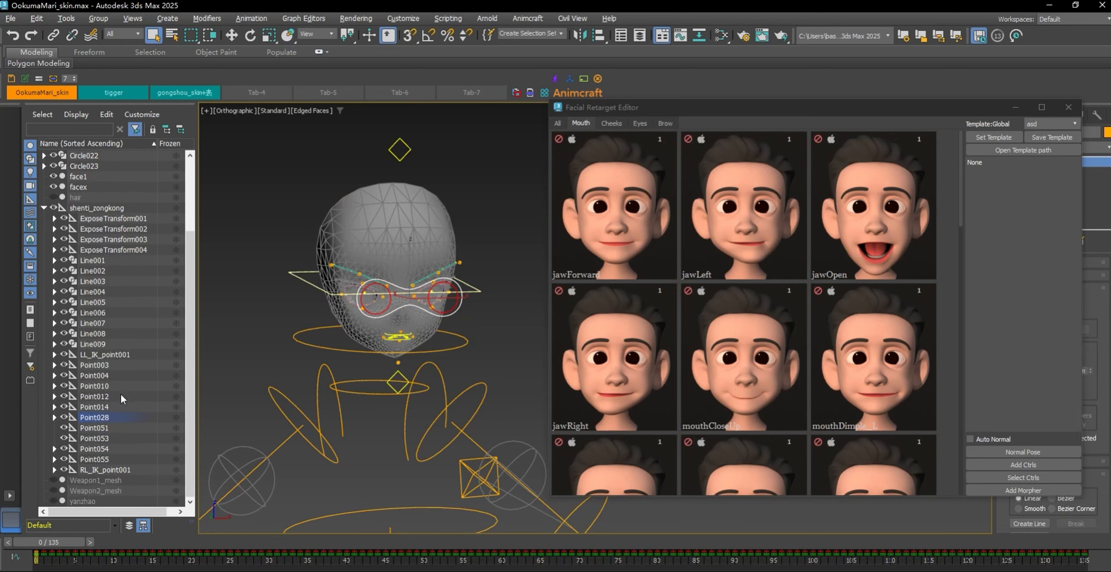
pyautogui.rightClick(134, 317)
pyautogui.click(125, 308)
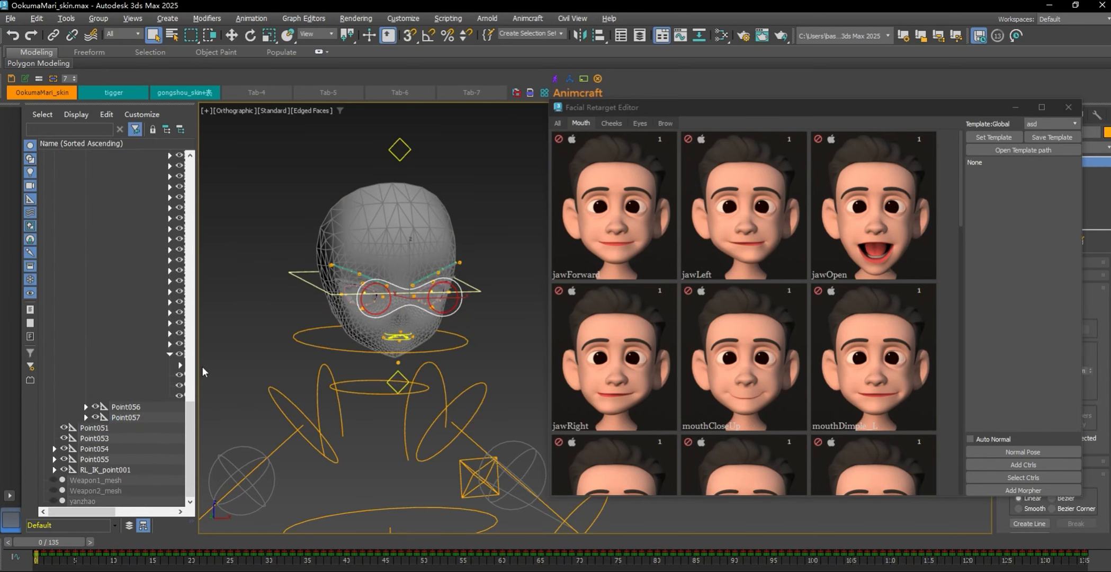
pyautogui.moveTo(195, 365); pyautogui.dragTo(294, 365)
pyautogui.scroll(10, 488, 371)
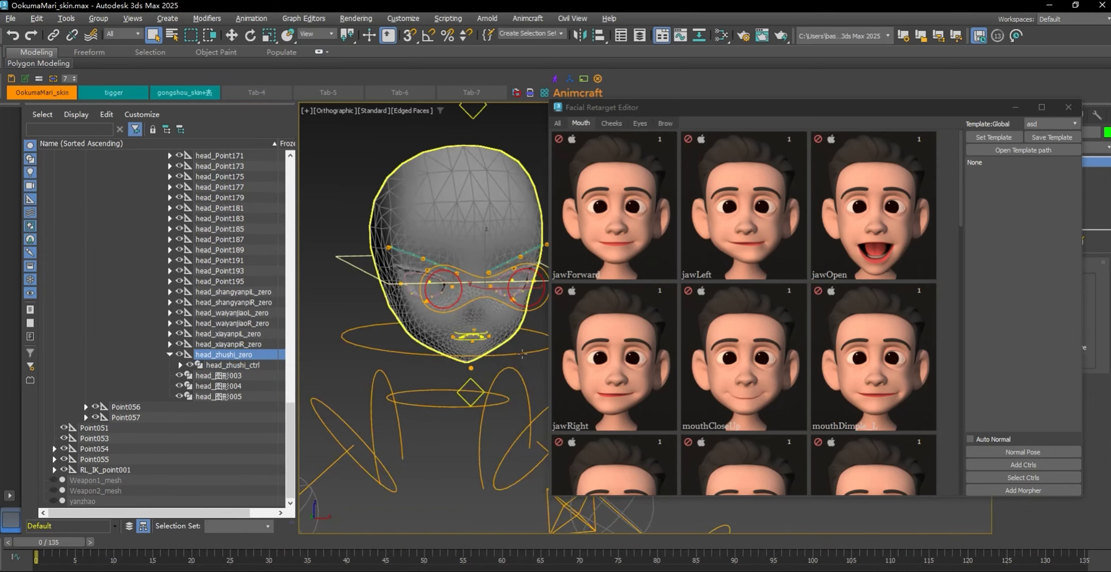
pyautogui.keyDown('alt'); pyautogui.moveTo(488, 371); pyautogui.dragTo(421, 376, button='middle'); pyautogui.keyUp('alt')
pyautogui.moveTo(421, 376); pyautogui.dragTo(365, 383, button='middle')
pyautogui.moveTo(296, 247); pyautogui.dragTo(178, 247)
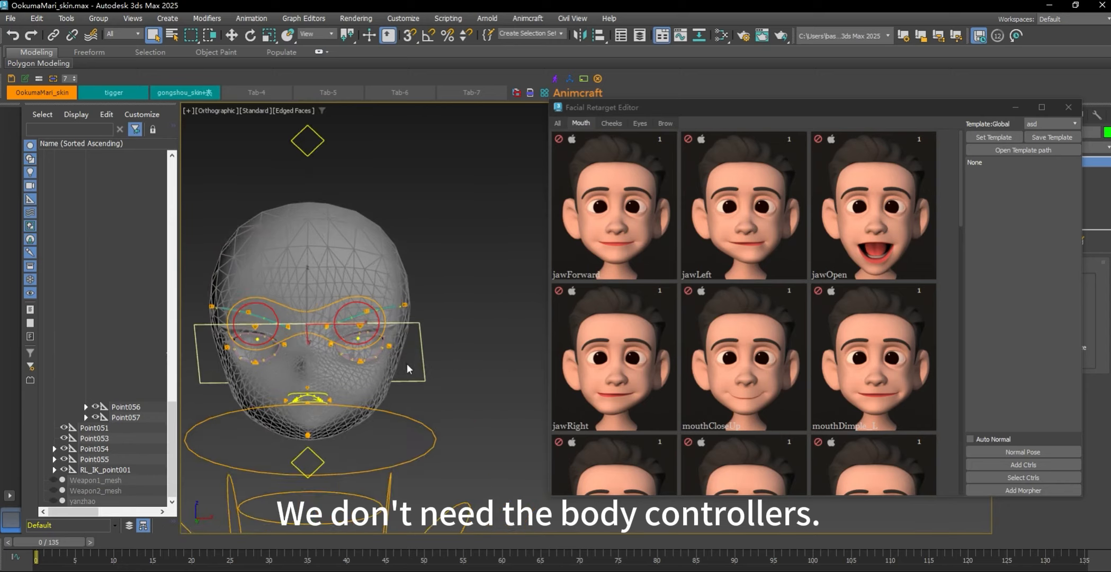
# Step: Select the head mesh, locate facex in the scene list and hide it
pyautogui.scroll(-4, 409, 370)
pyautogui.keyDown('alt'); pyautogui.moveTo(427, 451); pyautogui.dragTo(415, 357, button='middle'); pyautogui.keyUp('alt')
pyautogui.scroll(7, 371, 411)
pyautogui.keyDown('alt'); pyautogui.moveTo(372, 412); pyautogui.dragTo(390, 389, button='middle'); pyautogui.keyUp('alt')
pyautogui.moveTo(321, 313); pyautogui.dragTo(418, 341, button='middle')
pyautogui.scroll(-3, 418, 341)
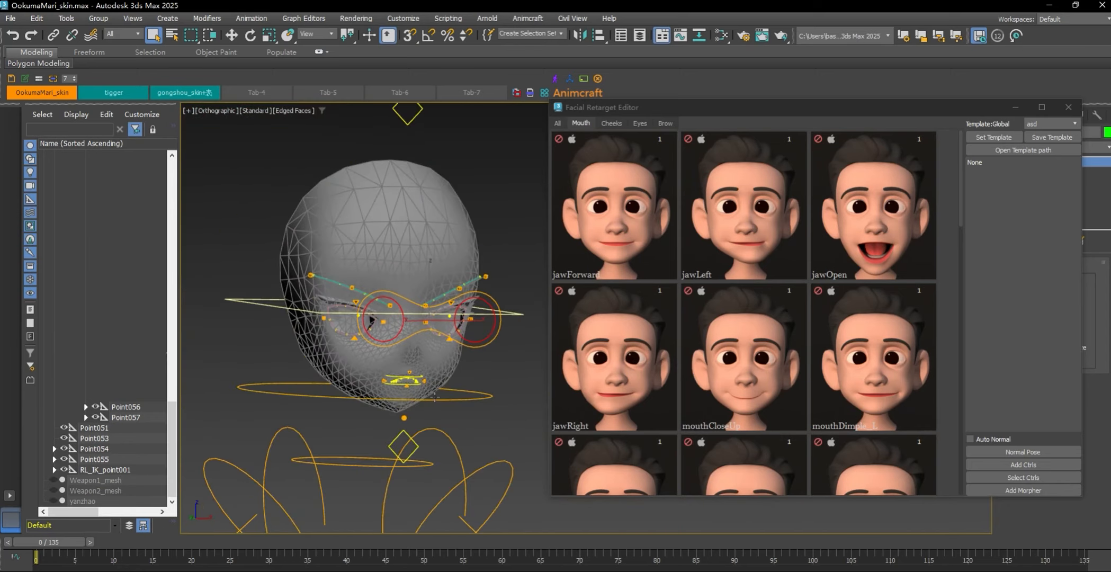
pyautogui.click(387, 268)
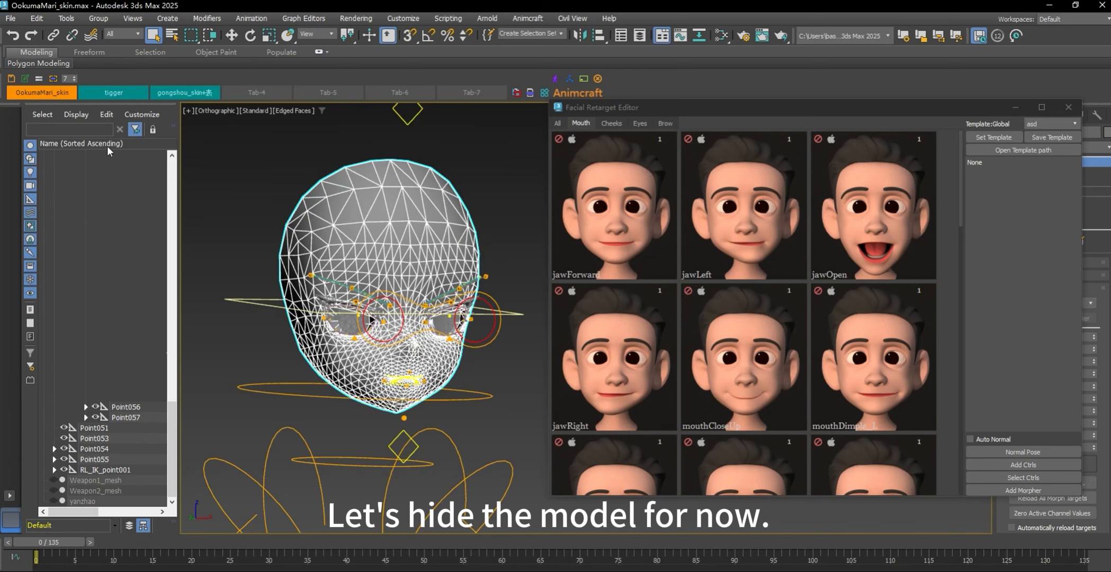
pyautogui.scroll(7, 117, 250)
pyautogui.rightClick(118, 252)
pyautogui.click(83, 230)
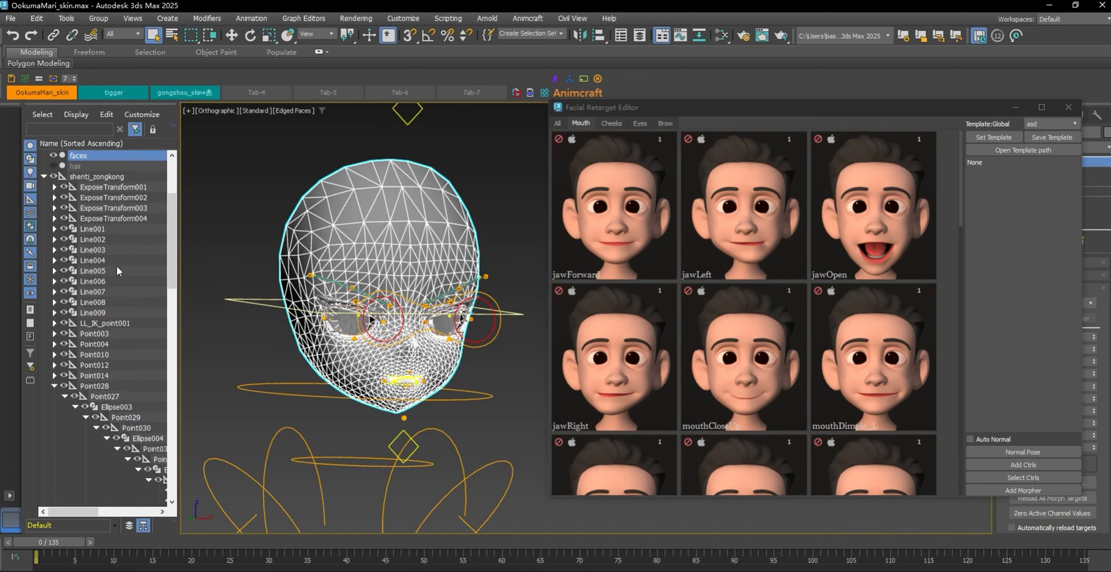
pyautogui.click(53, 156)
# Step: Select the eye, eyebrow and teeth mesh and hide face1 in the scene list
pyautogui.keyDown('alt'); pyautogui.moveTo(431, 311); pyautogui.dragTo(415, 290, button='middle'); pyautogui.keyUp('alt')
pyautogui.click(329, 309)
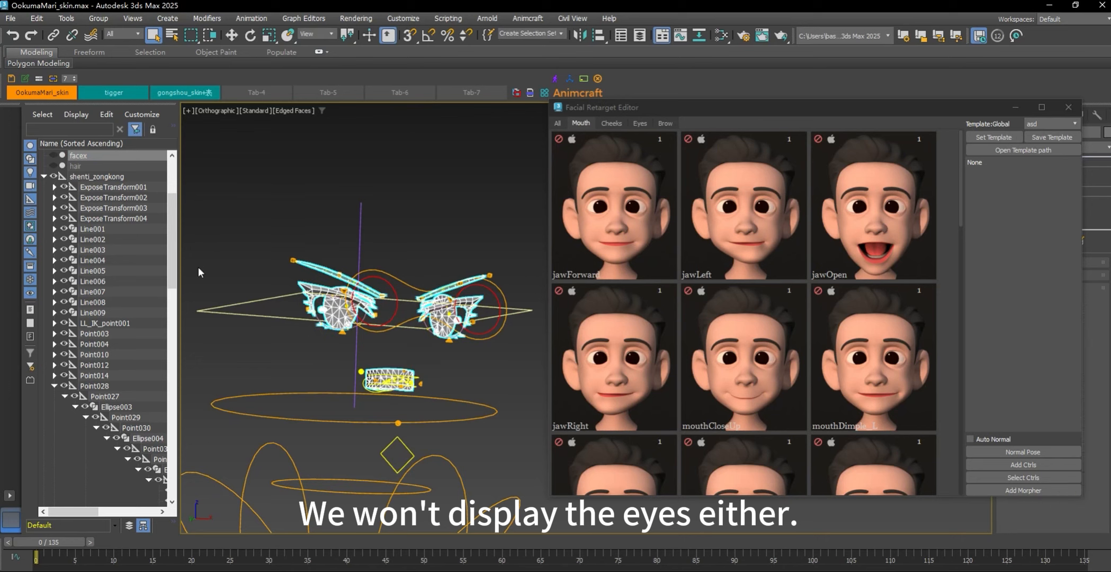
pyautogui.scroll(4, 123, 207)
pyautogui.click(54, 271)
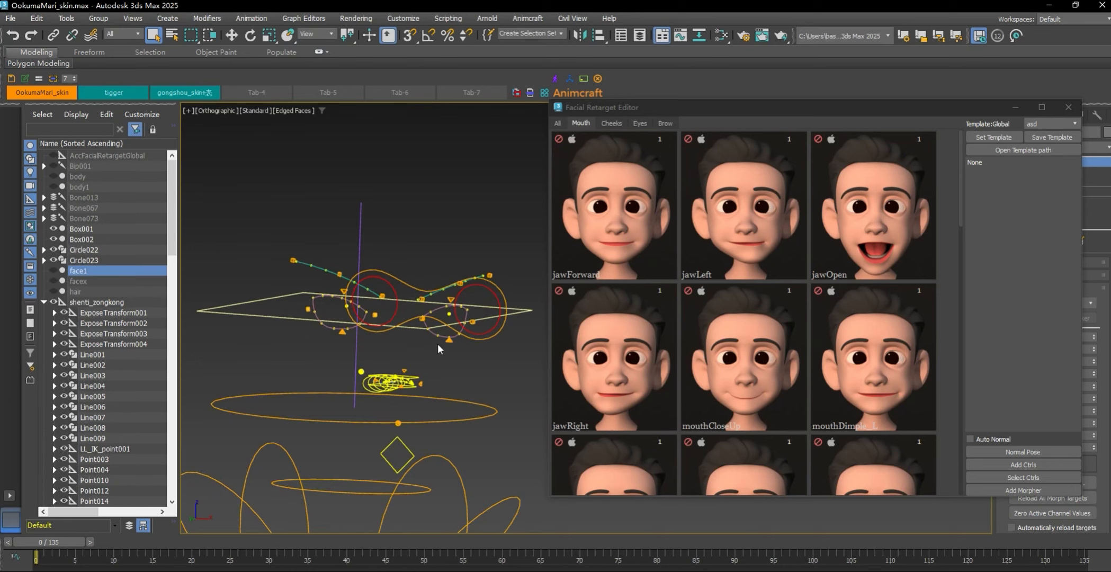
# Step: Select the large ring controller around the head, find Ellipse005 in the hierarchy and hide it
pyautogui.keyDown('alt'); pyautogui.moveTo(419, 355); pyautogui.dragTo(409, 393, button='middle'); pyautogui.keyUp('alt')
pyautogui.click(409, 393)
pyautogui.rightClick(111, 271)
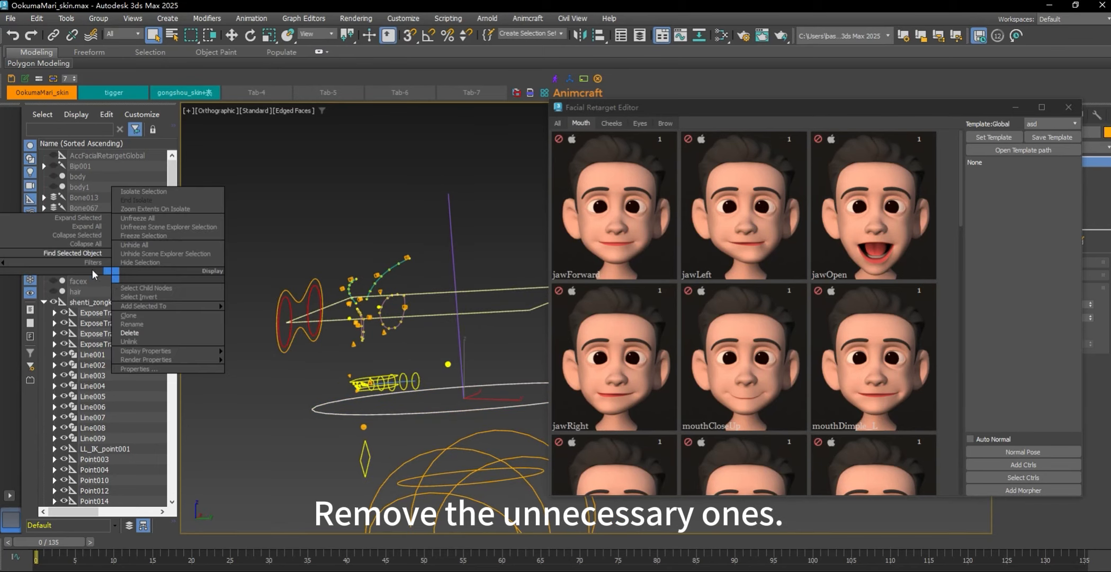
pyautogui.click(94, 254)
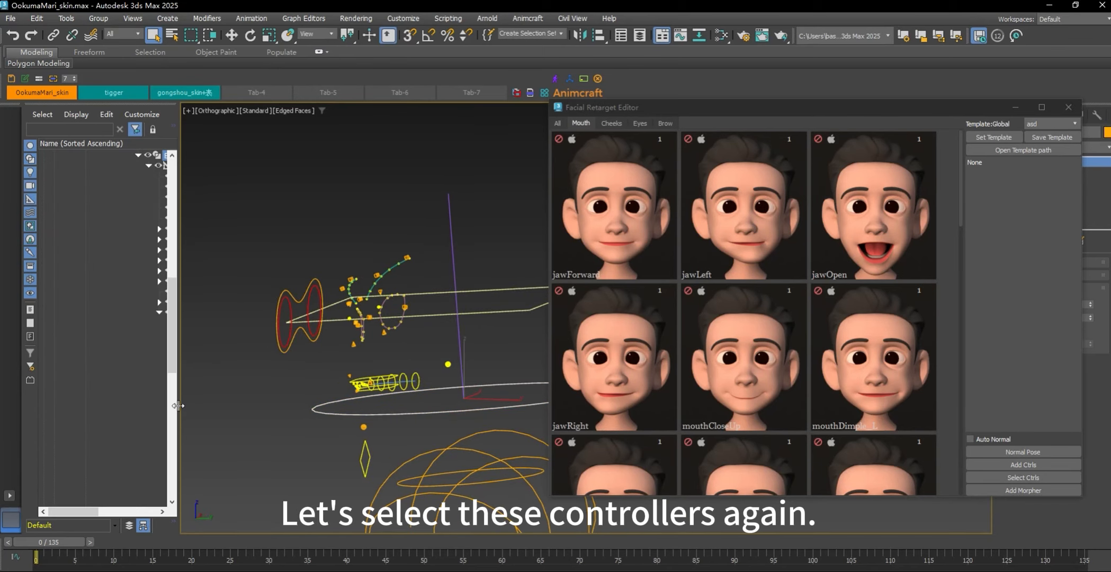
pyautogui.moveTo(179, 409); pyautogui.dragTo(250, 409)
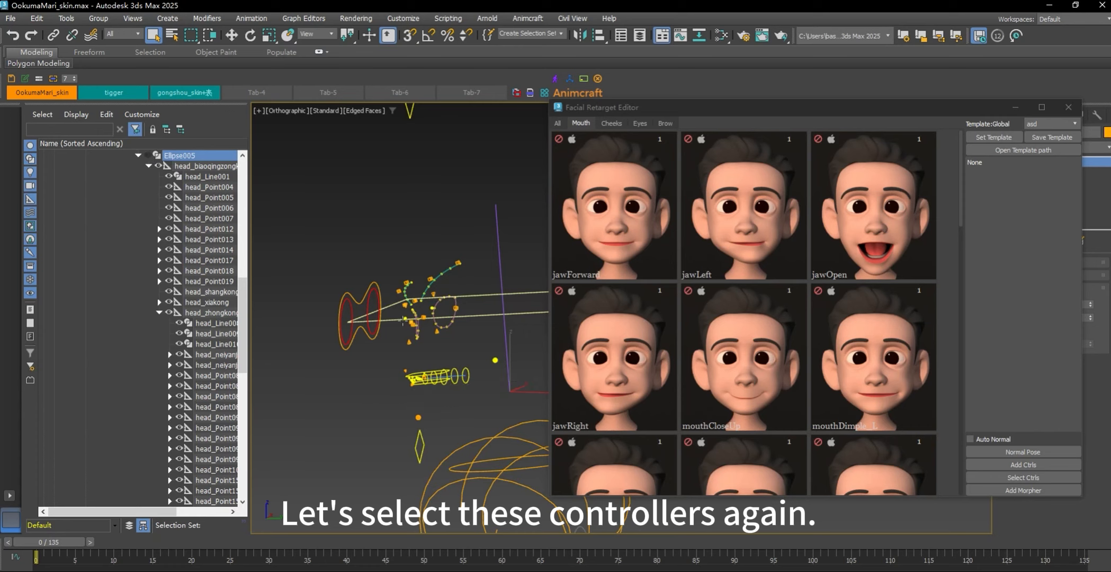
# Step: Select all the facial controllers, leave out the flat box planes, and isolate the selection
pyautogui.keyDown('alt'); pyautogui.moveTo(403, 322); pyautogui.dragTo(349, 238, button='middle'); pyautogui.keyUp('alt')
pyautogui.moveTo(408, 436); pyautogui.dragTo(407, 433)
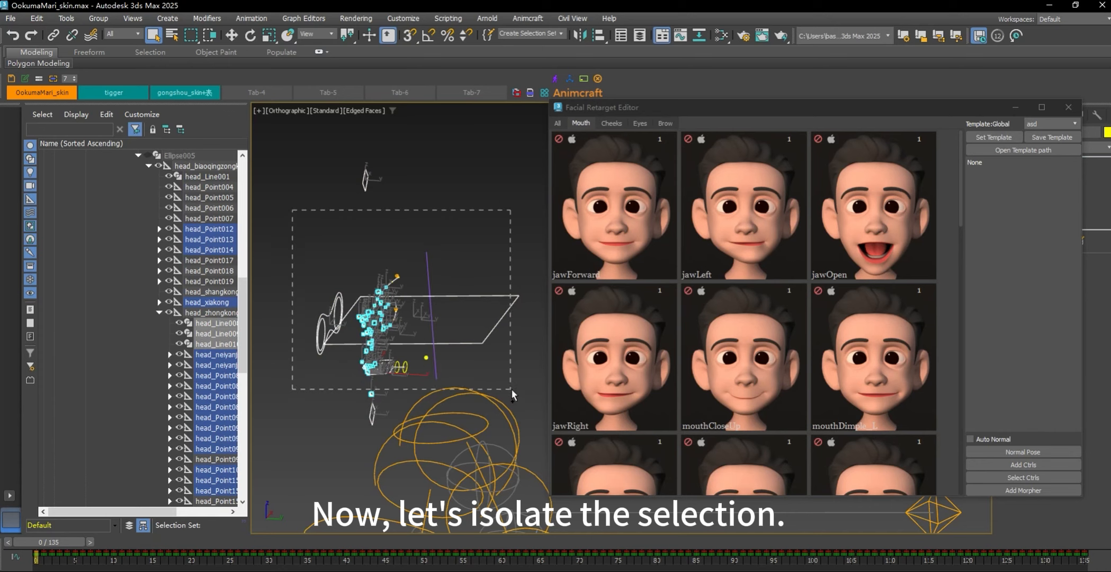
pyautogui.moveTo(512, 390); pyautogui.dragTo(515, 385)
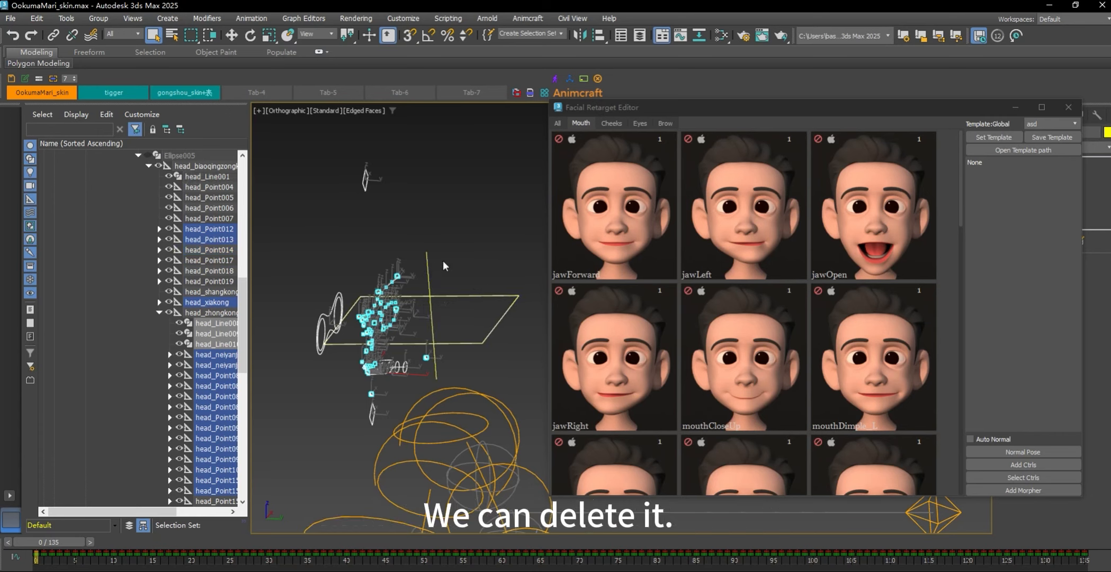
pyautogui.click(586, 571)
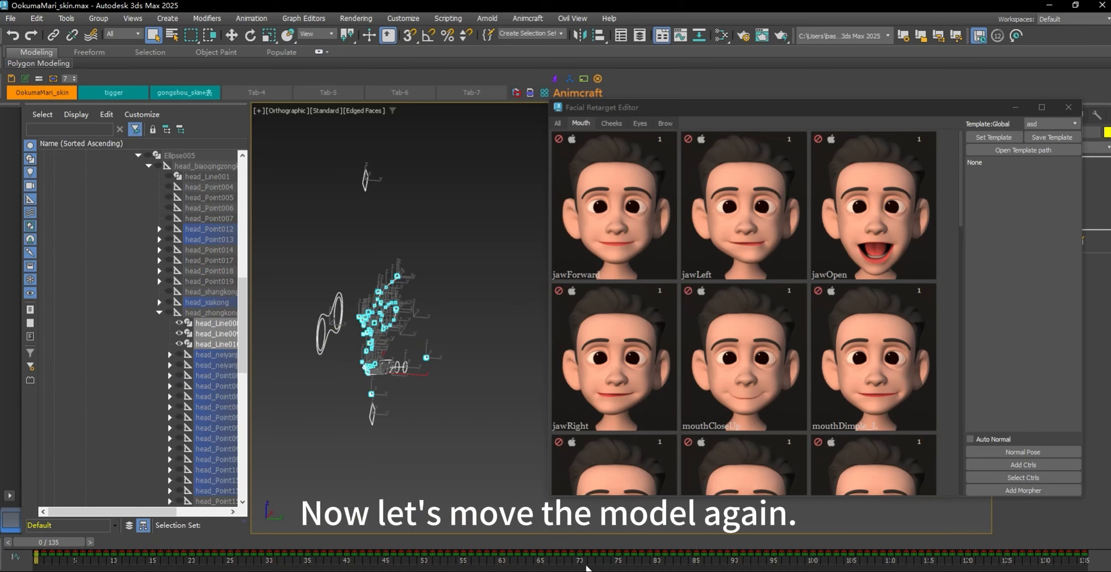
# Step: Examine the isolated facial controllers from the front, with the Facial Retarget Editor moved aside
pyautogui.click(456, 364)
pyautogui.keyDown('alt'); pyautogui.moveTo(456, 364); pyautogui.dragTo(517, 439, button='middle'); pyautogui.keyUp('alt')
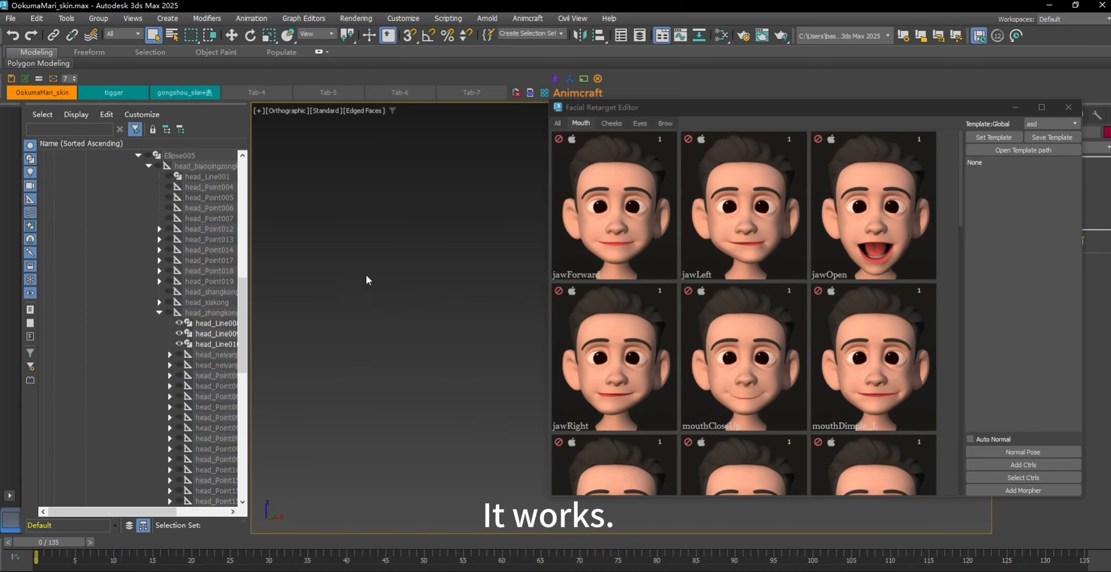
pyautogui.moveTo(530, 335); pyautogui.dragTo(289, 314, button='middle')
pyautogui.moveTo(703, 110); pyautogui.dragTo(878, 100)
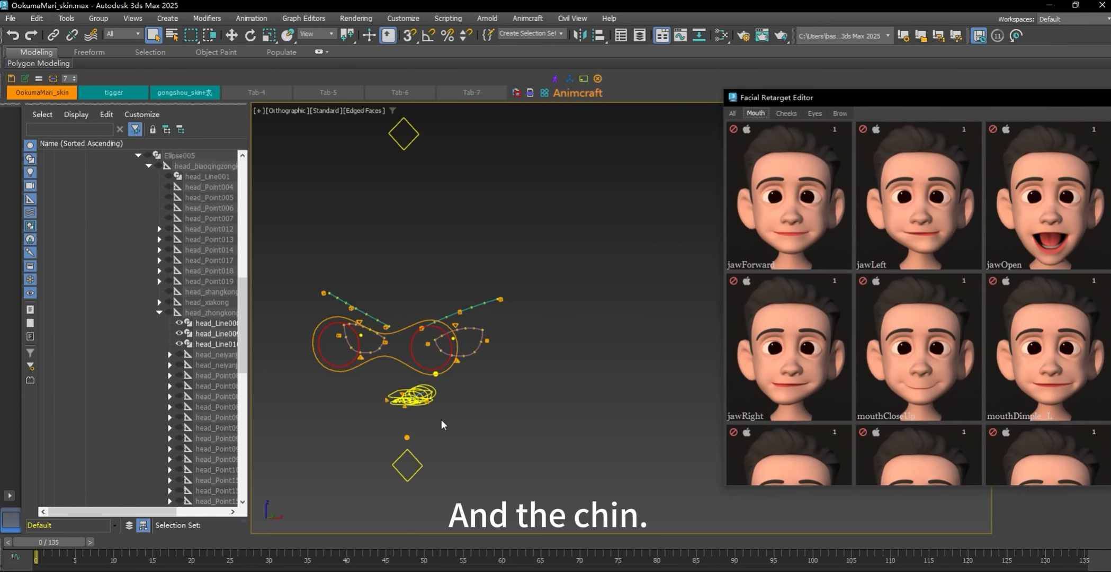
pyautogui.moveTo(443, 425); pyautogui.dragTo(502, 325, button='middle')
pyautogui.click(623, 338)
pyautogui.scroll(10, 161, 268)
pyautogui.scroll(-3, 431, 315)
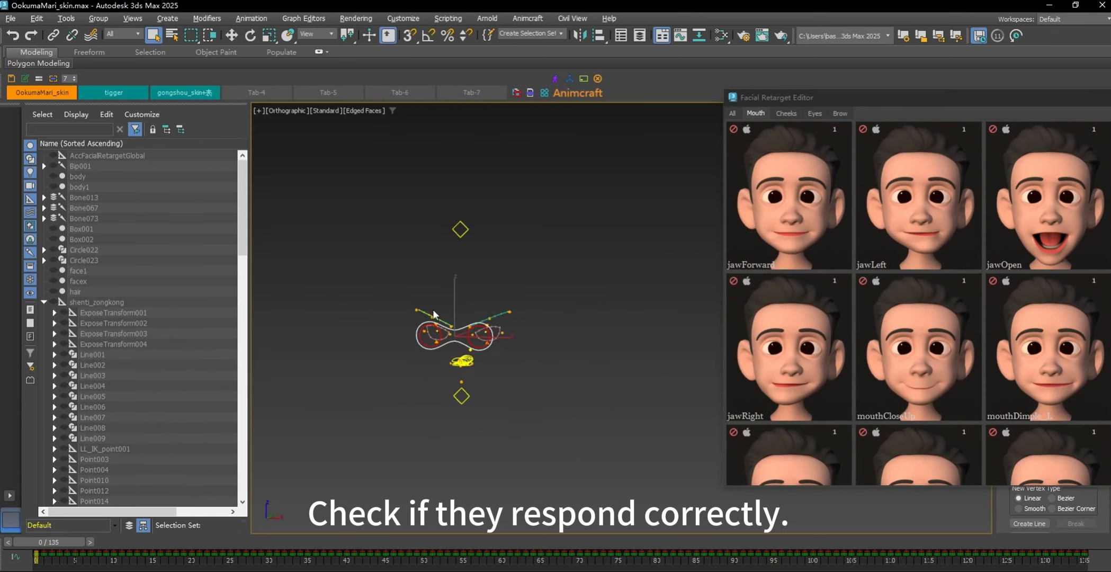
# Step: Select the facial controllers, exit isolation, unhide facex, and isolate the head mesh together with the controllers
pyautogui.moveTo(543, 441); pyautogui.dragTo(543, 441)
pyautogui.hotkey('alt', 'q')
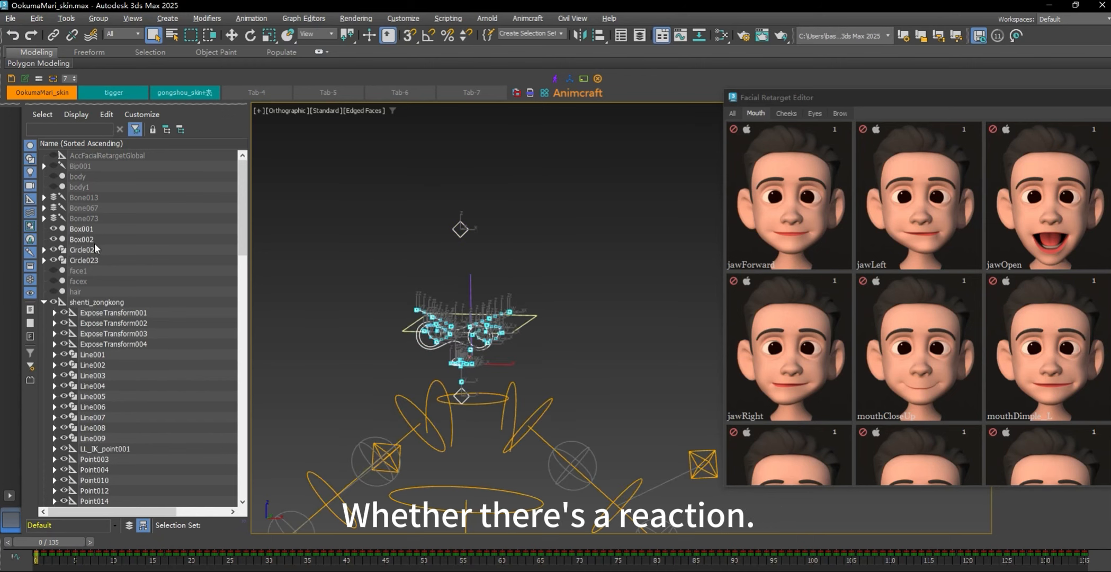
pyautogui.click(54, 282)
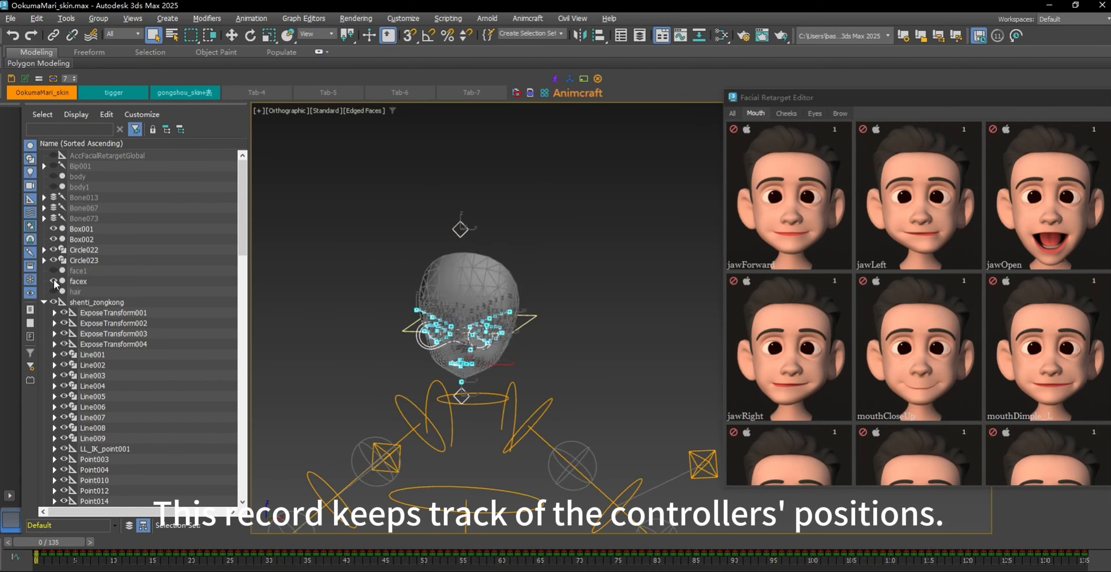
pyautogui.click(475, 273)
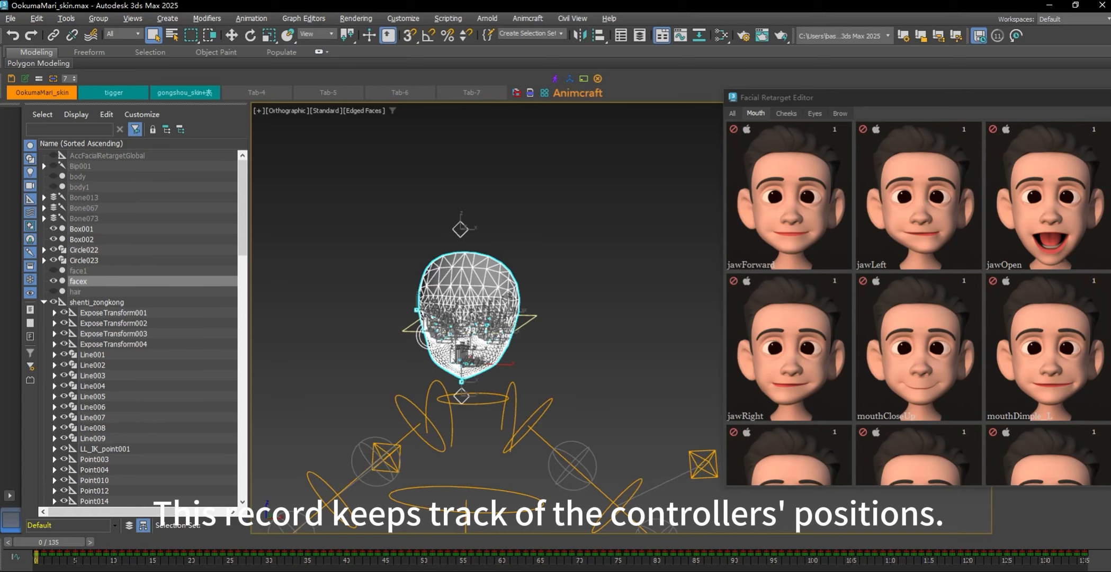
pyautogui.hotkey('alt', 'q')
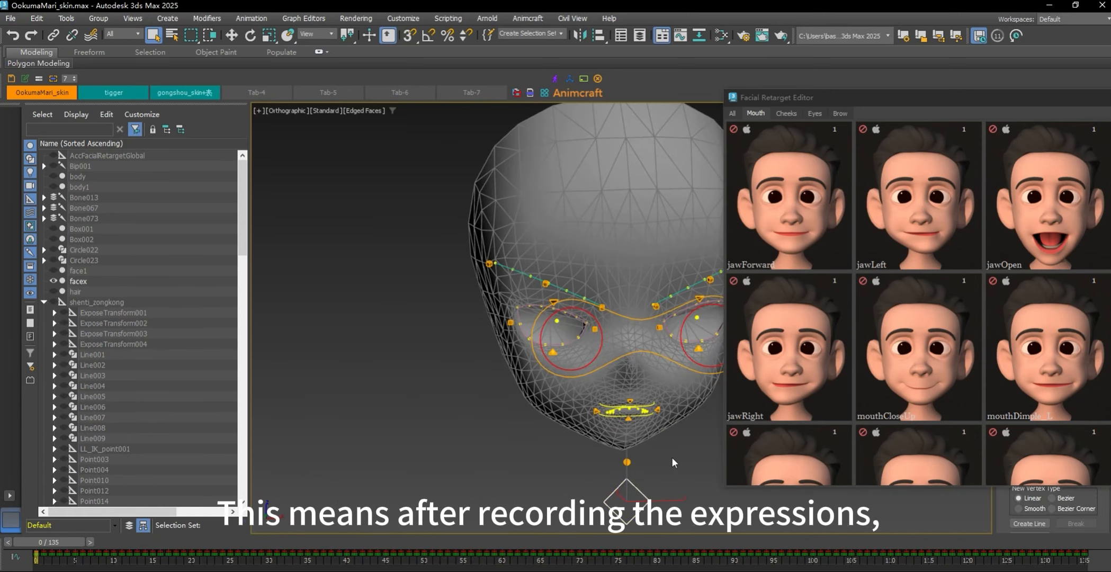
# Step: Try moving the controller below the chin and undo the move
pyautogui.moveTo(675, 463); pyautogui.dragTo(561, 421, button='middle')
pyautogui.keyDown('alt'); pyautogui.moveTo(561, 421); pyautogui.dragTo(595, 441, button='middle'); pyautogui.keyUp('alt')
pyautogui.press('w')
pyautogui.moveTo(521, 417)
pyautogui.mouseDown()
pyautogui.moveTo(523, 440)
pyautogui.moveTo(523, 378)
pyautogui.moveTo(529, 405)
pyautogui.mouseUp()
pyautogui.hotkey('ctrl', 'z')
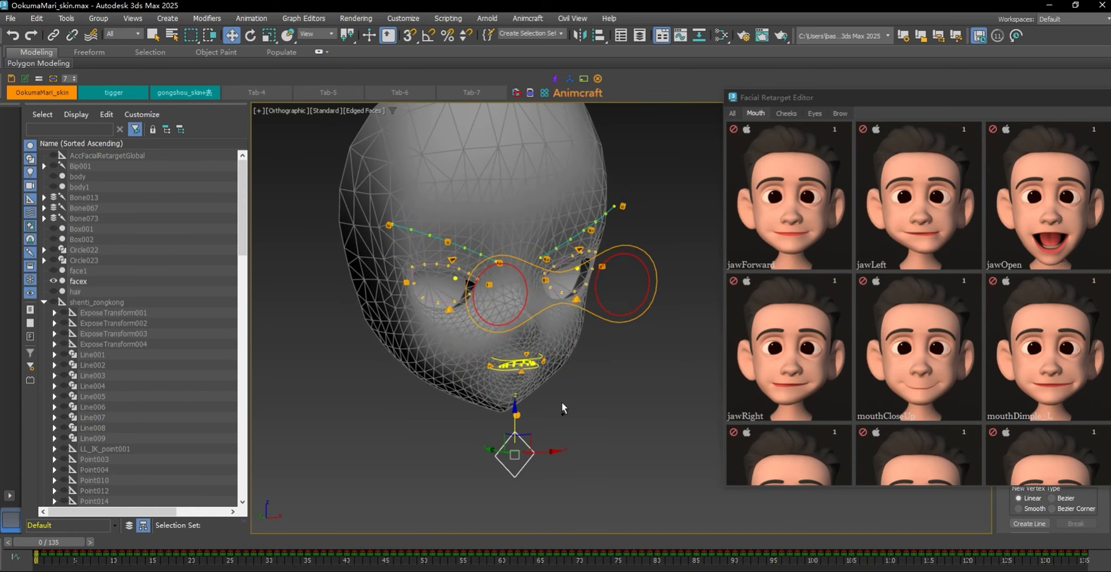
# Step: Reposition the Facial Retarget Editor over the viewport so that its template and controller options are accessible
pyautogui.scroll(4, 533, 360)
pyautogui.moveTo(869, 104); pyautogui.dragTo(619, 273)
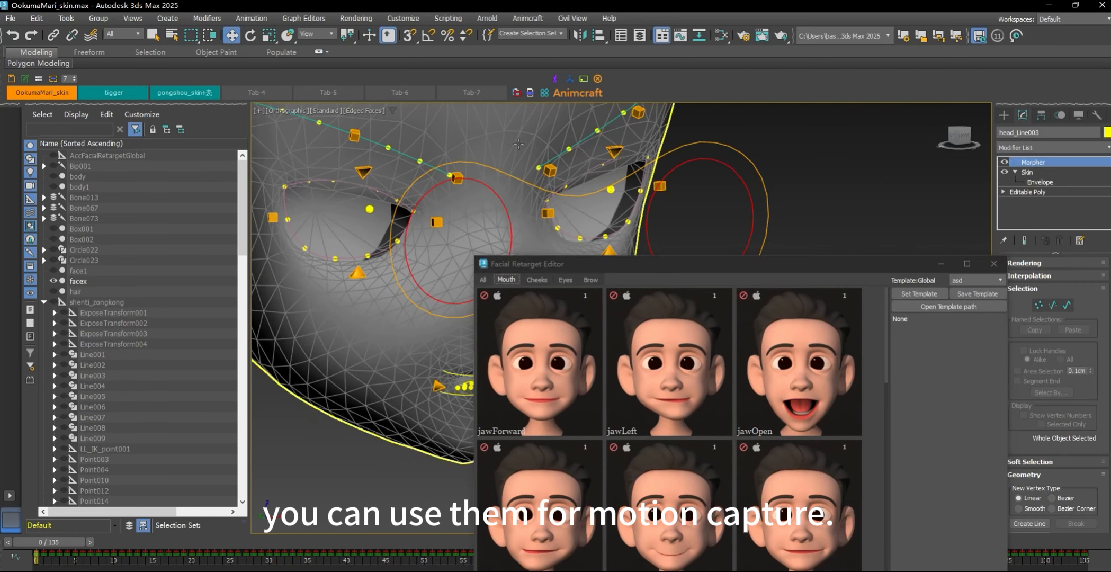
# Step: Delete the Morpher modifier from the facex head mesh and move the Facial Retarget Editor away from the face
pyautogui.click(591, 220)
pyautogui.rightClick(1048, 160)
pyautogui.click(1011, 179)
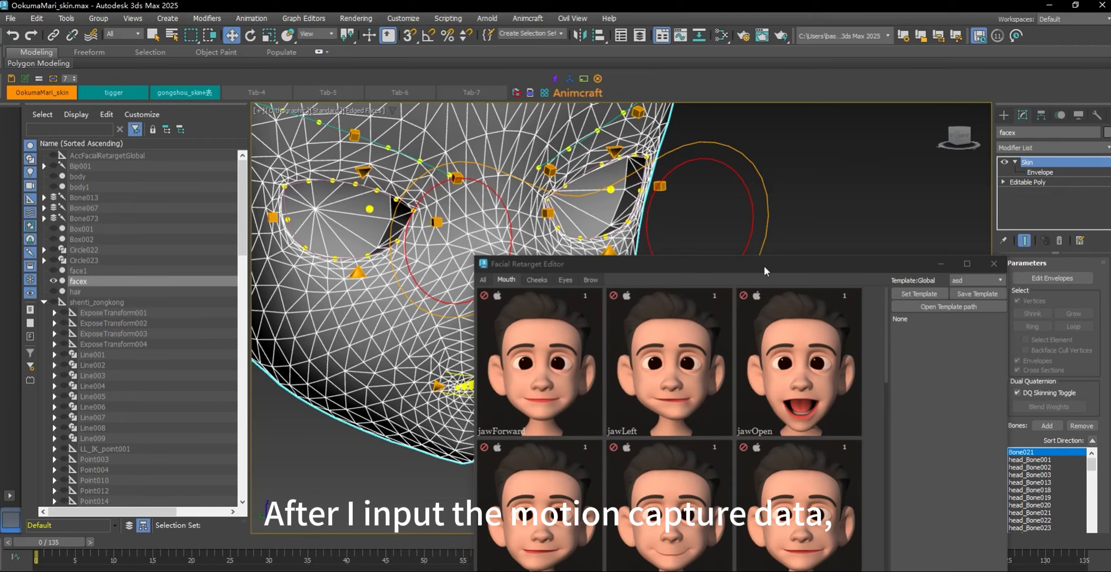
pyautogui.moveTo(764, 266); pyautogui.dragTo(961, 158)
# Step: Try moving the chin controller head_Sphere019 and the lower-lip controller head_xiazuichun_ctrl downward to test the mouth opening
pyautogui.scroll(-5, 650, 425)
pyautogui.moveTo(651, 425); pyautogui.dragTo(586, 414, button='middle')
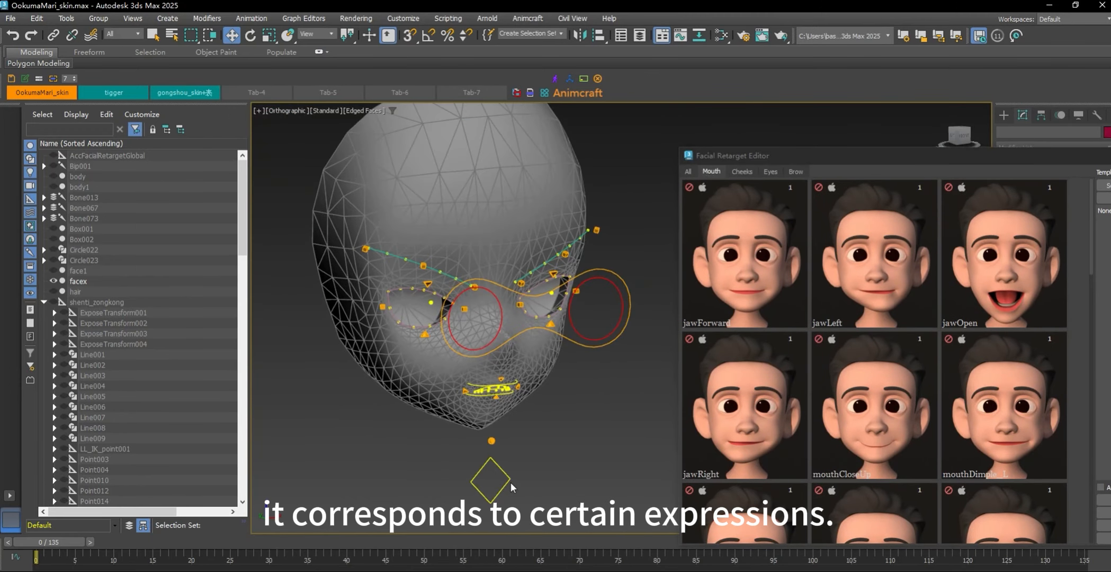
pyautogui.moveTo(491, 433)
pyautogui.mouseDown()
pyautogui.moveTo(491, 449)
pyautogui.moveTo(490, 408)
pyautogui.moveTo(491, 442)
pyautogui.mouseUp()
pyautogui.rightClick(490, 443)
pyautogui.scroll(4, 488, 380)
pyautogui.click(518, 417)
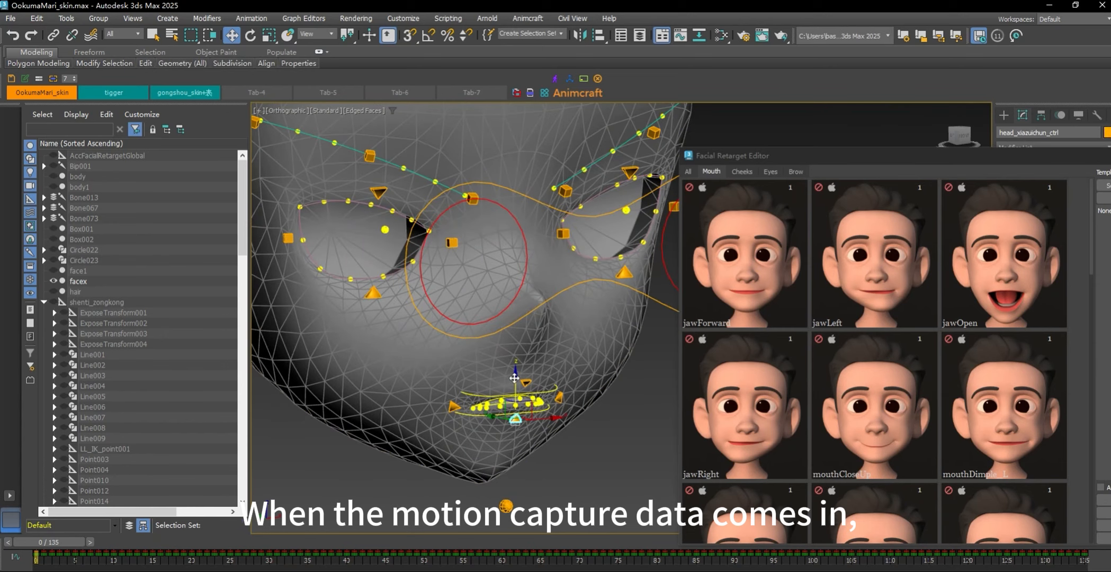
pyautogui.moveTo(518, 375); pyautogui.dragTo(517, 397)
pyautogui.rightClick(518, 398)
pyautogui.click(506, 506)
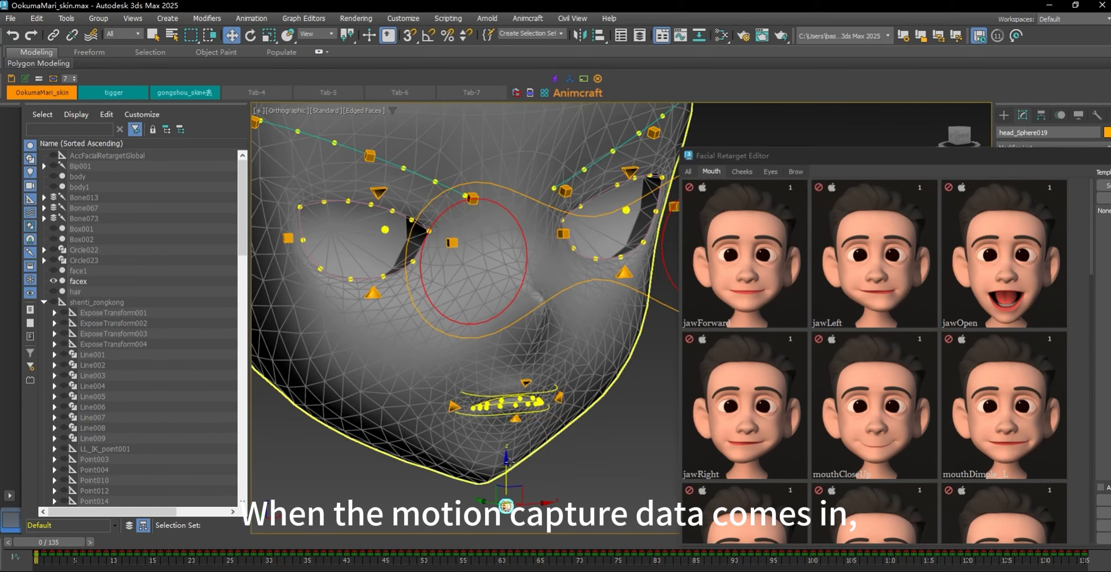
pyautogui.moveTo(507, 464); pyautogui.dragTo(515, 491)
pyautogui.scroll(-5, 604, 472)
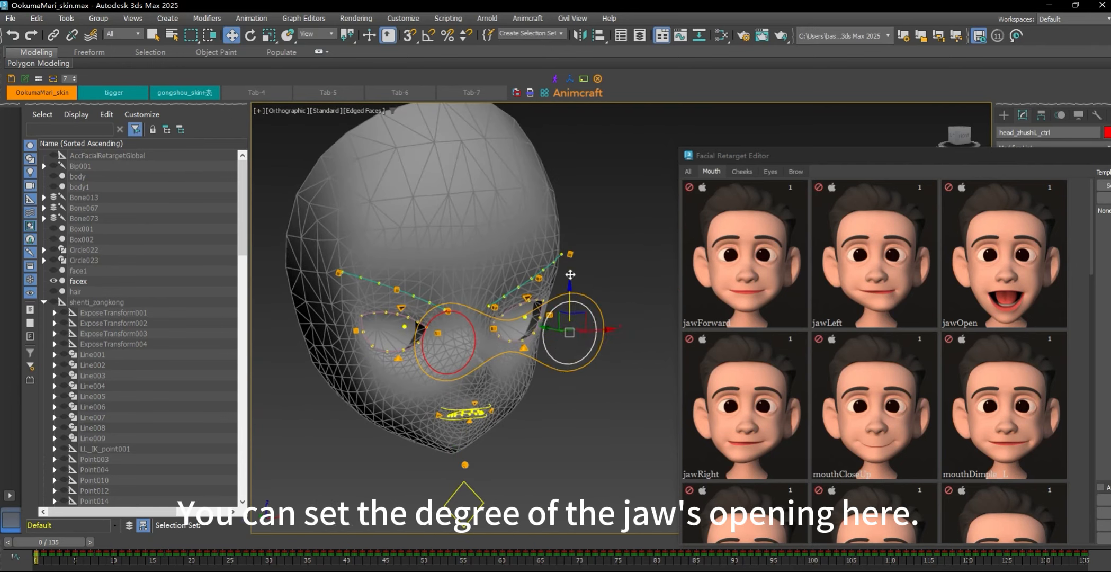
# Step: Try lowering the upper eyelid controller head_shangyanpiL_ctrl to test closing the eye
pyautogui.scroll(5, 536, 306)
pyautogui.click(535, 307)
pyautogui.moveTo(538, 266); pyautogui.dragTo(529, 350)
pyautogui.rightClick(529, 351)
pyautogui.keyDown('alt'); pyautogui.moveTo(569, 368); pyautogui.dragTo(509, 366, button='middle'); pyautogui.keyUp('alt')
pyautogui.click(503, 364)
pyautogui.moveTo(505, 319); pyautogui.dragTo(511, 418)
pyautogui.rightClick(512, 417)
# Step: Examine the mouth expressions in the Facial Retarget Editor, with the editor placed beside the head
pyautogui.scroll(-6, 558, 359)
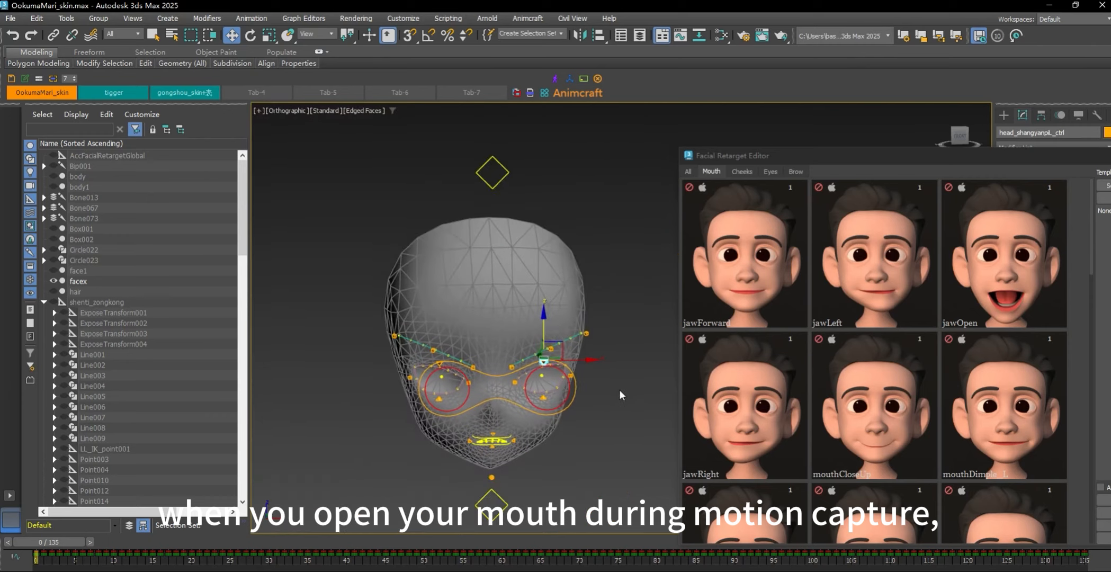
pyautogui.moveTo(618, 384); pyautogui.dragTo(582, 354, button='middle')
pyautogui.moveTo(830, 160); pyautogui.dragTo(750, 147)
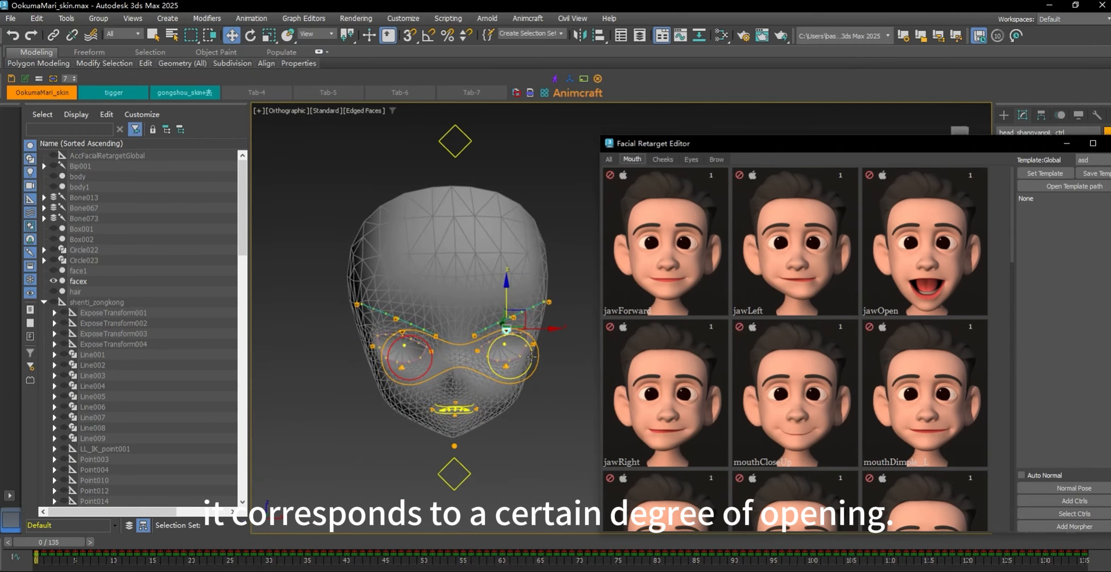
pyautogui.scroll(-2, 793, 434)
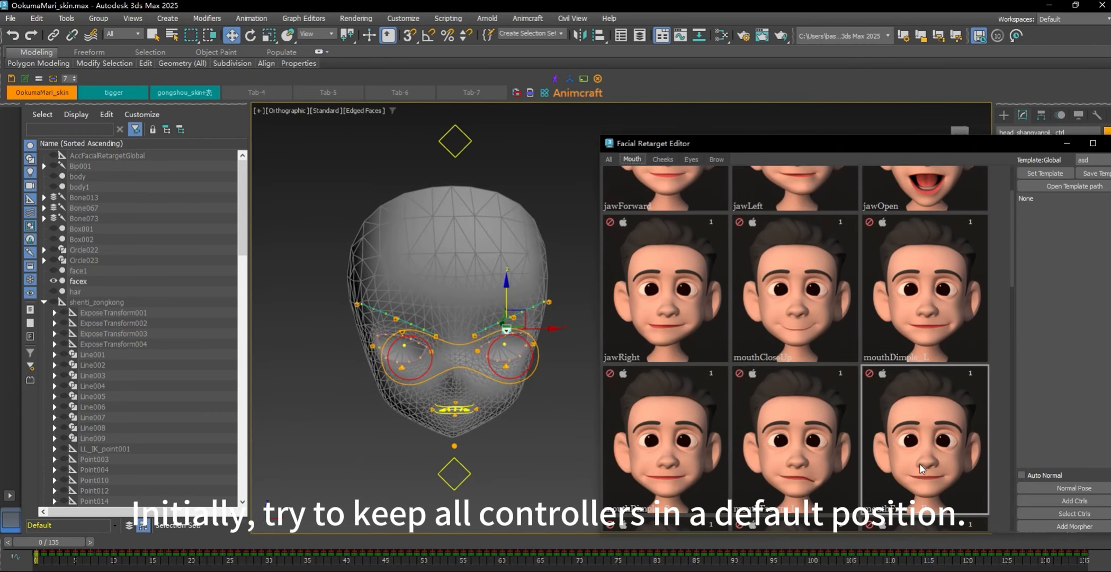
pyautogui.scroll(-2, 774, 424)
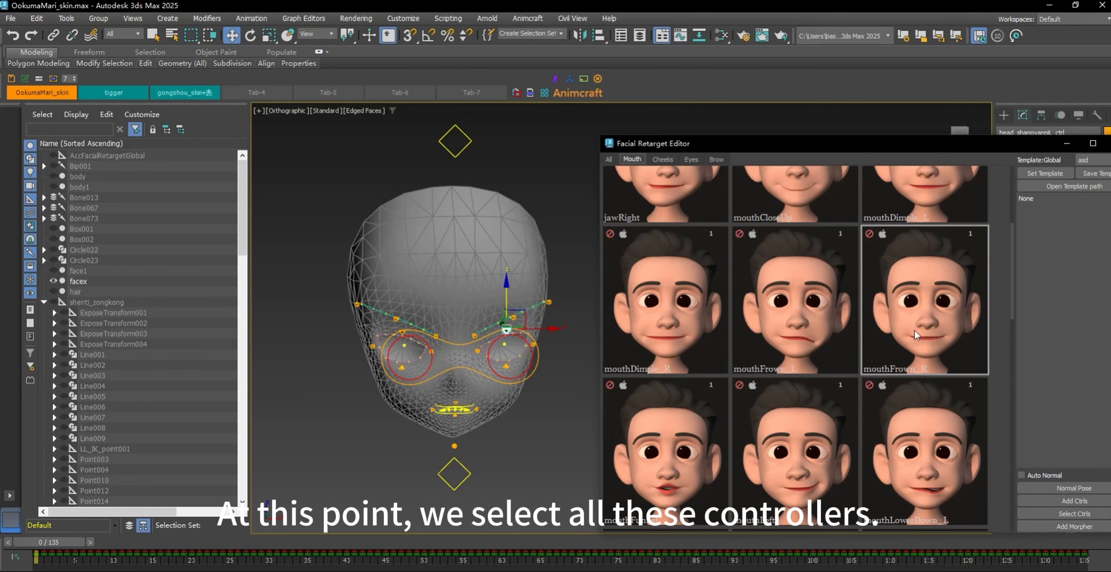
pyautogui.scroll(-2, 855, 405)
pyautogui.scroll(-1, 688, 398)
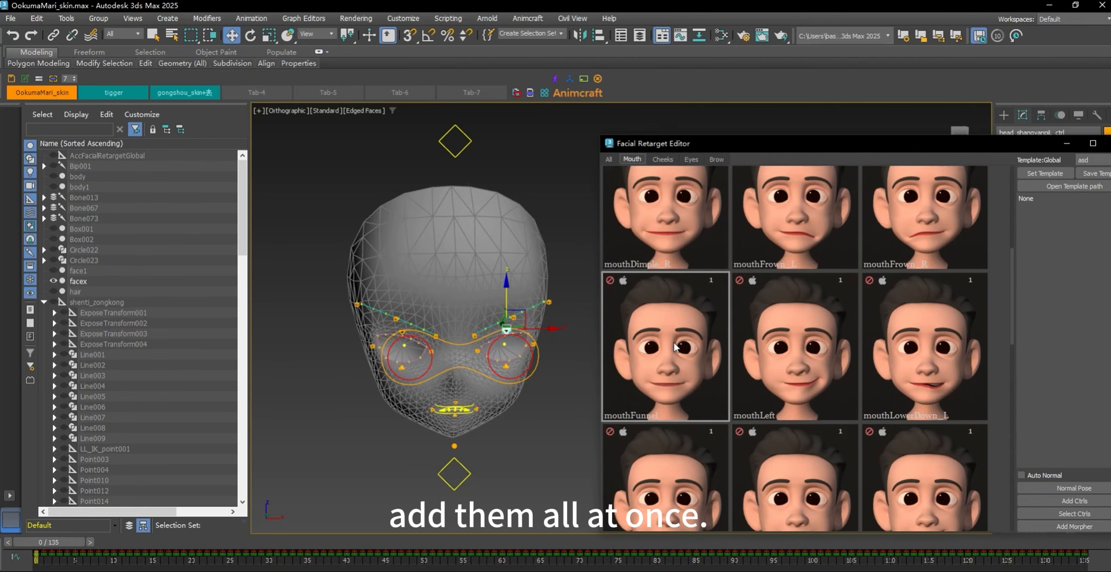
pyautogui.scroll(-1, 669, 382)
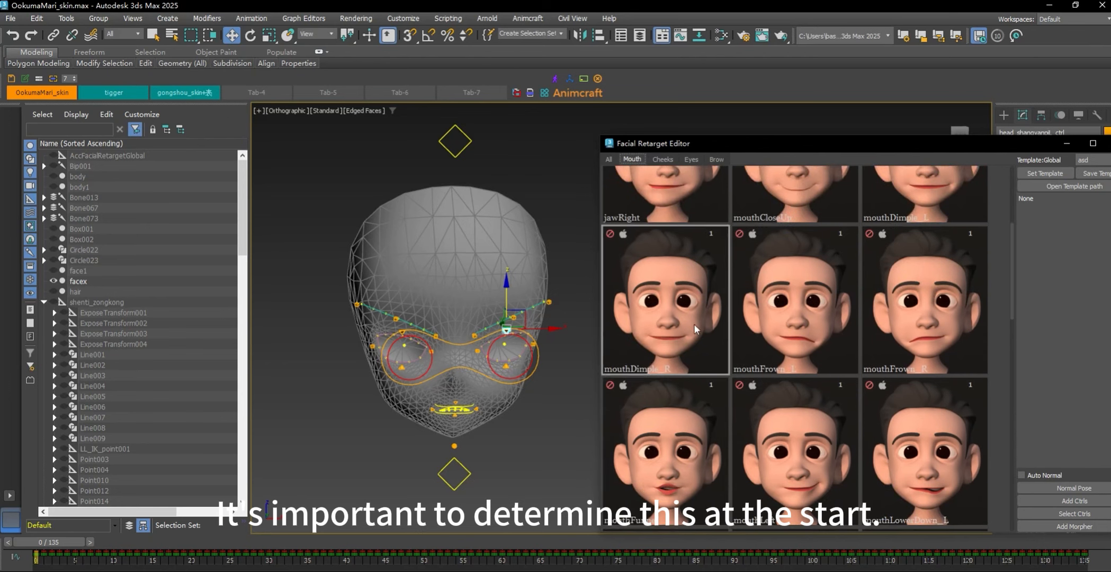
pyautogui.scroll(5, 694, 324)
# Step: Try opening the jaw by moving the chin controller head_Sphere019 down
pyautogui.scroll(3, 448, 441)
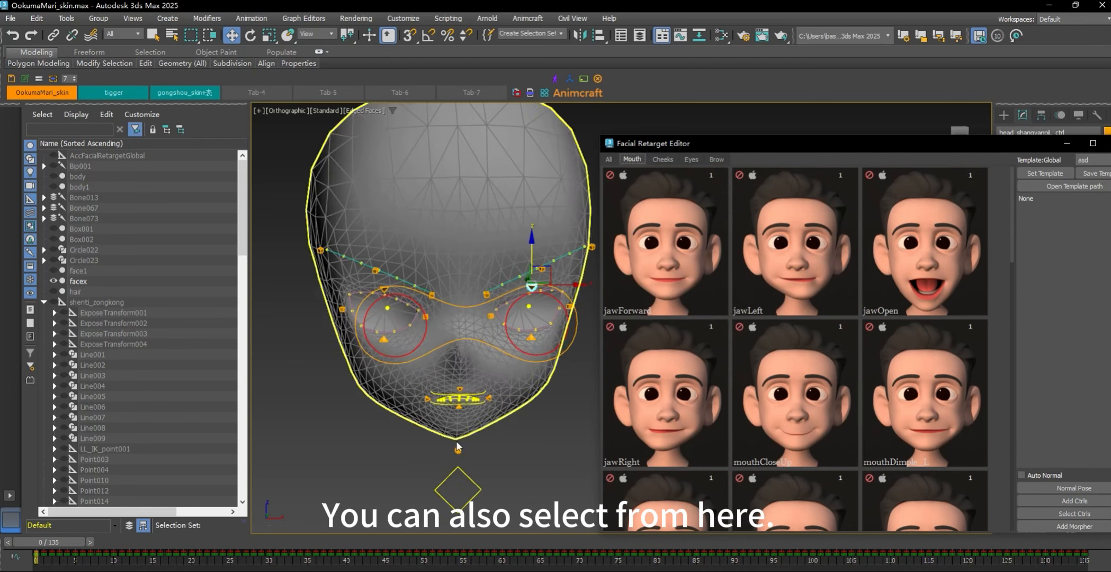
pyautogui.click(458, 450)
pyautogui.moveTo(457, 412); pyautogui.dragTo(457, 434)
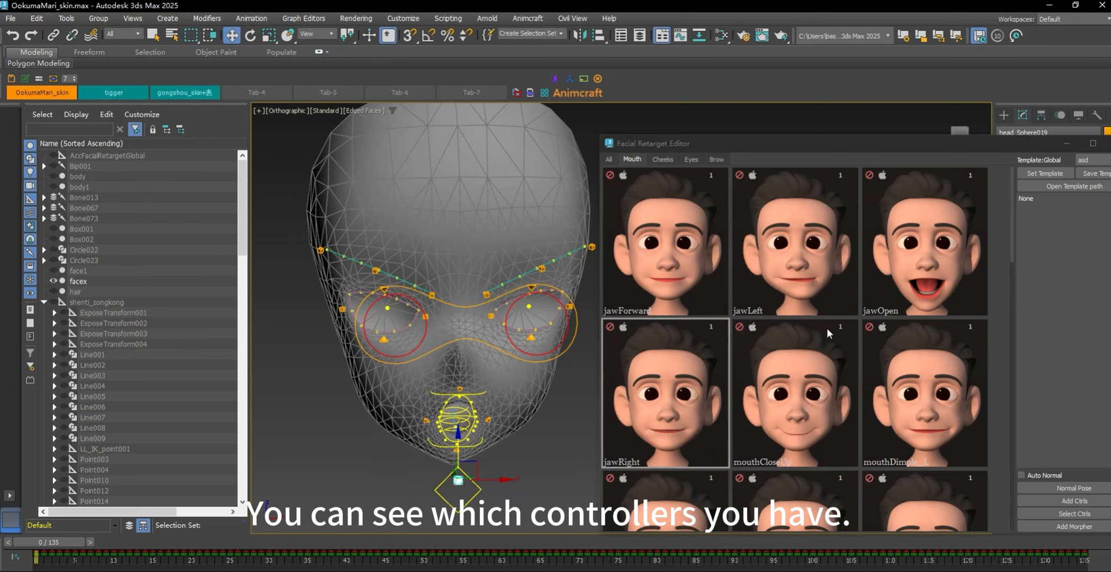
pyautogui.keyDown('alt'); pyautogui.moveTo(545, 433); pyautogui.dragTo(466, 348, button='middle'); pyautogui.keyUp('alt')
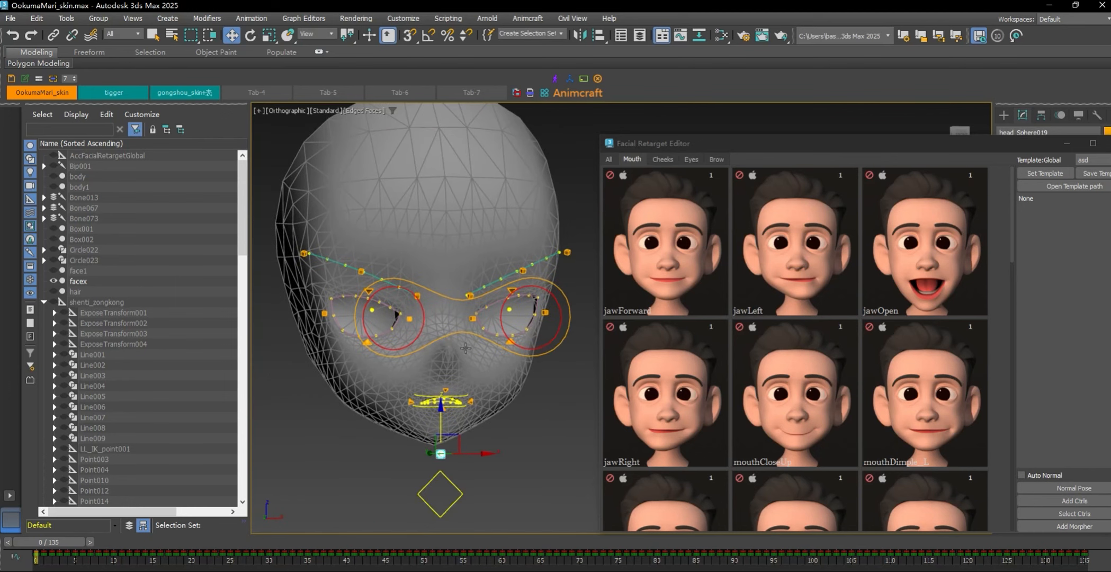
# Step: Hide the facex head mesh and select all the facial controllers
pyautogui.click(299, 227)
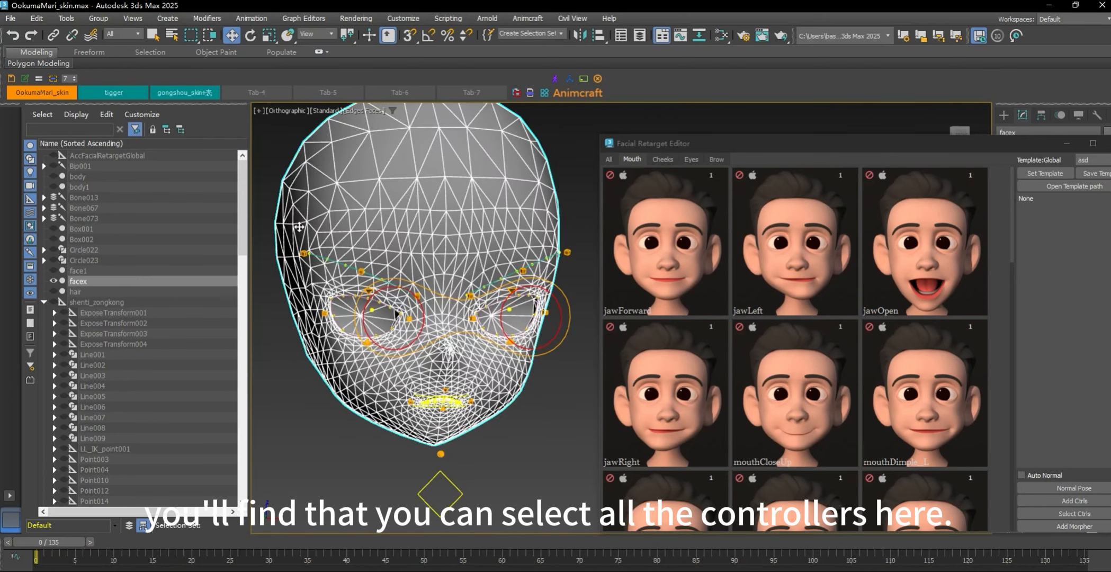
pyautogui.click(55, 281)
pyautogui.scroll(-2, 435, 421)
pyautogui.moveTo(491, 434)
pyautogui.keyDown('alt'); pyautogui.mouseDown(button='middle')
pyautogui.moveTo(526, 433)
pyautogui.moveTo(505, 441)
pyautogui.mouseUp(button='middle'); pyautogui.keyUp('alt')
pyautogui.scroll(-2, 529, 430)
pyautogui.moveTo(542, 503); pyautogui.dragTo(543, 501)
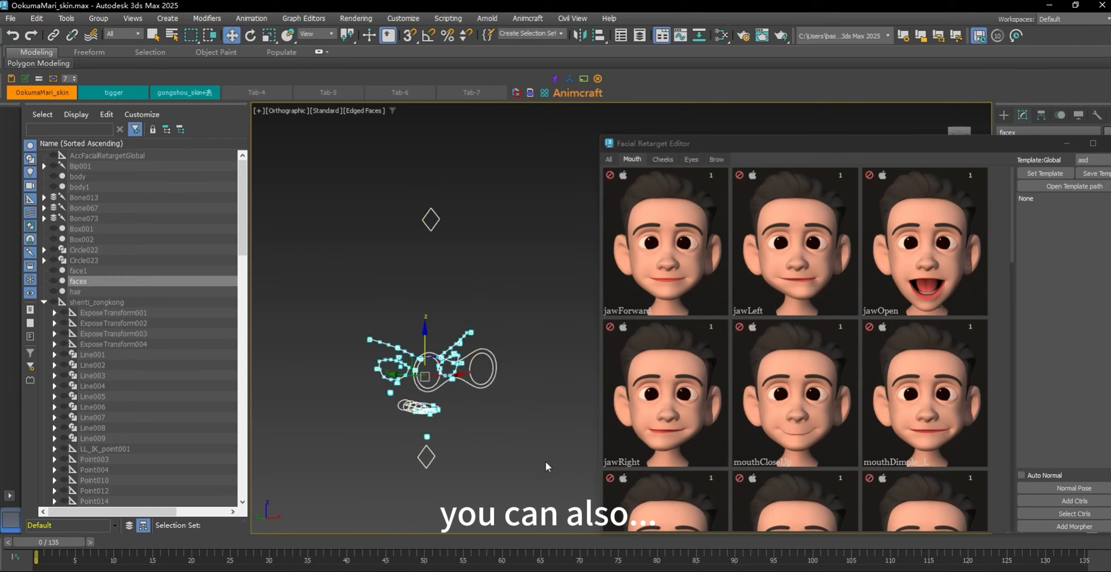
pyautogui.moveTo(502, 410)
pyautogui.keyDown('alt'); pyautogui.mouseDown(button='middle')
pyautogui.moveTo(400, 418)
pyautogui.moveTo(499, 408)
pyautogui.mouseUp(button='middle'); pyautogui.keyUp('alt')
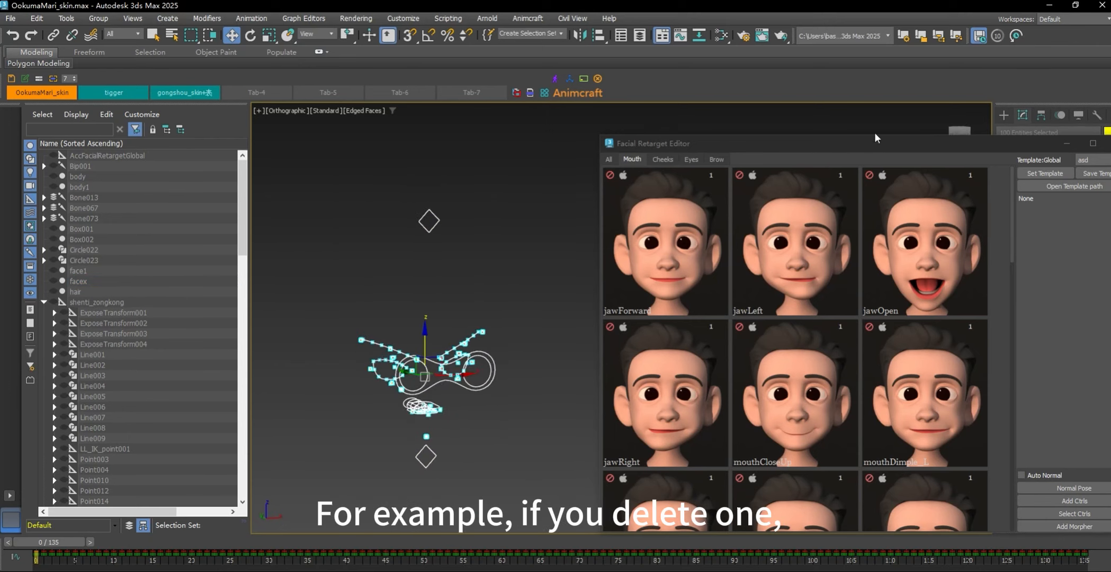
# Step: Bring the editor's controller options into view and add the selected controllers with Add Ctrls, accepting the confirmation
pyautogui.moveTo(884, 142); pyautogui.dragTo(764, 108)
pyautogui.click(966, 460)
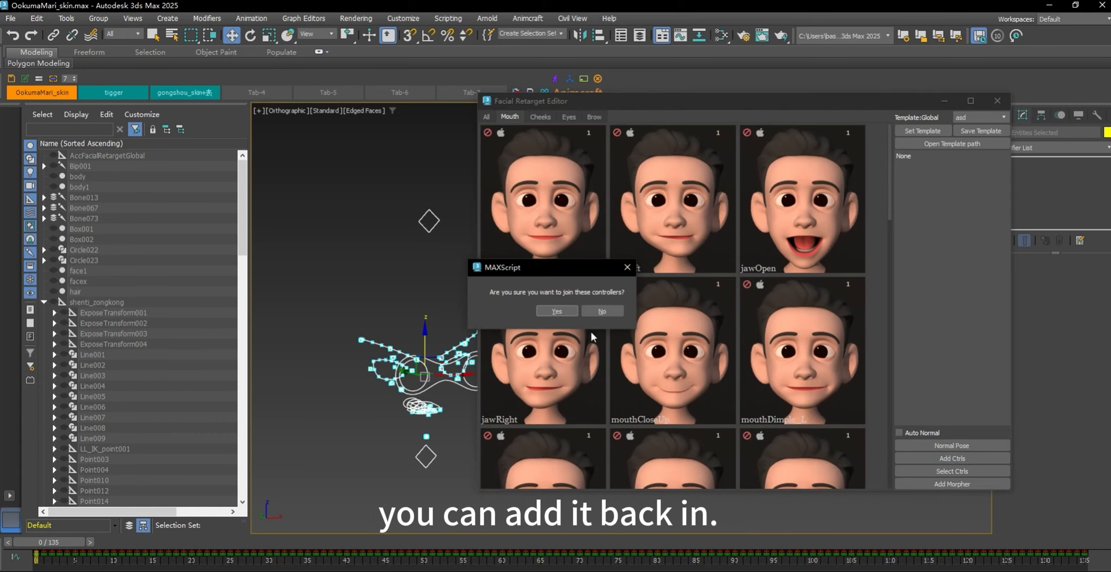
pyautogui.click(557, 315)
pyautogui.scroll(-7, 948, 222)
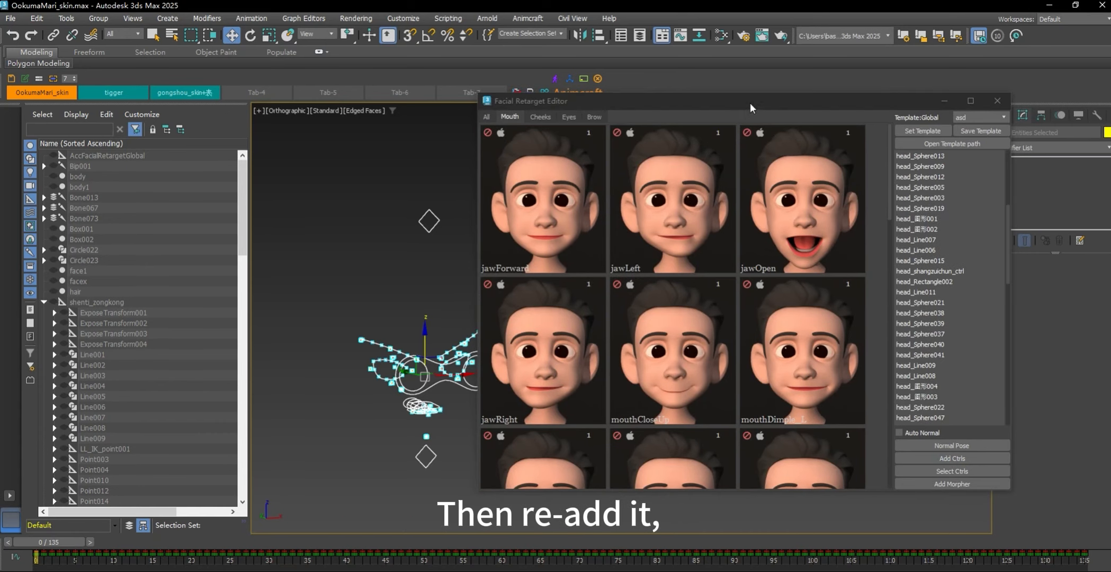
# Step: Select head_Sphere015 through head_Sphere040 from the controller list, then select all registered controllers with Select Ctrls
pyautogui.moveTo(750, 103); pyautogui.dragTo(847, 75)
pyautogui.click(556, 218)
pyautogui.click(1023, 177)
pyautogui.click(1033, 233)
pyautogui.moveTo(1033, 232); pyautogui.dragTo(1047, 316)
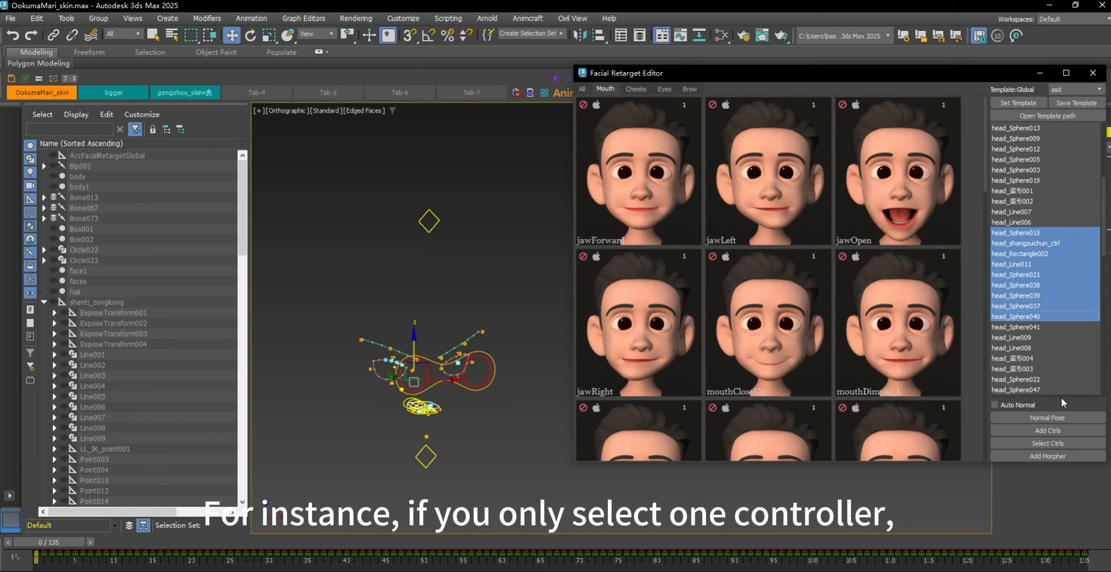
pyautogui.click(559, 498)
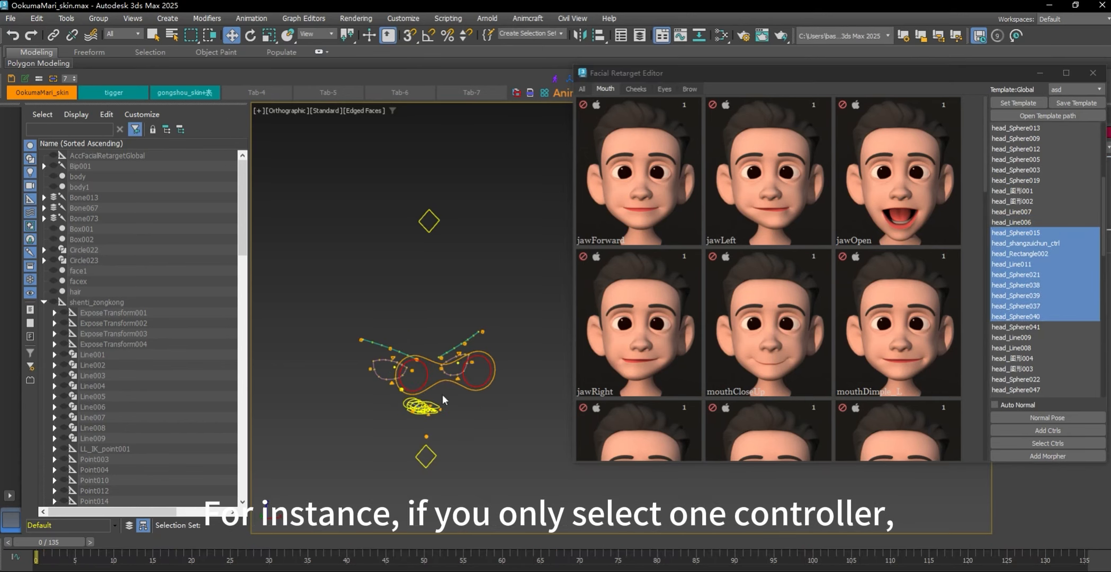
pyautogui.click(1060, 446)
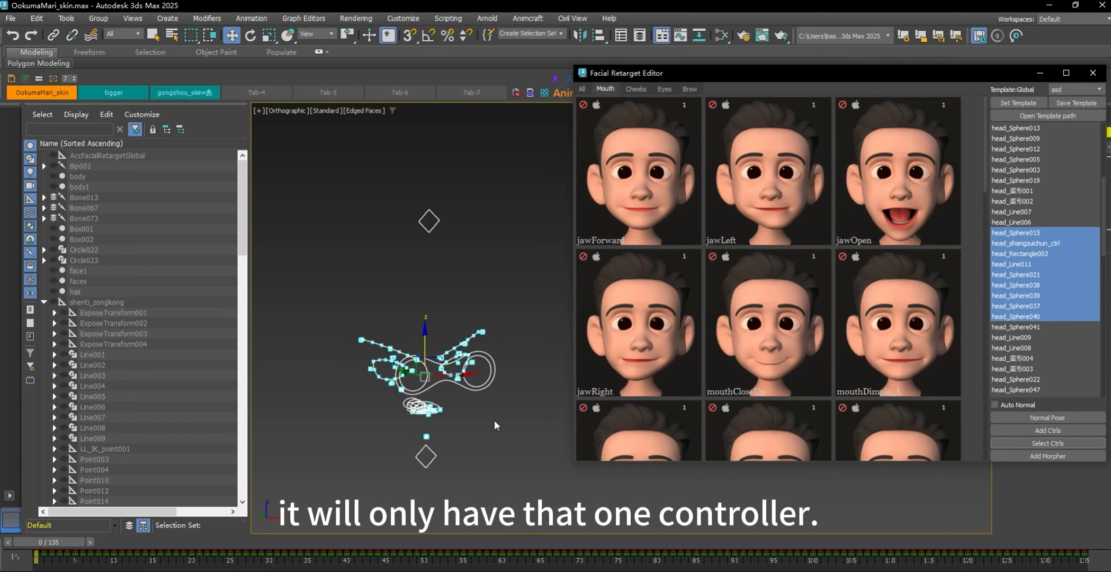
# Step: Reselect every facial controller in the viewport and join them to the editor's list again
pyautogui.click(302, 187)
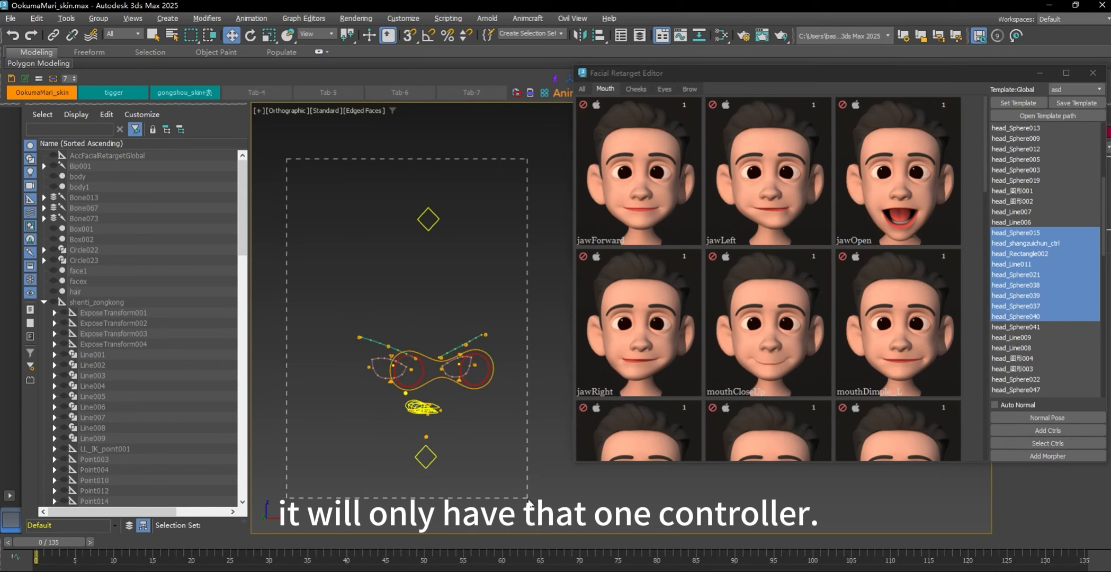
pyautogui.moveTo(528, 499); pyautogui.dragTo(512, 431)
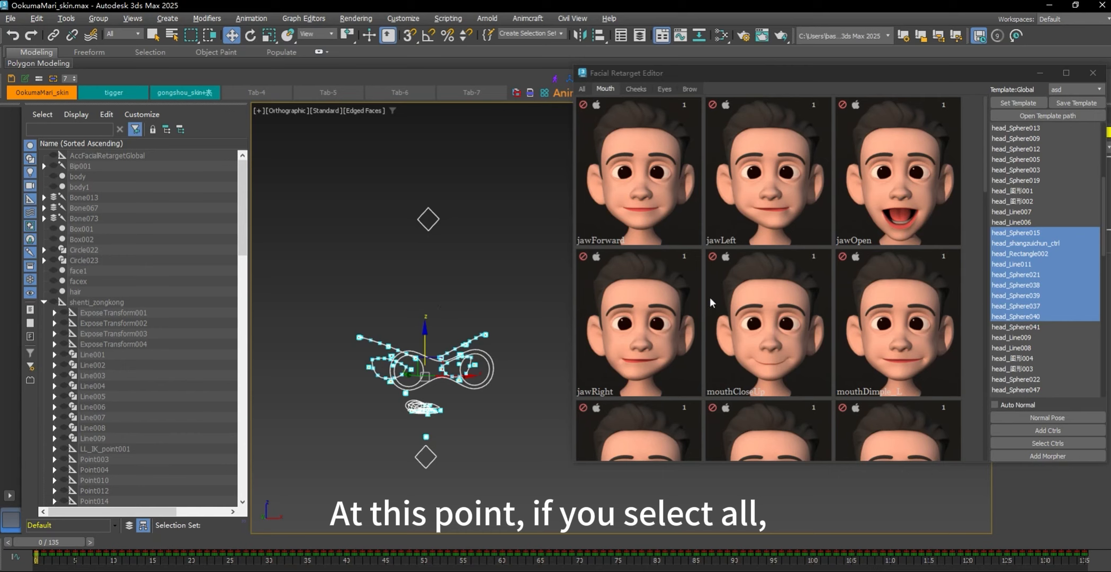
pyautogui.click(1058, 429)
pyautogui.click(561, 313)
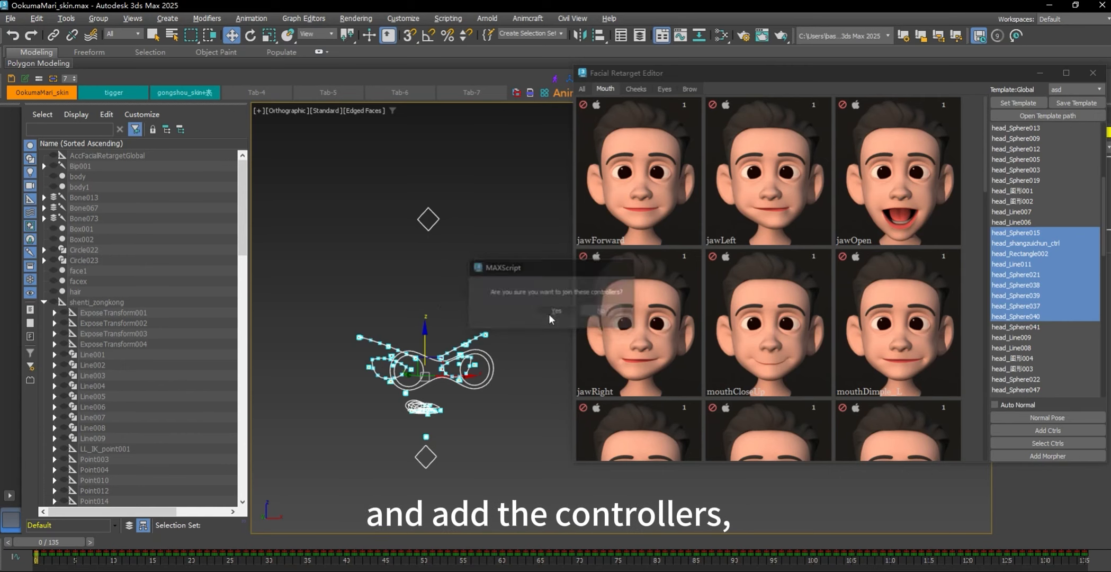
# Step: Add only the diamond controller above the head, head_Line002, to the editor's controller list
pyautogui.scroll(-8, 1034, 229)
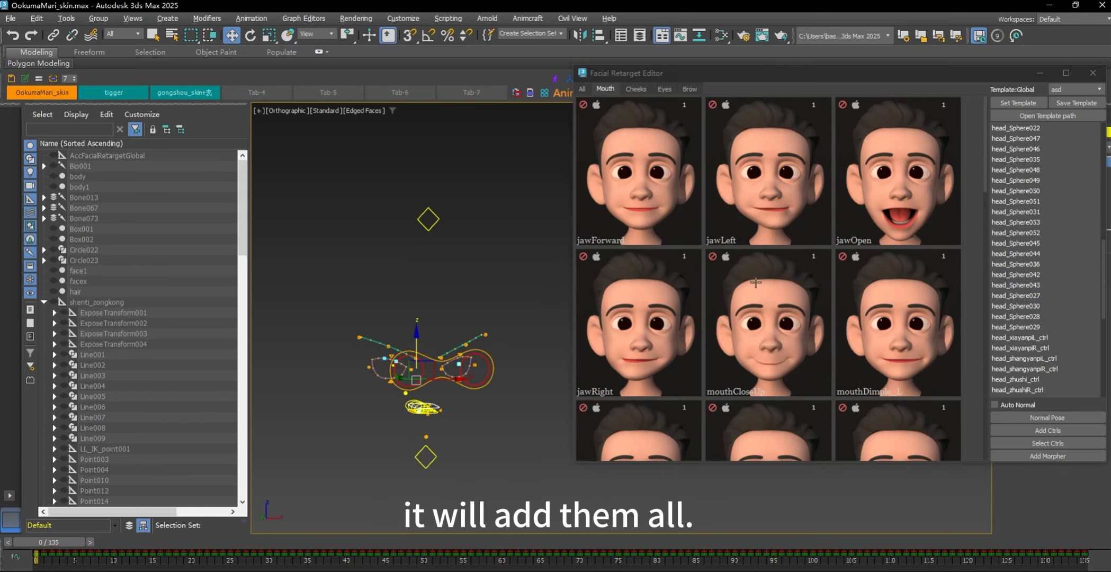
pyautogui.click(1043, 429)
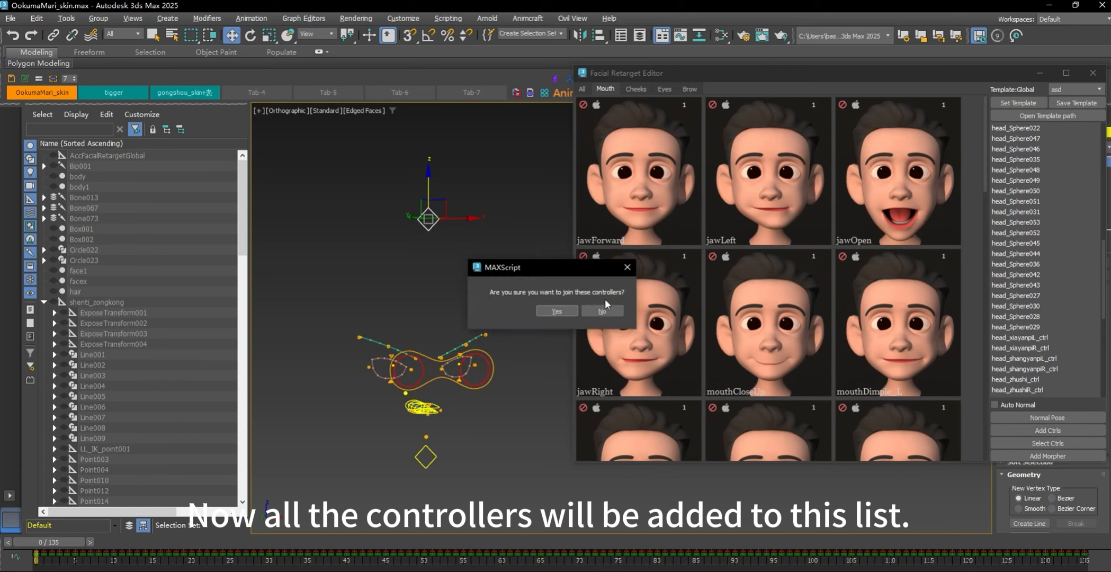
pyautogui.click(556, 312)
# Step: Select all the facial controllers in the viewport and add the complete set to the editor's controller list
pyautogui.click(295, 160)
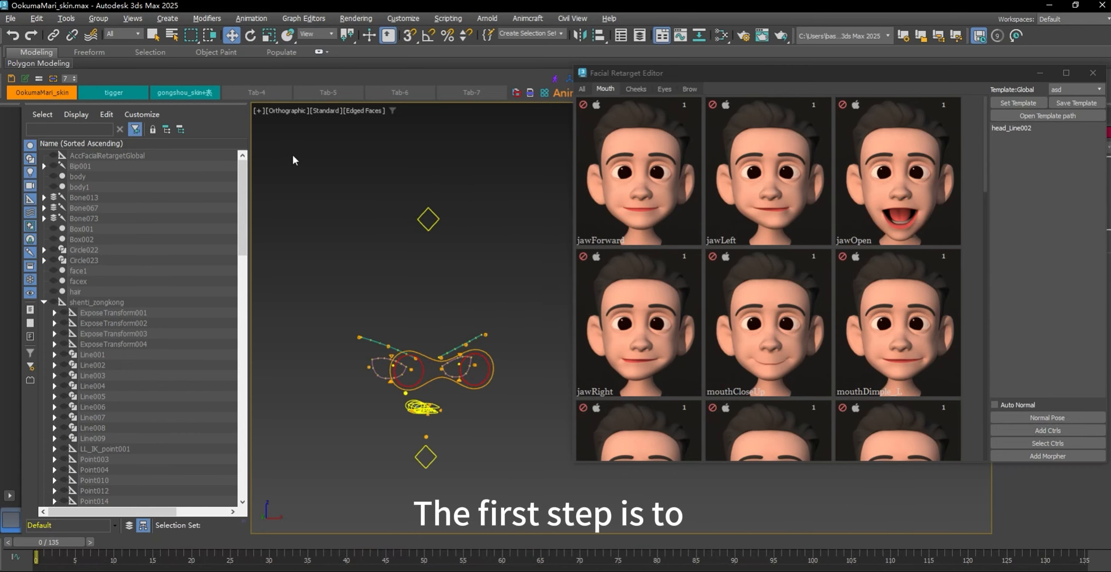
pyautogui.moveTo(522, 463); pyautogui.dragTo(523, 465)
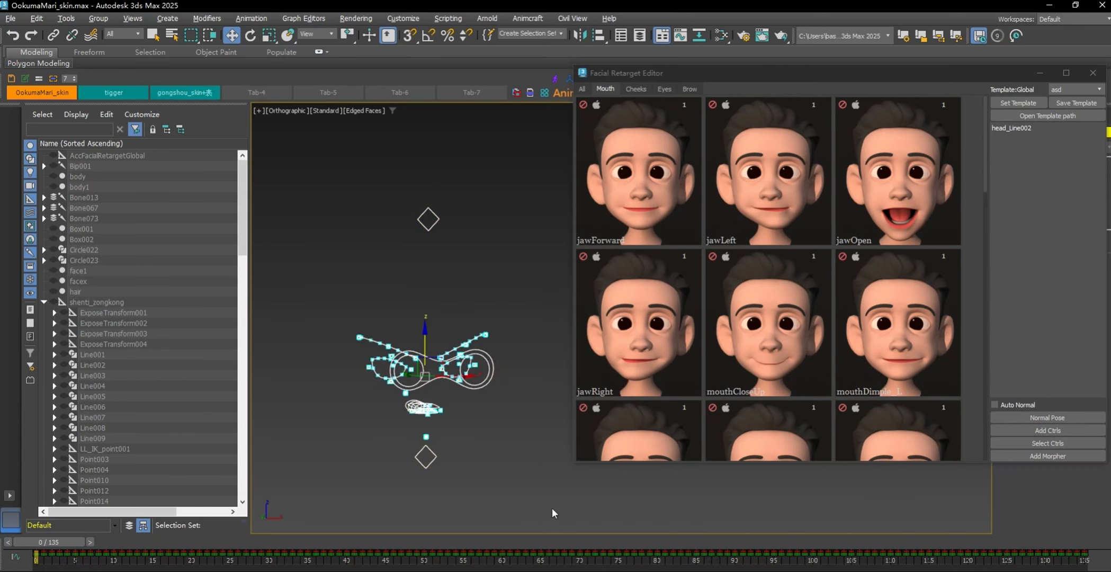
pyautogui.click(1049, 417)
pyautogui.click(563, 313)
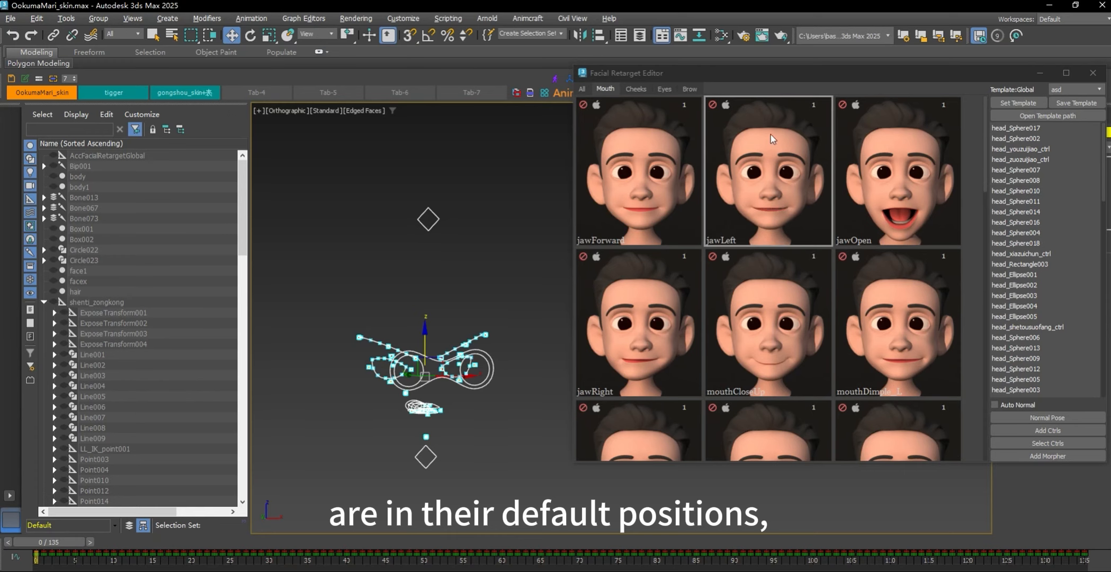
# Step: Record the controllers' default positions as the normal pose in the All category, then clear the selection
pyautogui.click(582, 88)
pyautogui.keyDown('alt'); pyautogui.moveTo(481, 294); pyautogui.dragTo(456, 319, button='middle'); pyautogui.keyUp('alt')
pyautogui.press('z')
pyautogui.moveTo(526, 305); pyautogui.dragTo(317, 310, button='middle')
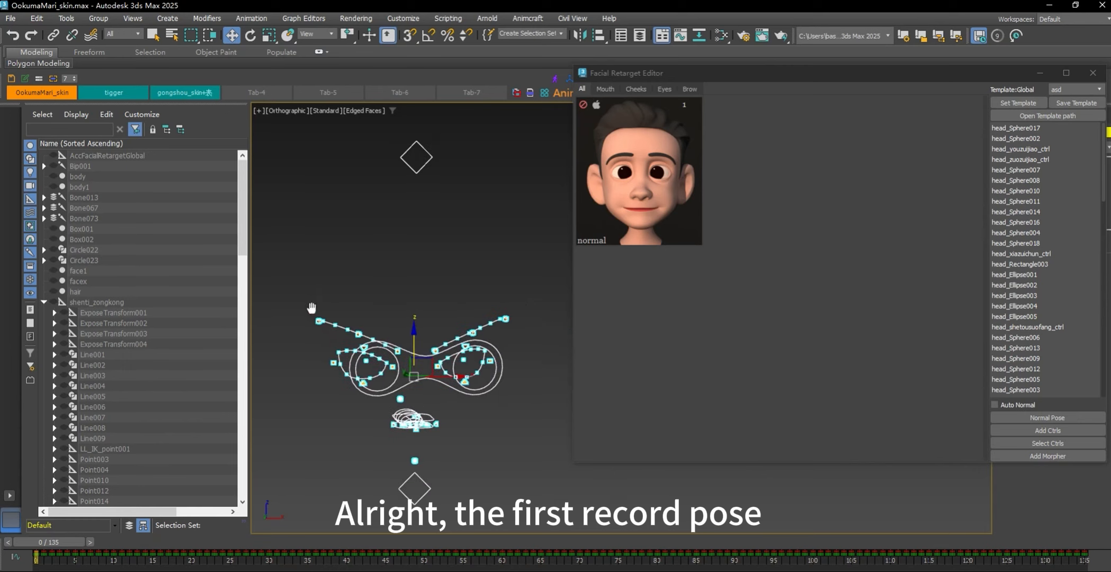
pyautogui.keyDown('alt'); pyautogui.moveTo(502, 301); pyautogui.dragTo(470, 288, button='middle'); pyautogui.keyUp('alt')
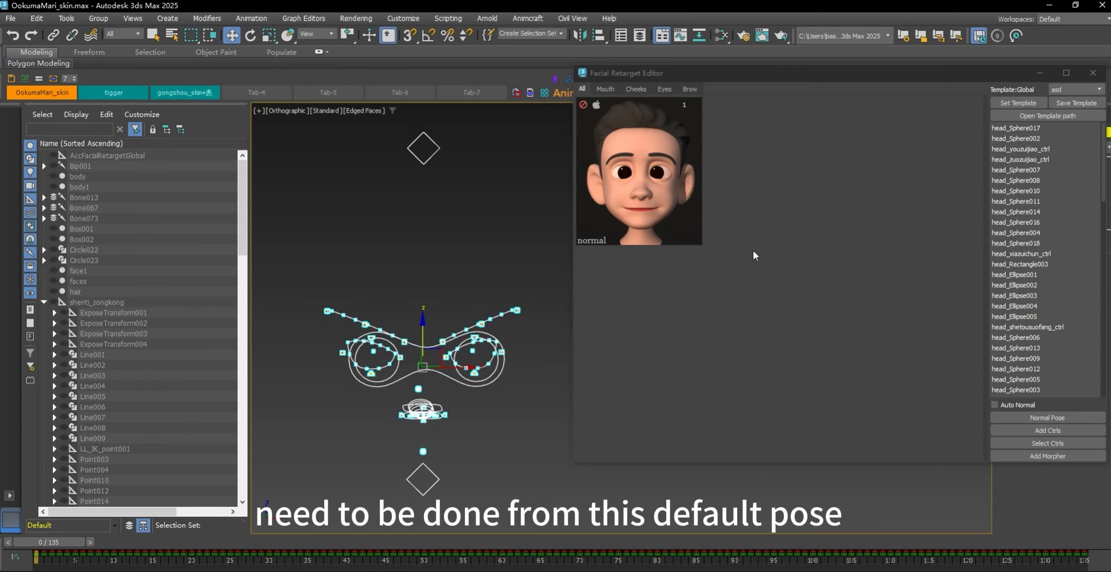
pyautogui.rightClick(613, 182)
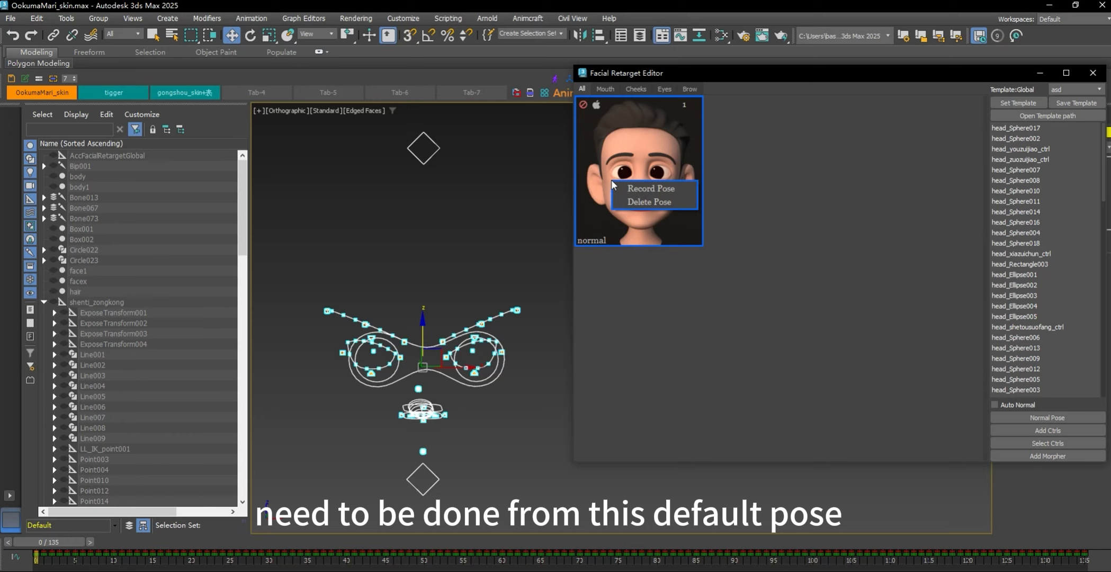
pyautogui.click(679, 188)
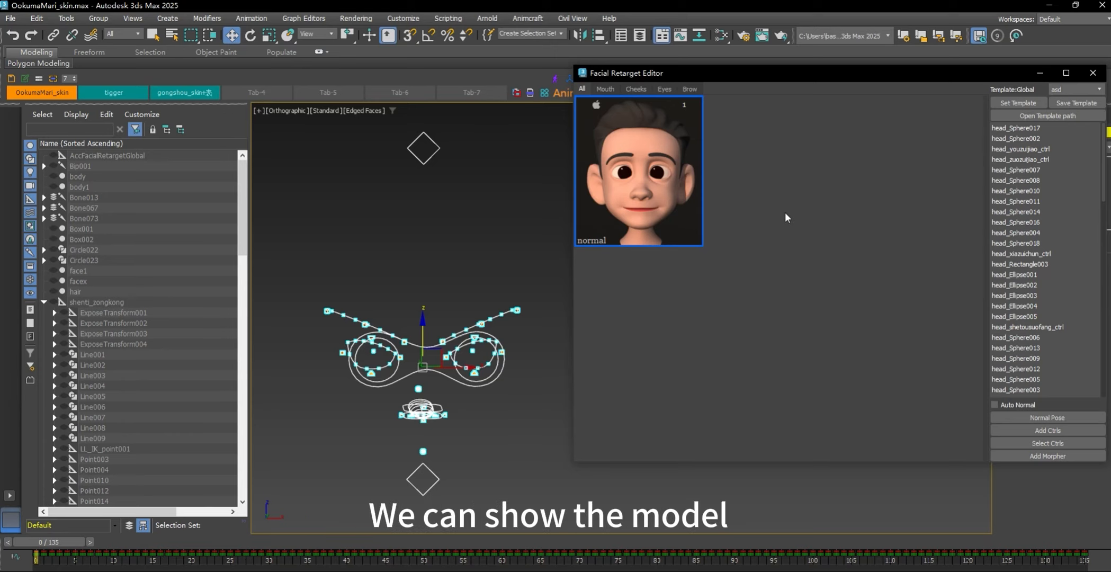
pyautogui.click(527, 395)
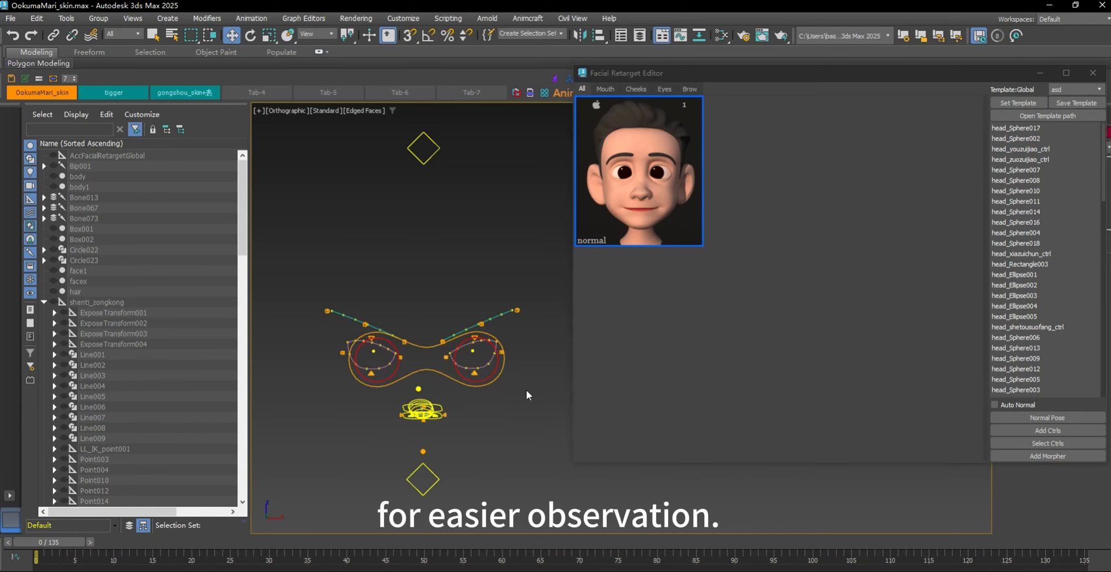
# Step: Show the Mouth category's poses in the editor and unhide the facex head mesh
pyautogui.click(599, 89)
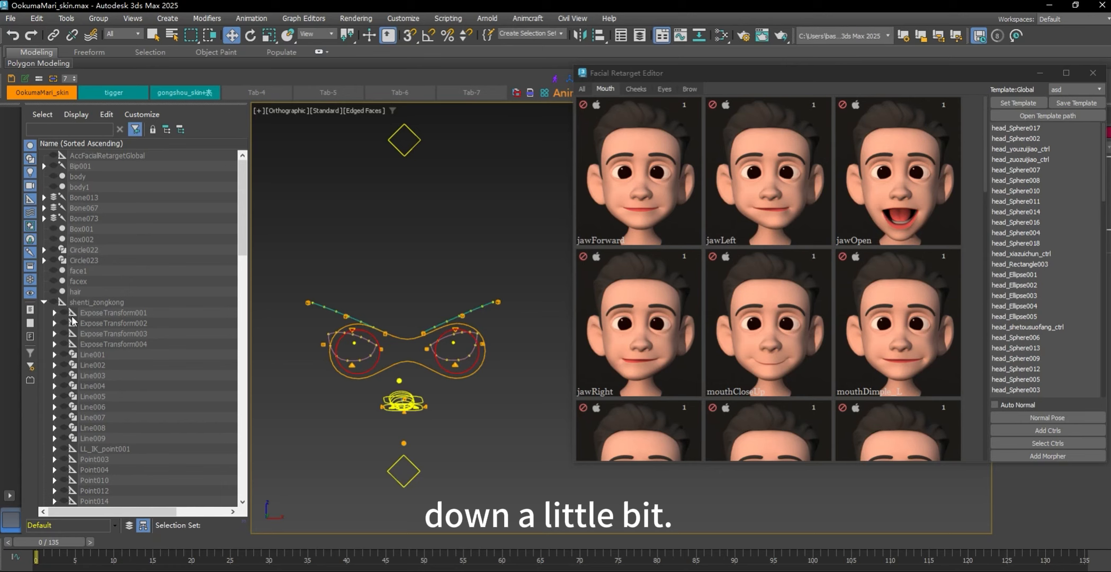
pyautogui.click(56, 282)
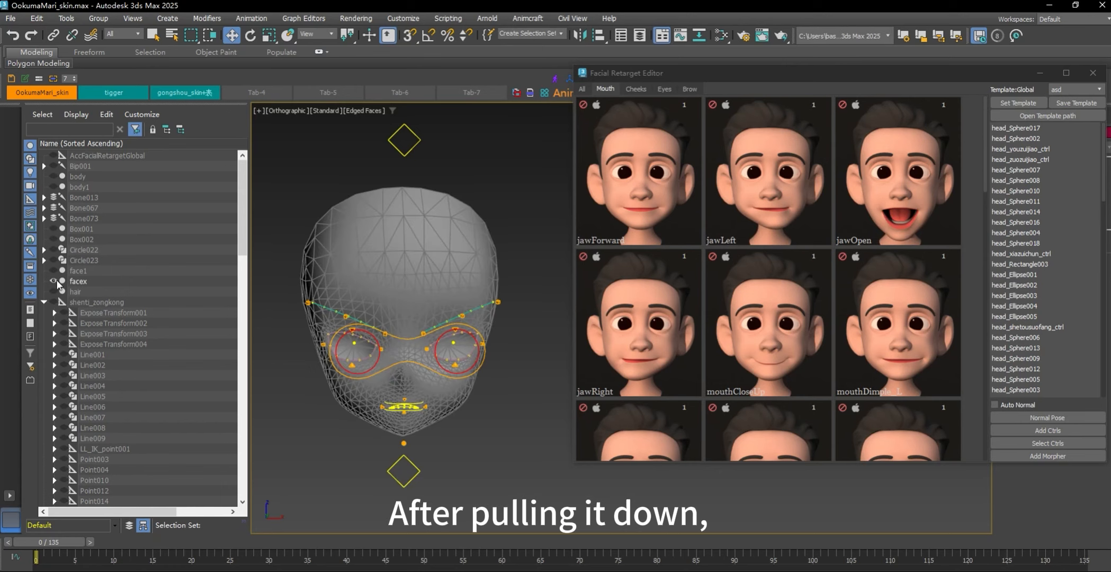
pyautogui.scroll(3, 439, 427)
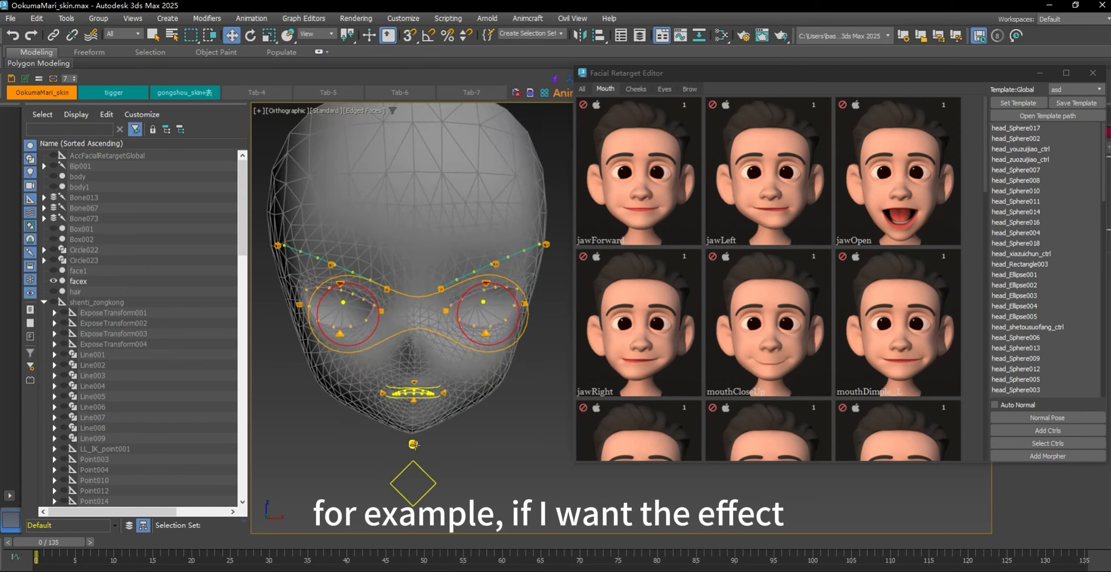
# Step: Lower the chin controller so the mouth opens, and record the result as the jawOpen pose
pyautogui.click(414, 444)
pyautogui.moveTo(414, 401); pyautogui.dragTo(413, 427)
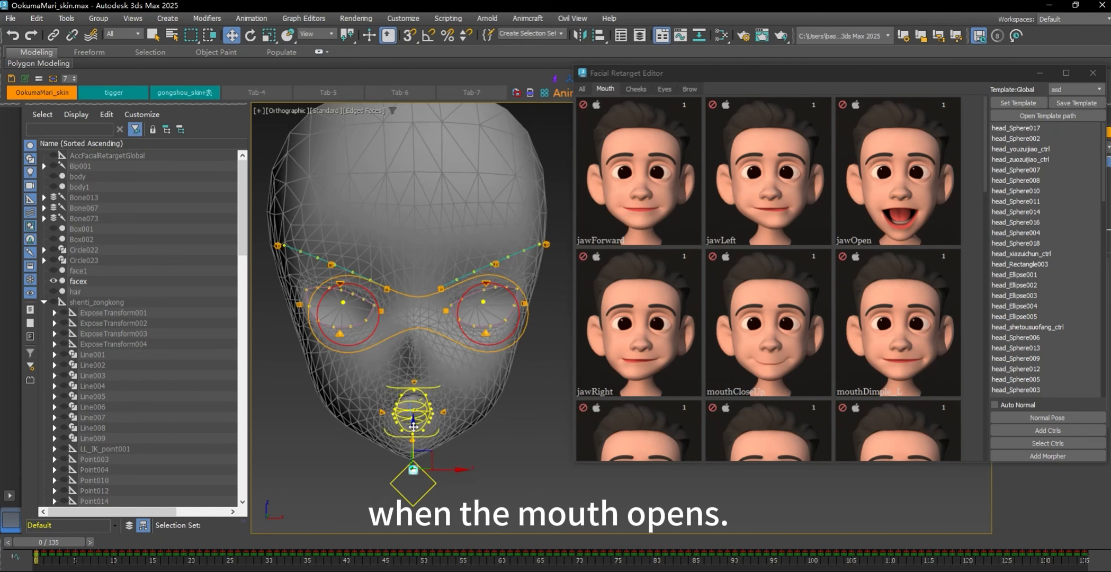
pyautogui.scroll(2, 461, 445)
pyautogui.keyDown('alt'); pyautogui.moveTo(461, 445); pyautogui.dragTo(521, 431, button='middle'); pyautogui.keyUp('alt')
pyautogui.scroll(-2, 474, 434)
pyautogui.rightClick(920, 199)
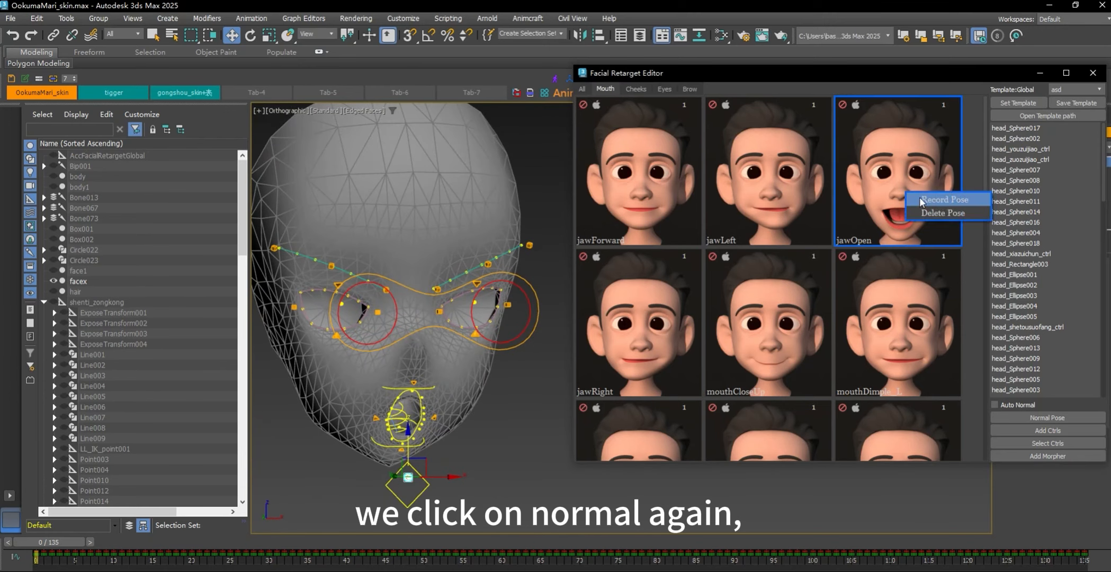
pyautogui.click(920, 199)
# Step: Apply the recorded normal pose from the All category, followed by jawOpen from Mouth, to check both on the head
pyautogui.click(582, 89)
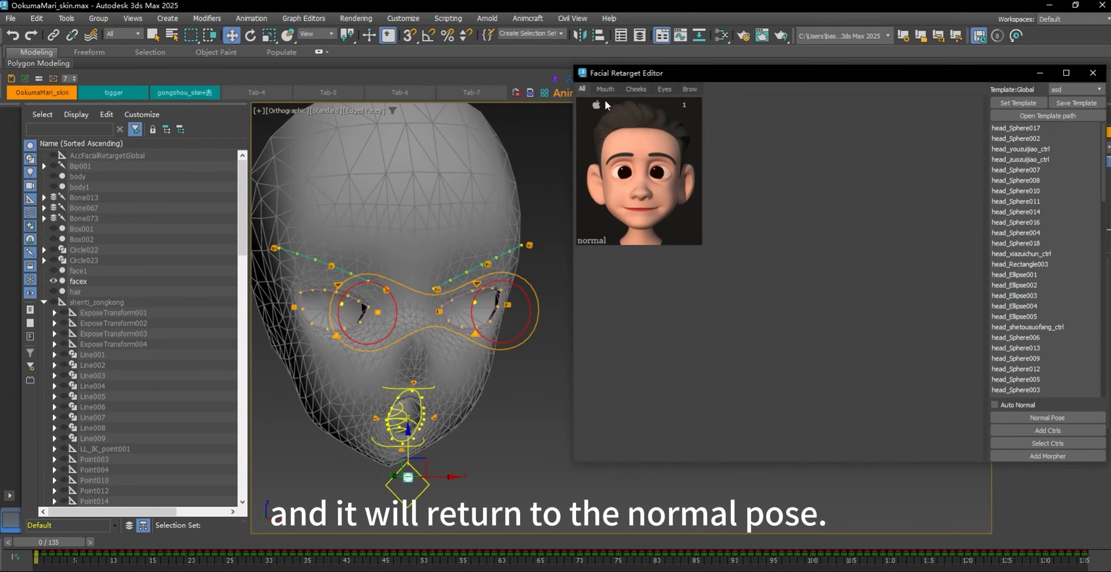
pyautogui.click(644, 179)
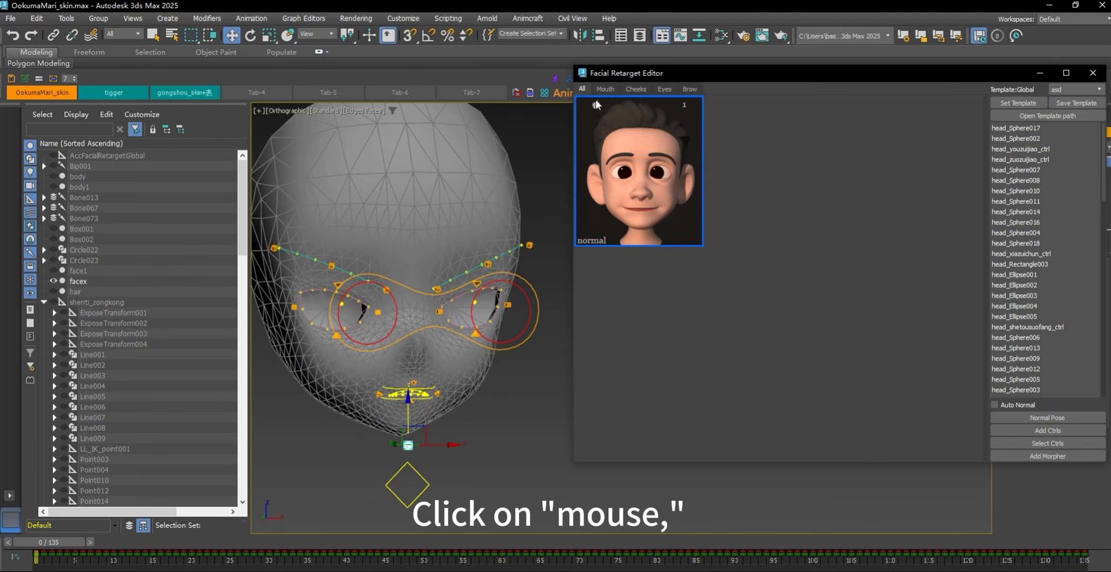
pyautogui.click(605, 90)
pyautogui.click(901, 175)
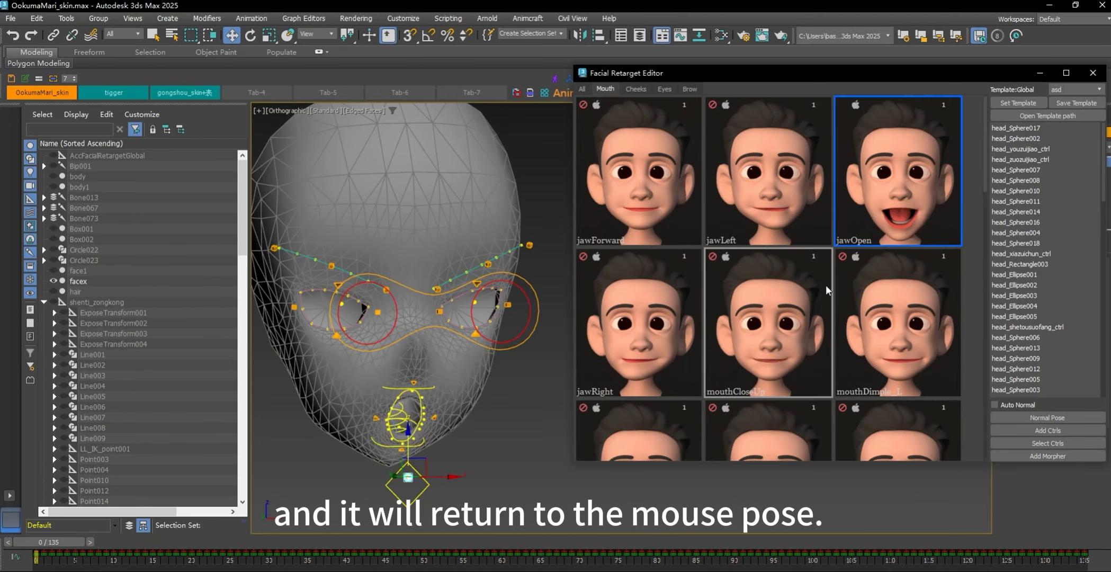
pyautogui.scroll(-5, 508, 424)
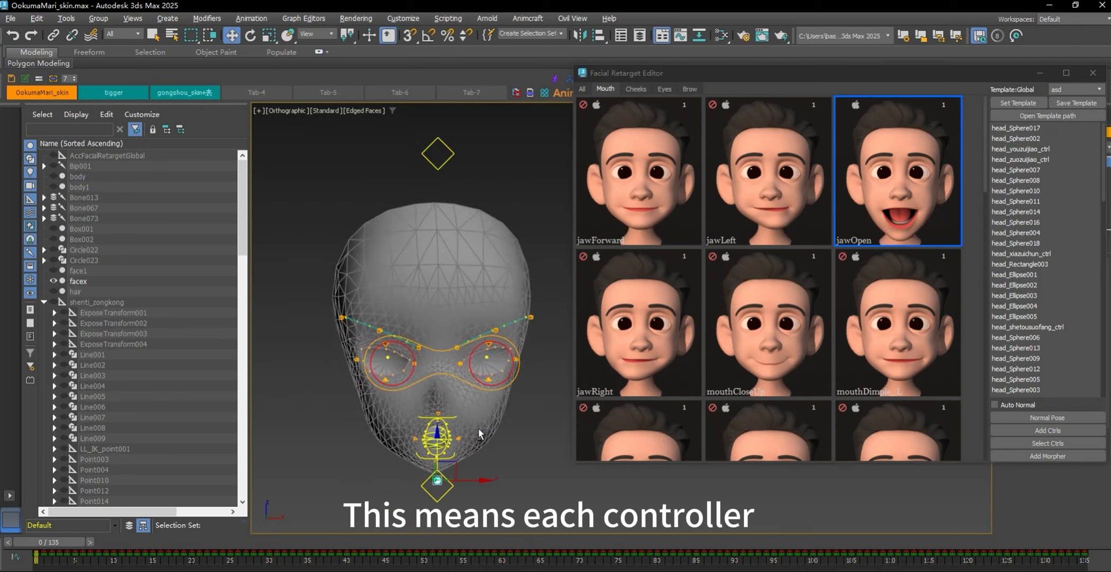
pyautogui.keyDown('alt'); pyautogui.moveTo(478, 428); pyautogui.dragTo(495, 429, button='middle'); pyautogui.keyUp('alt')
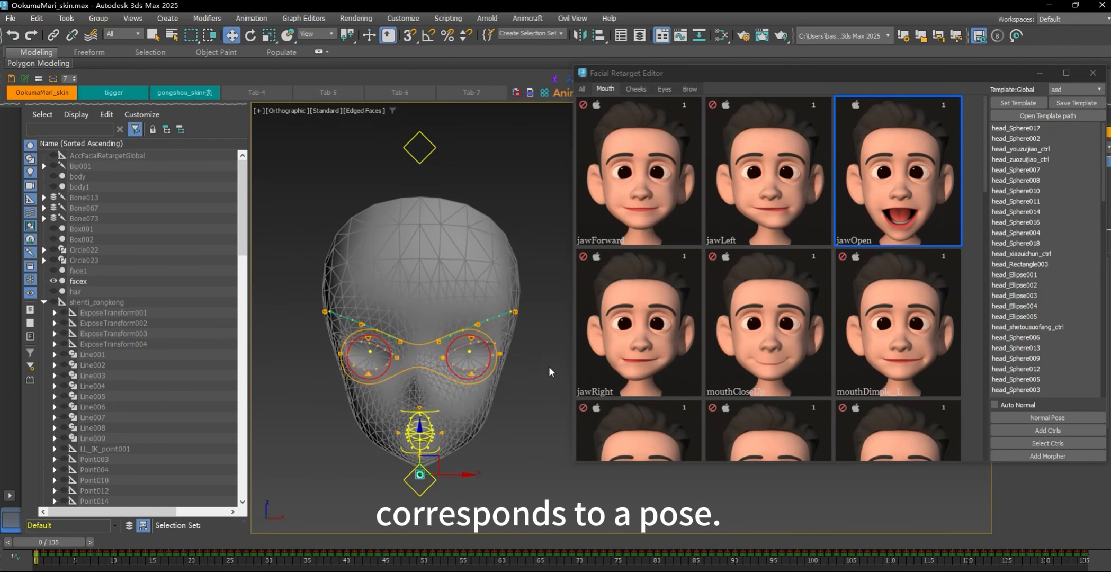
# Step: Alternate between the jawOpen and normal poses to compare the mouth from an angle, finishing on normal
pyautogui.click(880, 194)
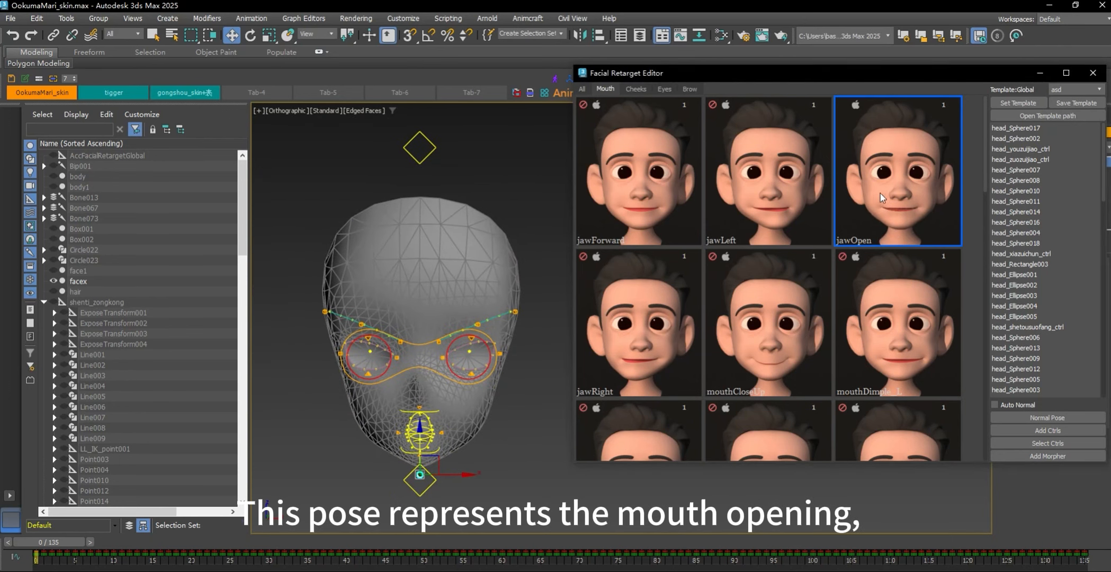
pyautogui.click(583, 89)
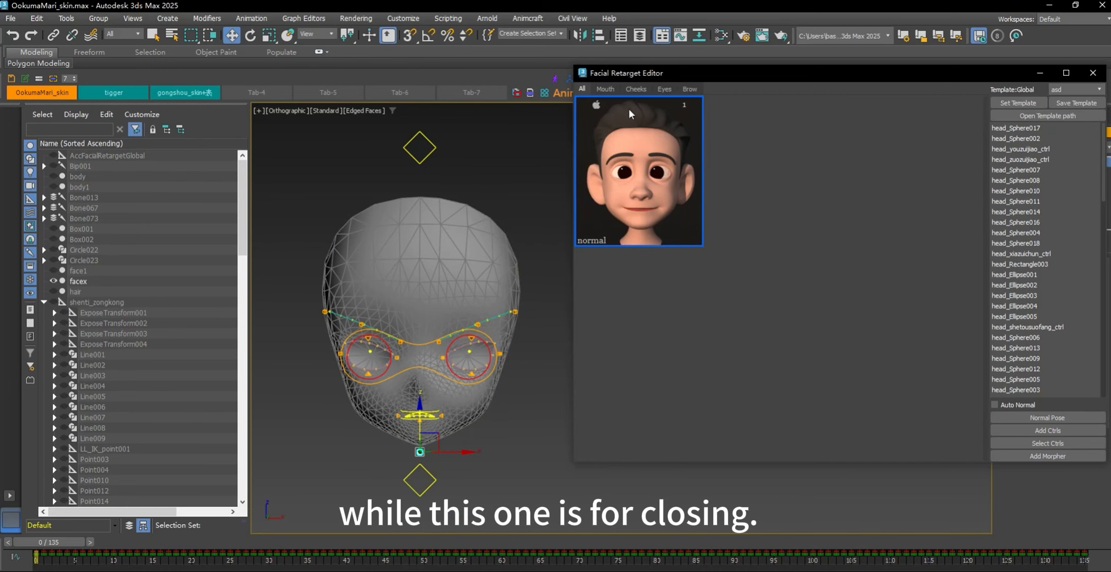
pyautogui.click(606, 89)
pyautogui.scroll(3, 497, 430)
pyautogui.moveTo(497, 430)
pyautogui.keyDown('alt'); pyautogui.mouseDown(button='middle')
pyautogui.moveTo(484, 439)
pyautogui.moveTo(504, 446)
pyautogui.mouseUp(button='middle'); pyautogui.keyUp('alt')
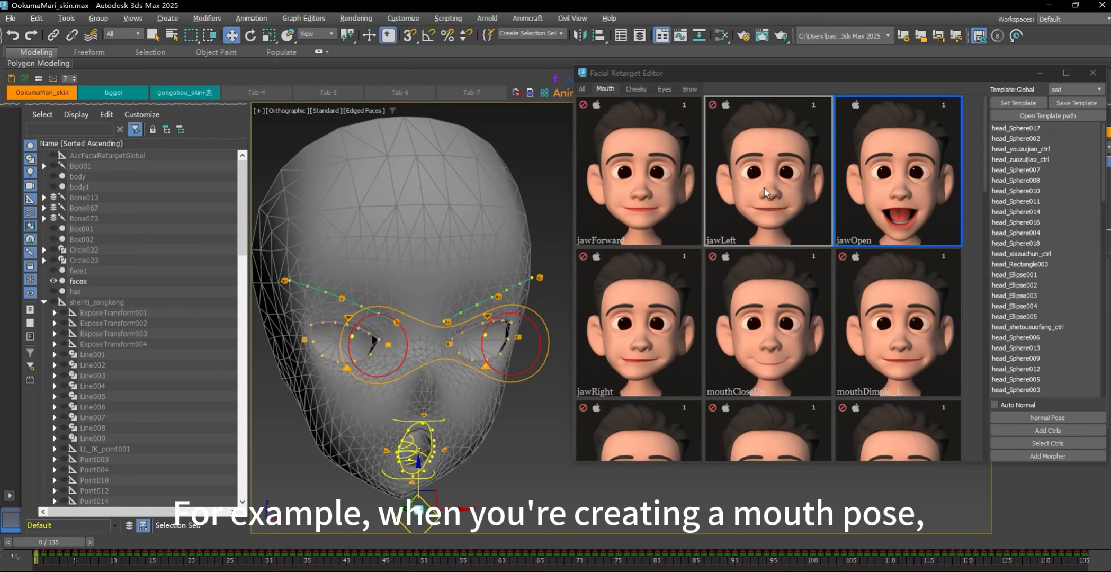
pyautogui.click(582, 89)
pyautogui.click(645, 174)
pyautogui.click(605, 89)
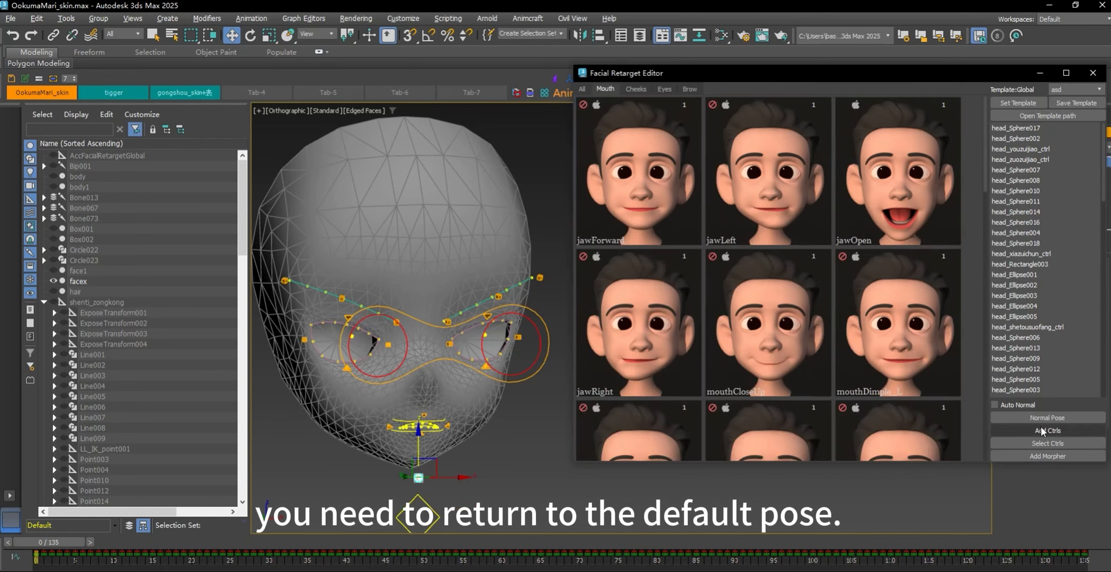
# Step: Apply jawOpen, record it again, and reset the controllers to the normal pose
pyautogui.click(888, 206)
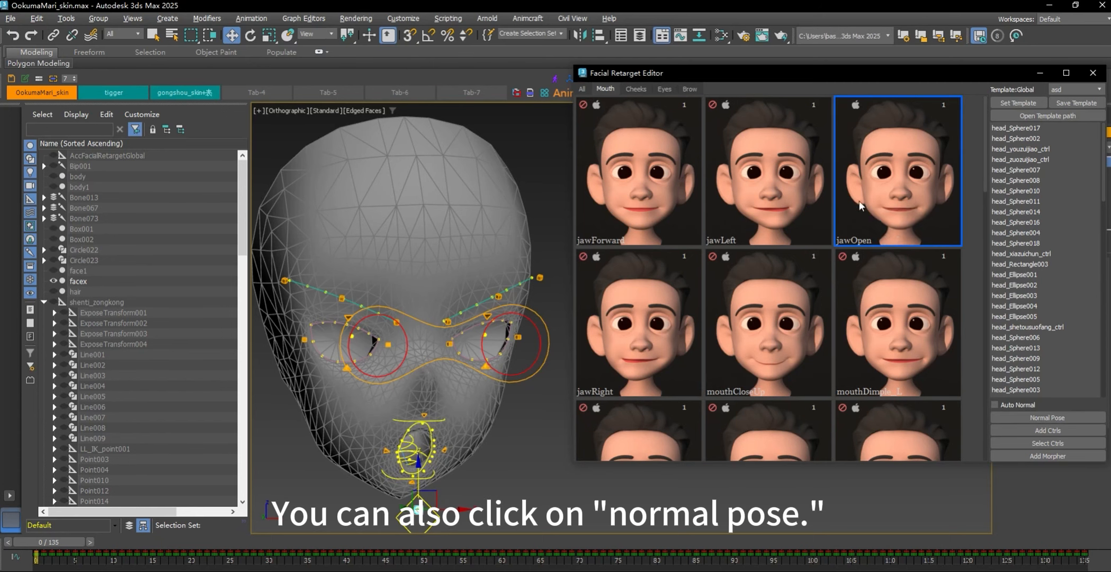
pyautogui.rightClick(882, 195)
pyautogui.click(923, 202)
pyautogui.click(1036, 418)
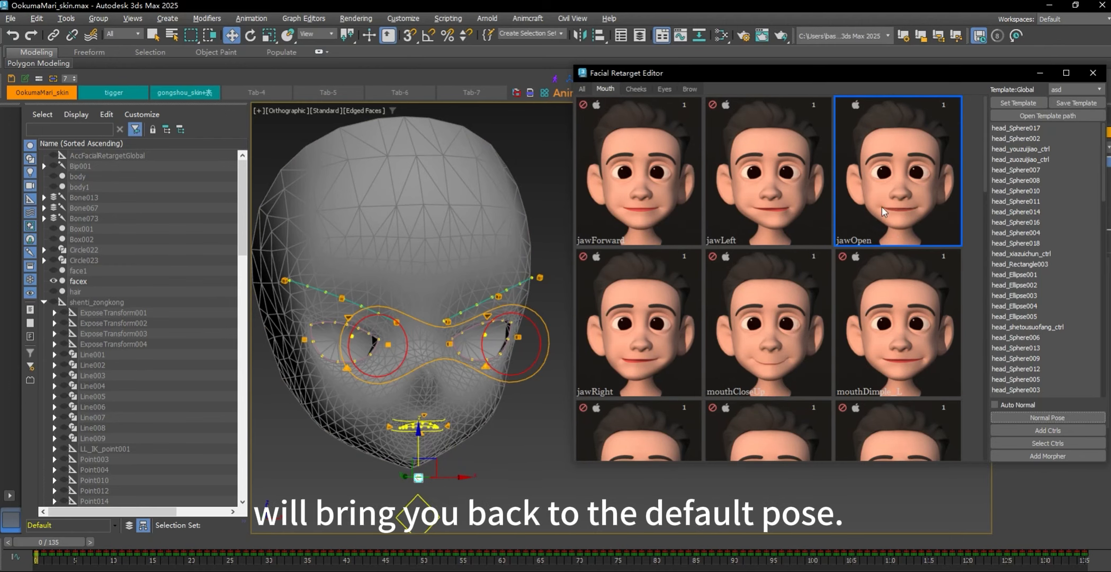
# Step: Enable Auto Normal, recheck the jawOpen pose, and restore the normal pose before returning to the Mouth category
pyautogui.click(901, 225)
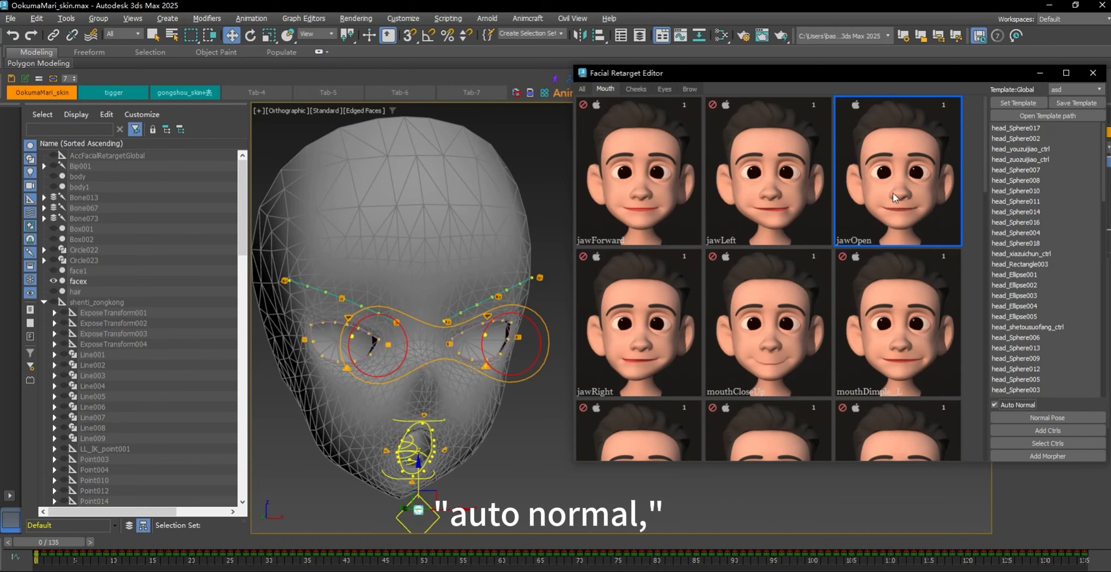
pyautogui.click(584, 90)
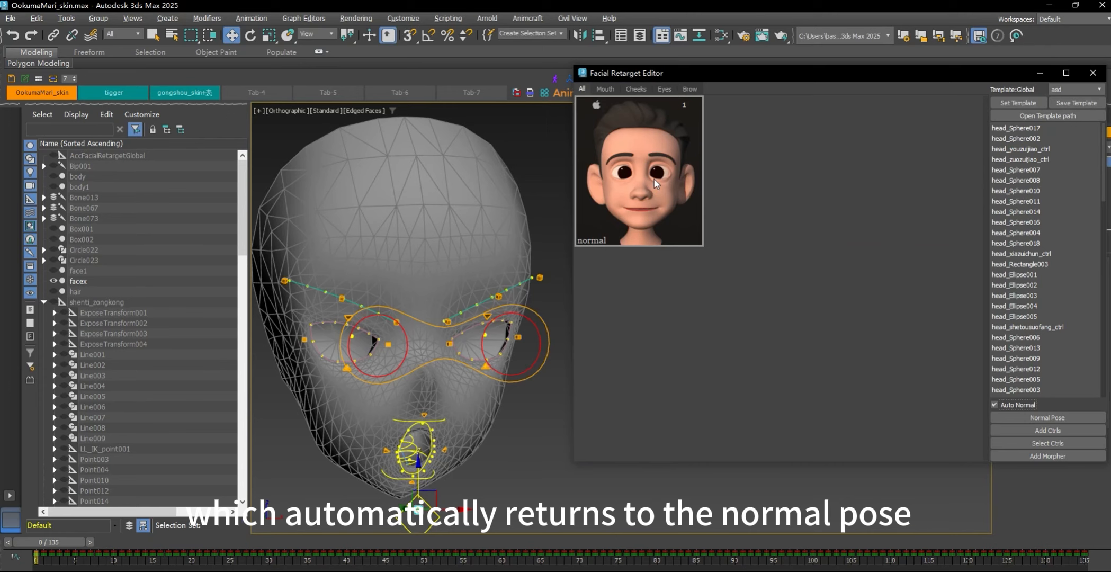
pyautogui.click(635, 88)
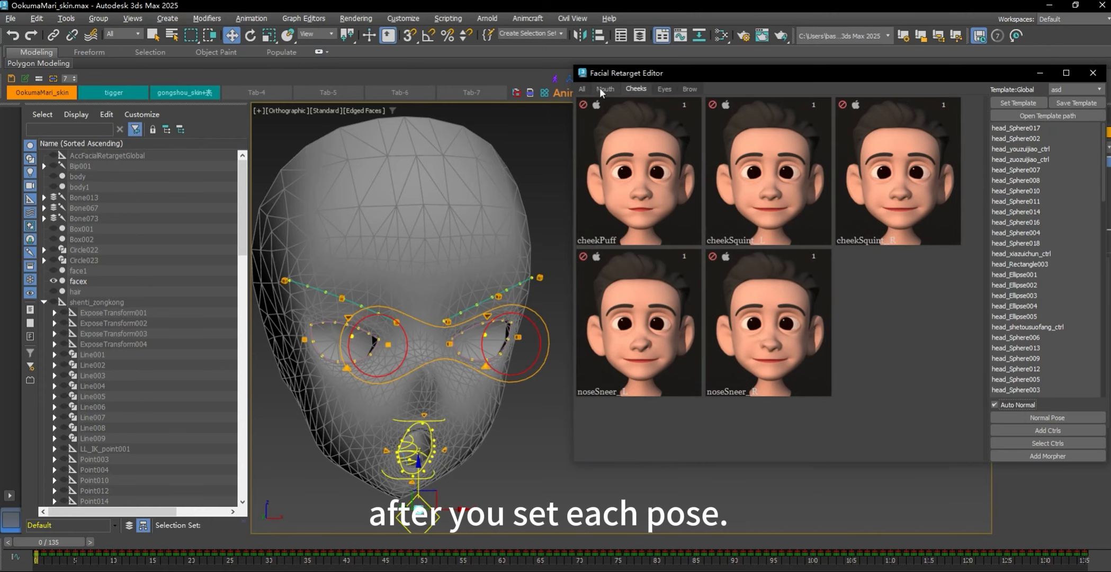
pyautogui.click(603, 89)
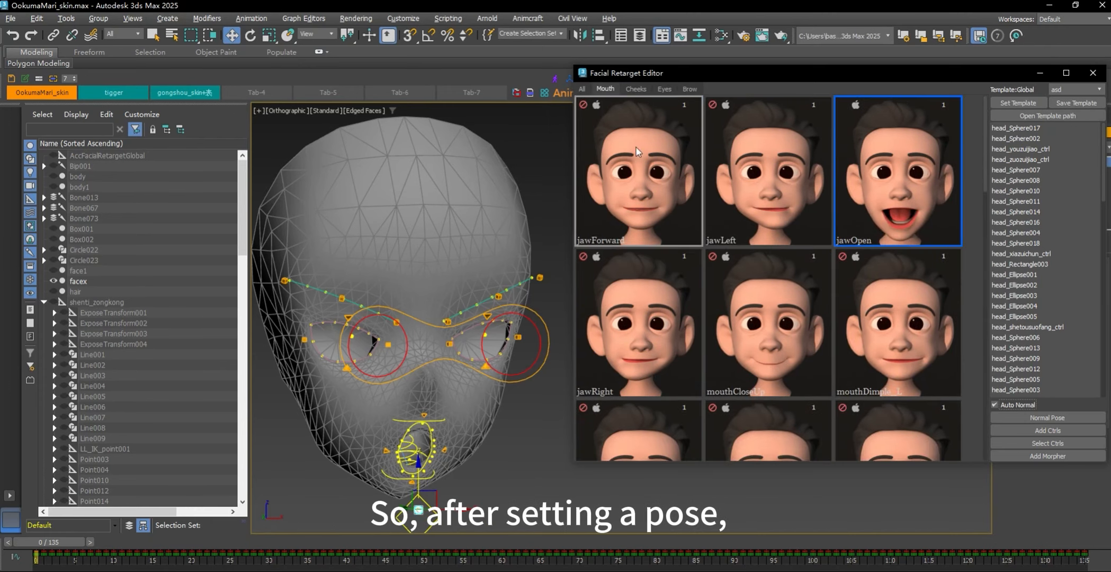
pyautogui.click(582, 89)
pyautogui.click(614, 135)
pyautogui.click(606, 89)
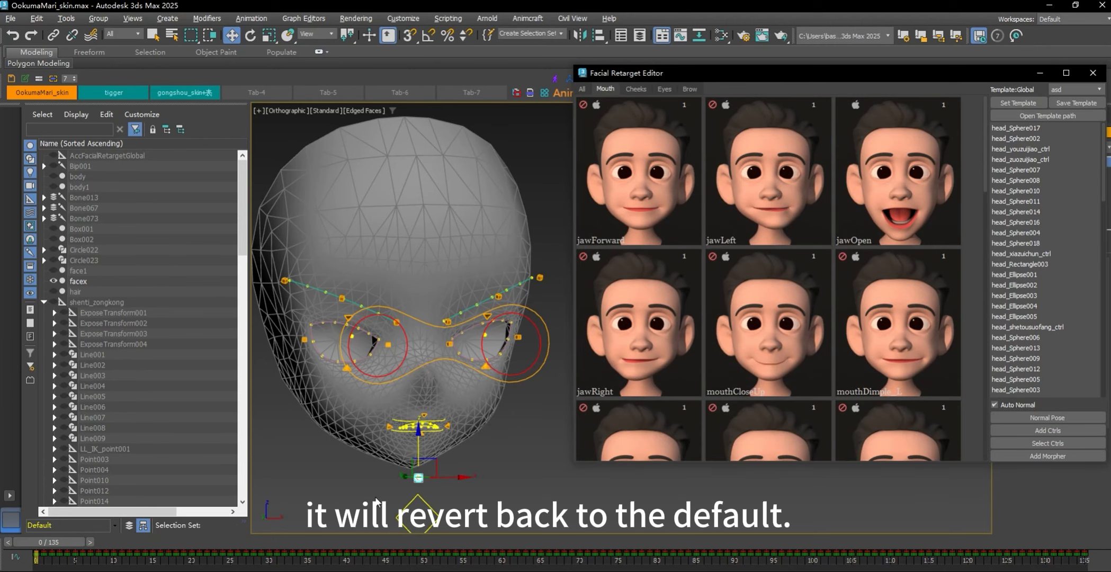
# Step: Shift the chin controller toward the character's left from the normal pose and record it as jawLeft
pyautogui.scroll(3, 375, 499)
pyautogui.keyDown('alt'); pyautogui.moveTo(375, 500); pyautogui.dragTo(327, 501, button='middle'); pyautogui.keyUp('alt')
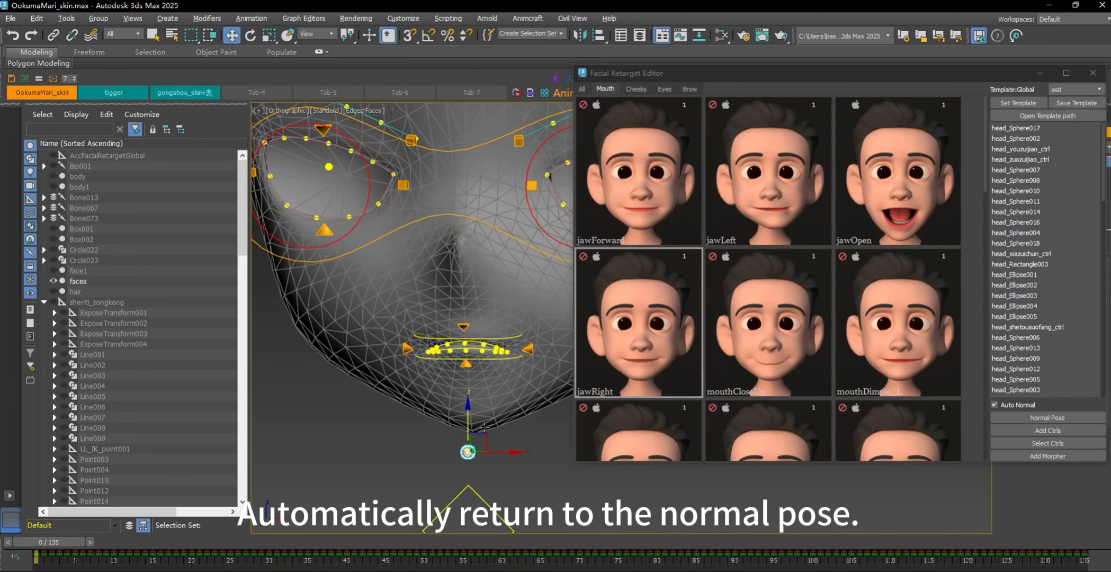
pyautogui.moveTo(515, 452); pyautogui.dragTo(548, 456)
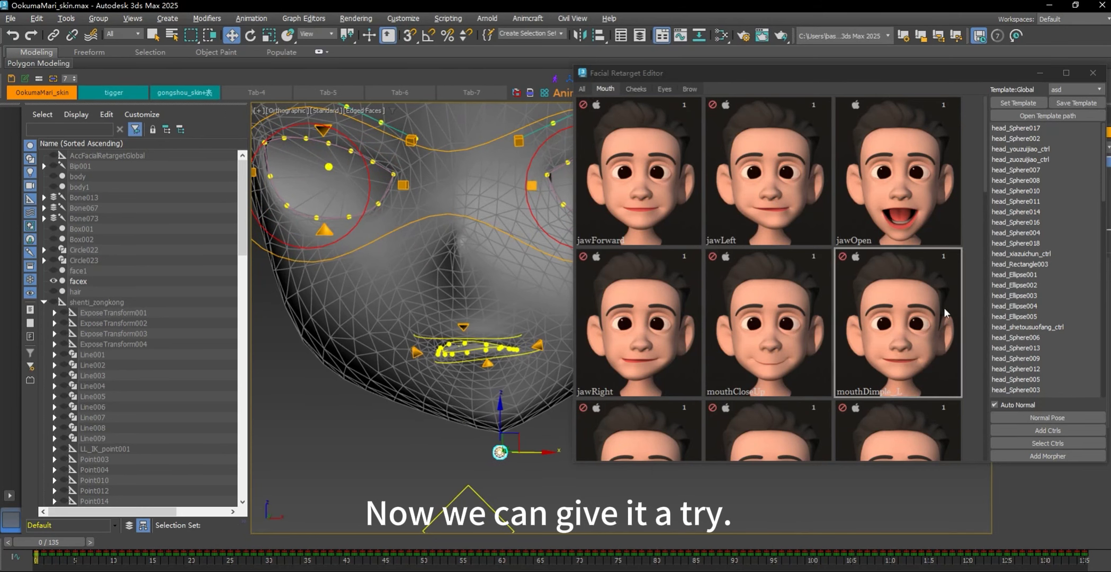
pyautogui.rightClick(780, 171)
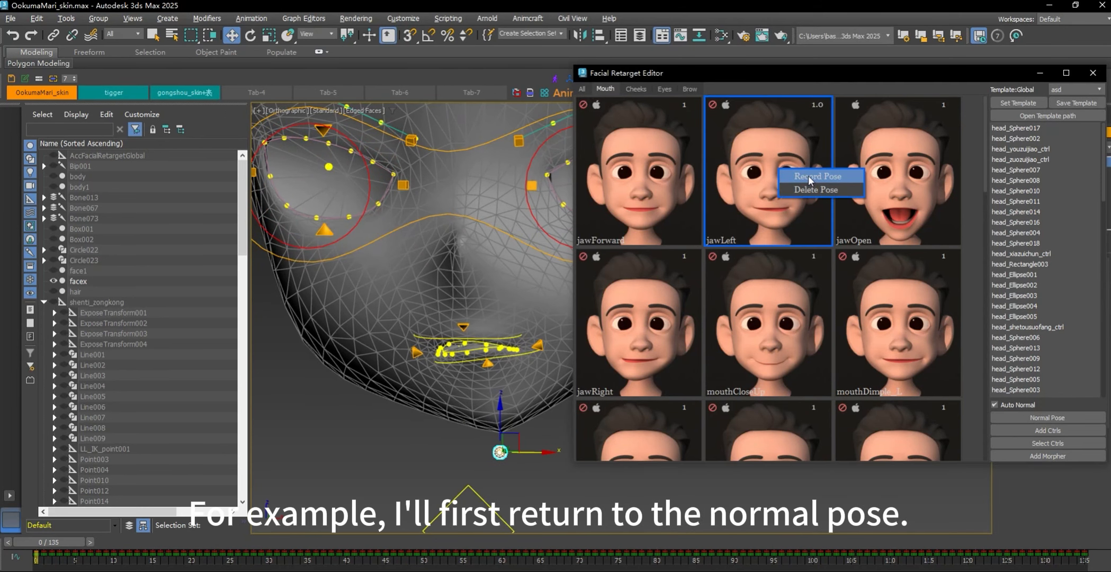
pyautogui.click(808, 175)
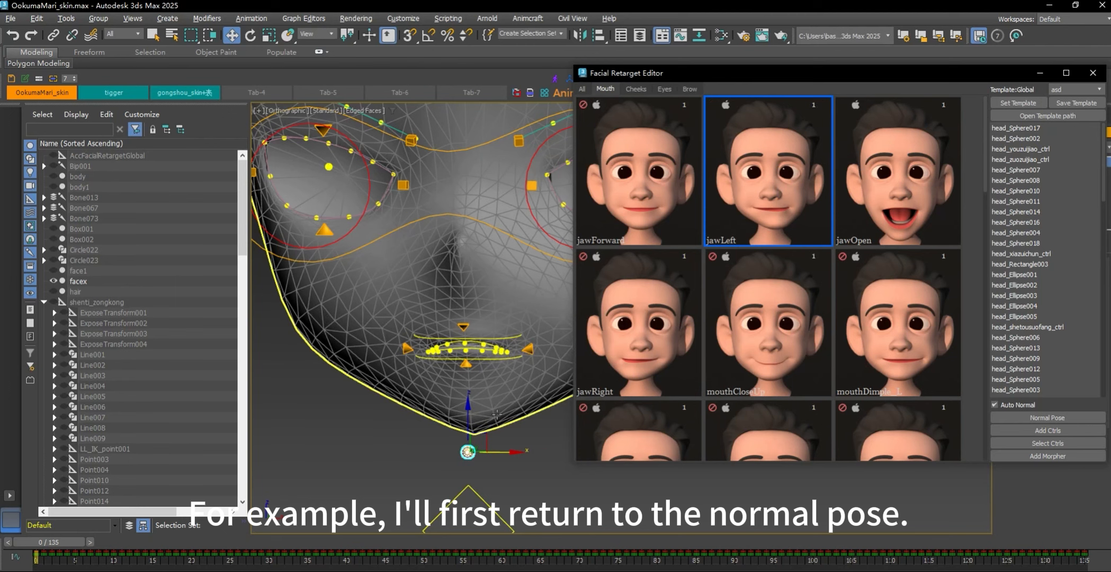
# Step: Check the recorded jawLeft pose against the normal pose, ending on normal in the Mouth category
pyautogui.click(592, 91)
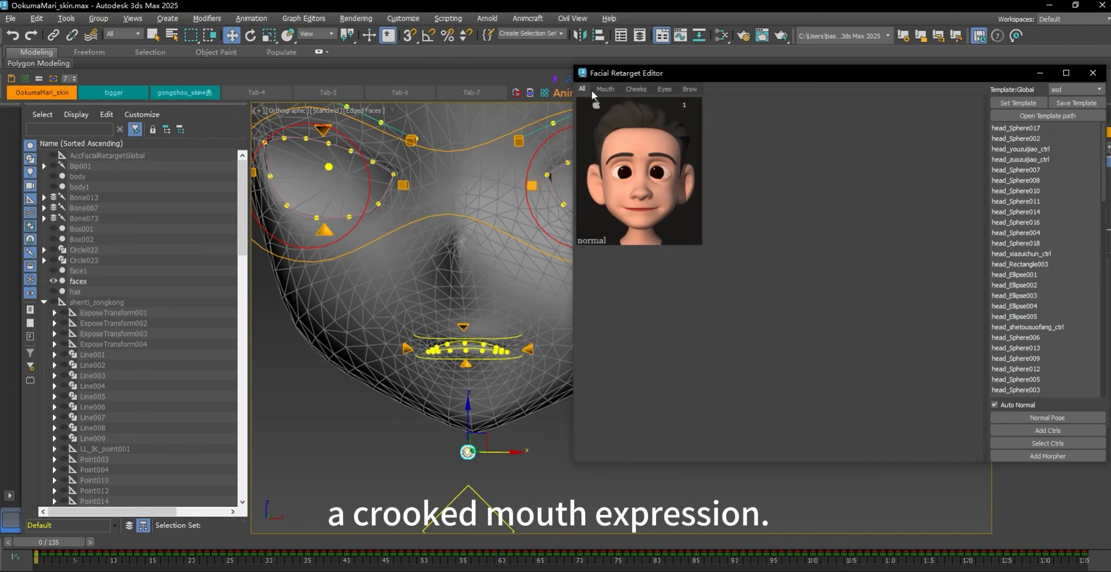
pyautogui.click(604, 90)
pyautogui.click(733, 167)
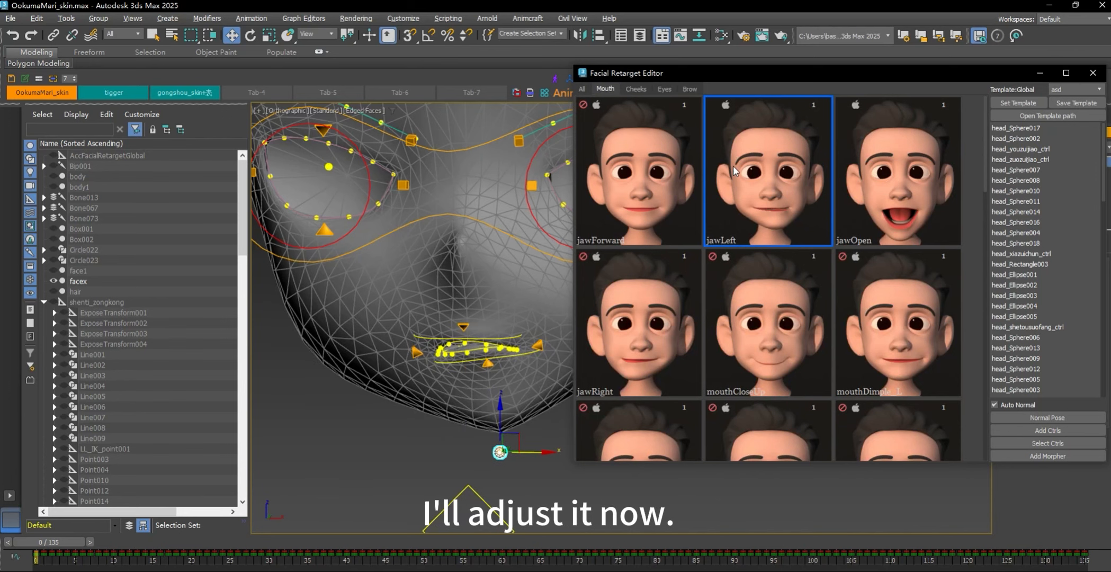
pyautogui.click(584, 89)
pyautogui.click(609, 90)
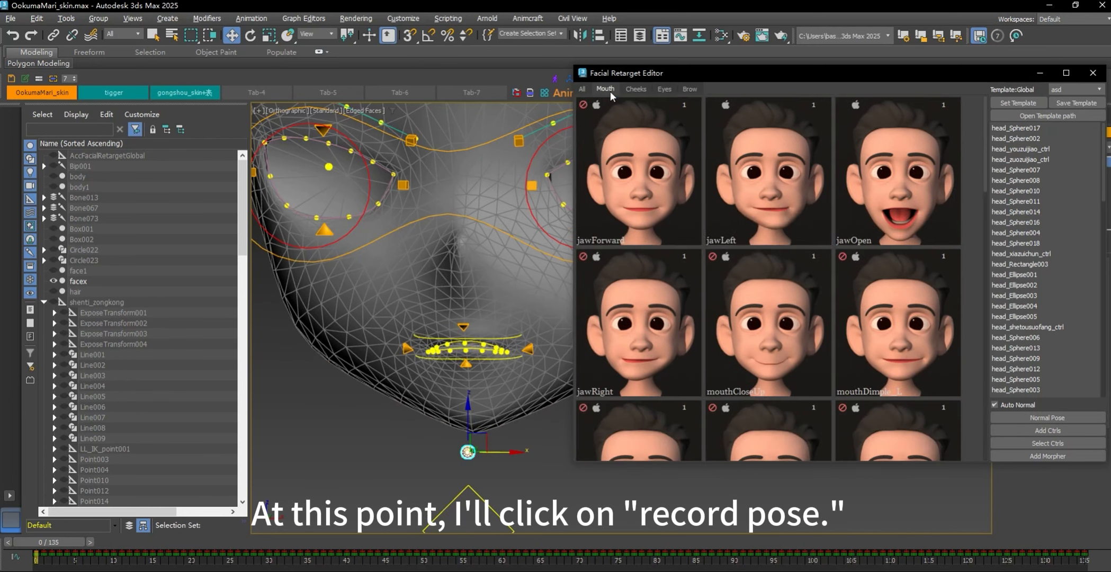
# Step: Shift the chin controller toward the character's right and record it as the jawRight pose
pyautogui.scroll(-1, 768, 212)
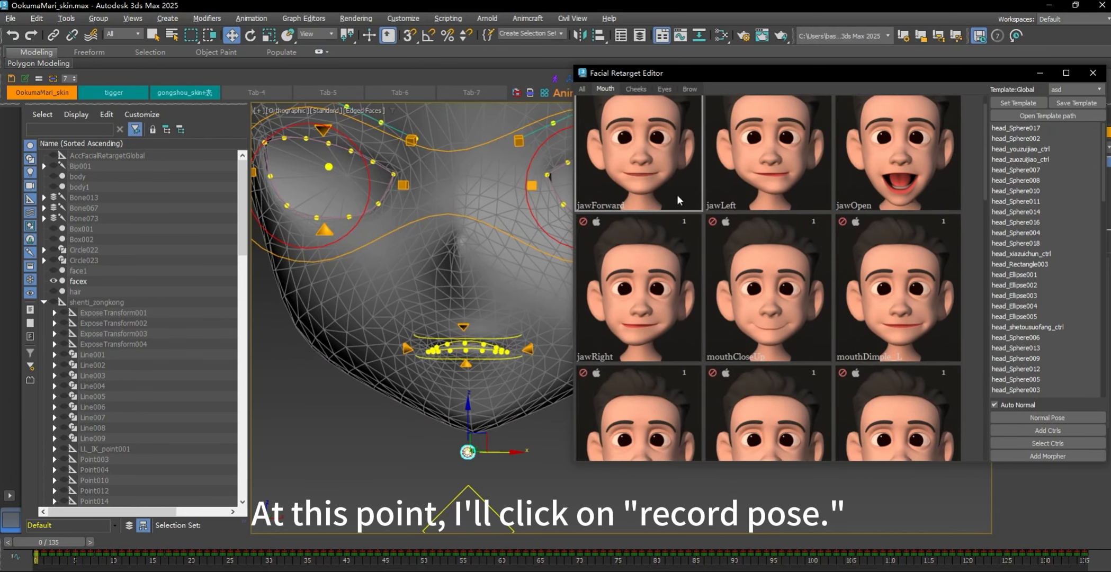
pyautogui.moveTo(514, 452); pyautogui.dragTo(474, 453)
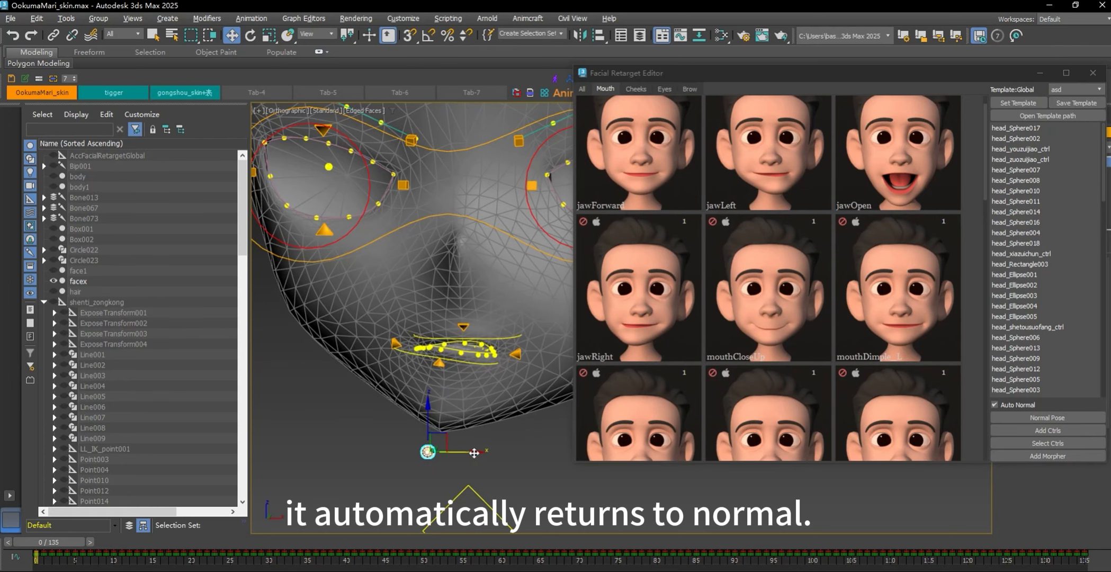
pyautogui.rightClick(645, 266)
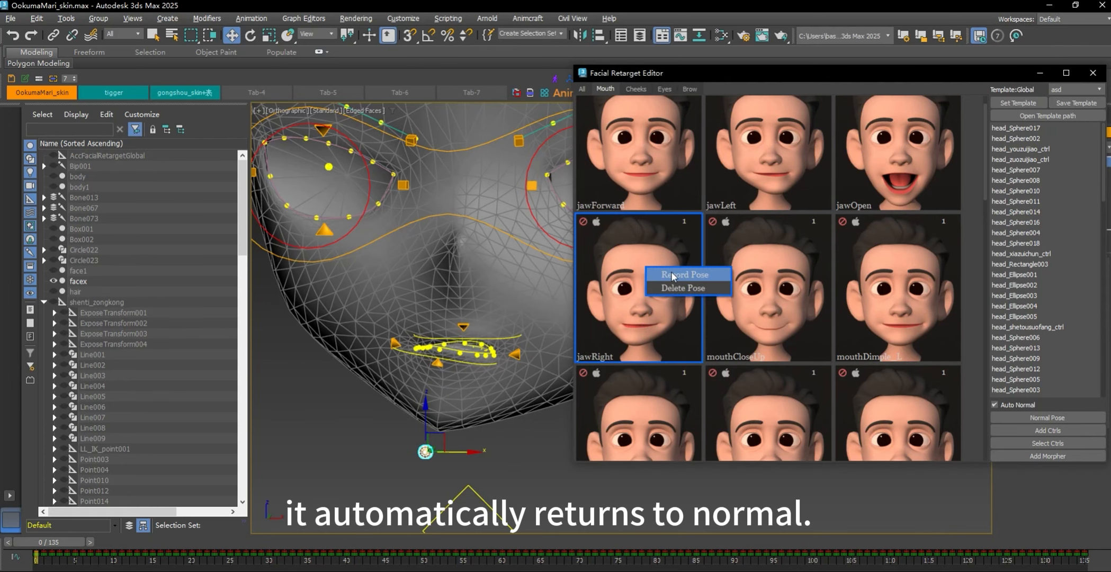
pyautogui.click(673, 274)
# Step: Look through the Mouth category's poses and apply the recorded jawLeft pose to the face
pyautogui.scroll(1, 687, 258)
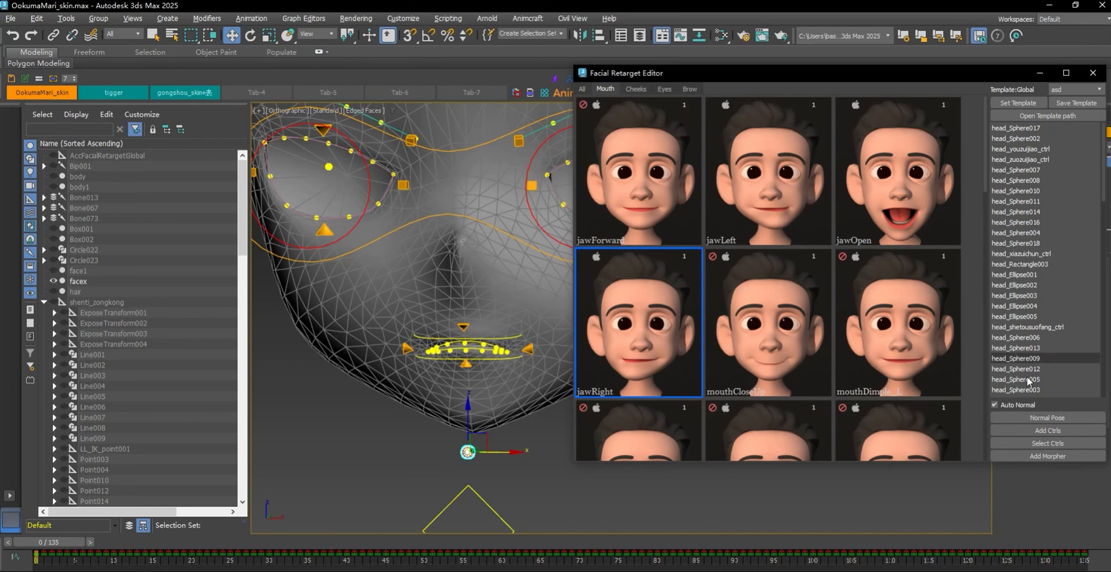
pyautogui.scroll(-1, 870, 347)
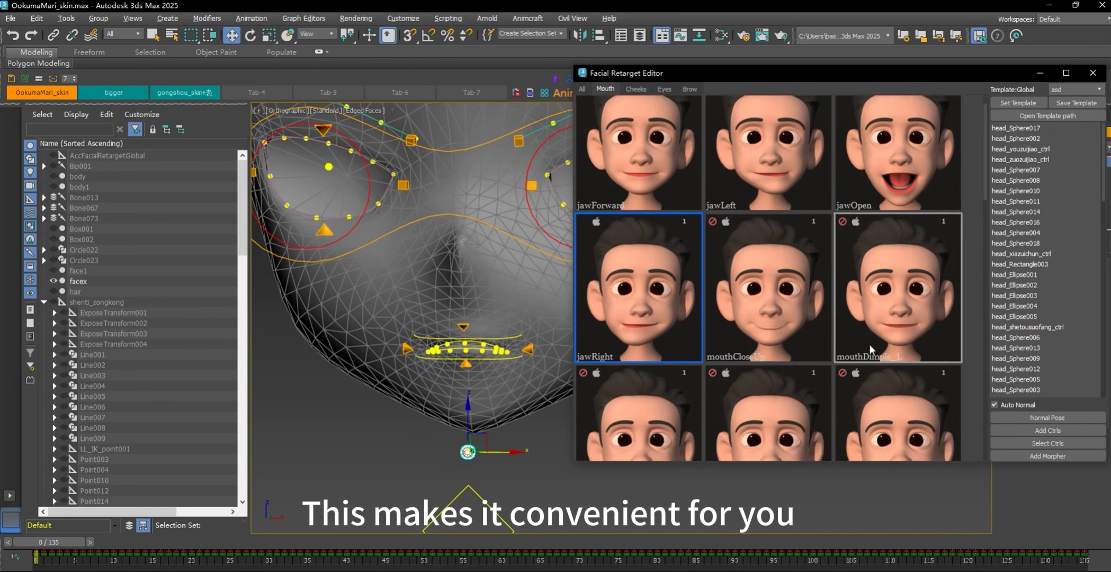
pyautogui.scroll(-4, 810, 313)
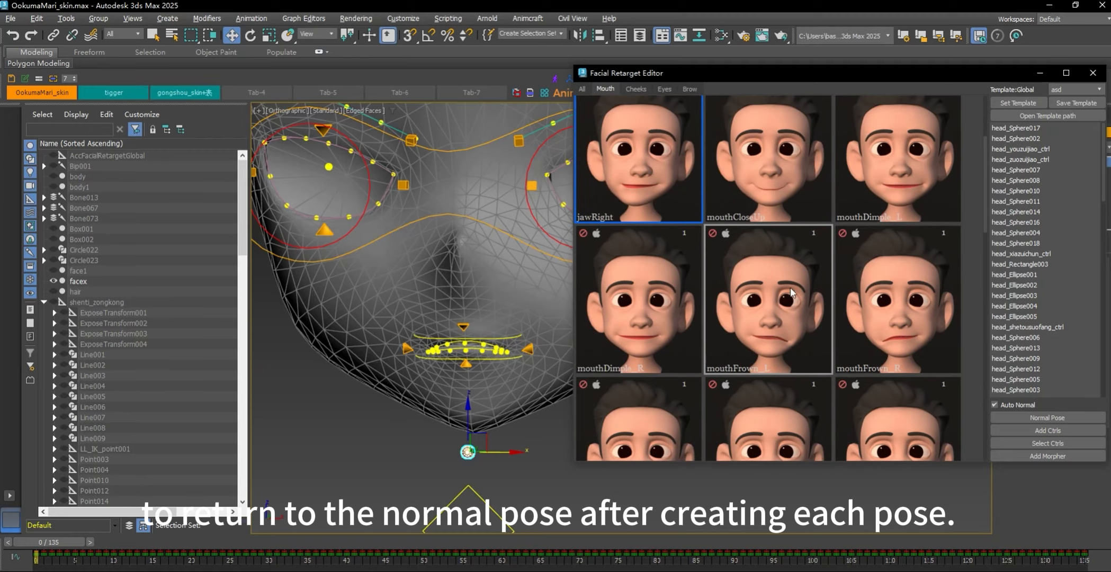
pyautogui.scroll(4, 785, 305)
pyautogui.click(816, 200)
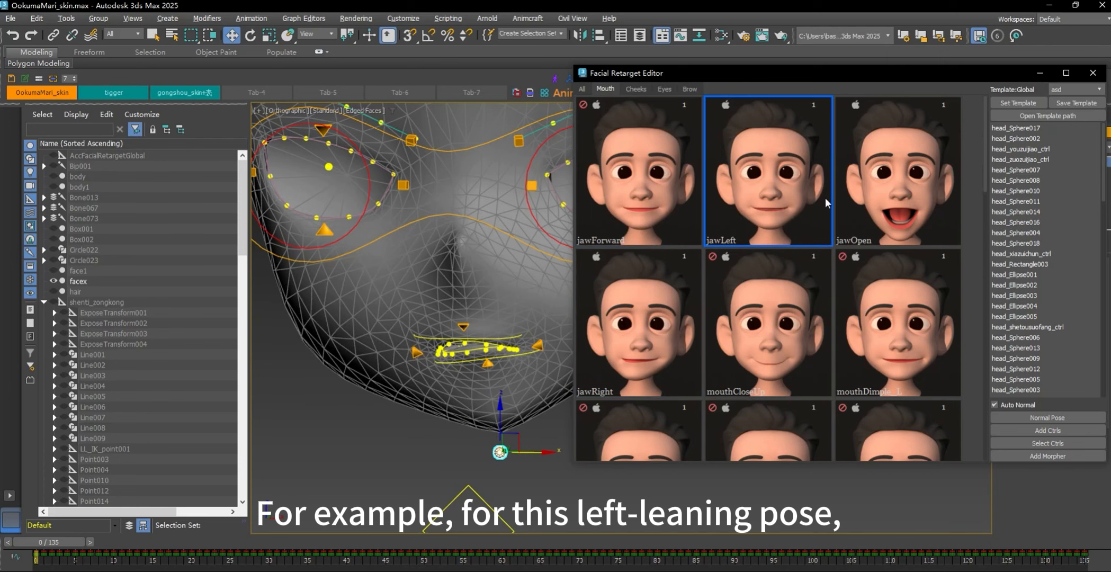
# Step: Apply the jawOpen pose and look through the Mouth, Eyes and Brow expressions, returning to the start of the Mouth category
pyautogui.click(876, 201)
pyautogui.scroll(-7, 885, 254)
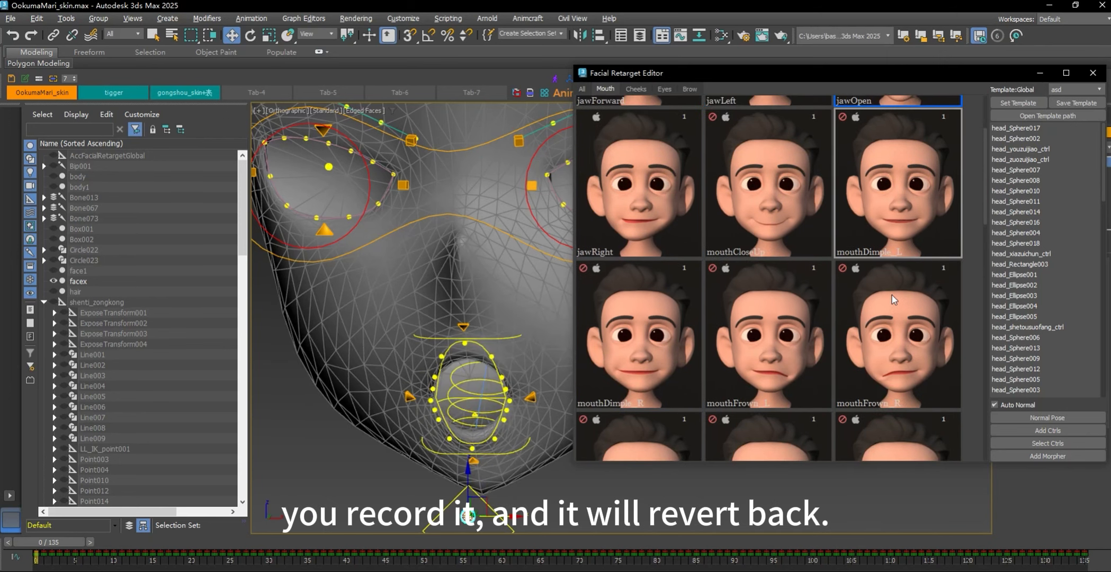
pyautogui.scroll(-4, 773, 377)
pyautogui.click(667, 259)
pyautogui.scroll(-3, 848, 308)
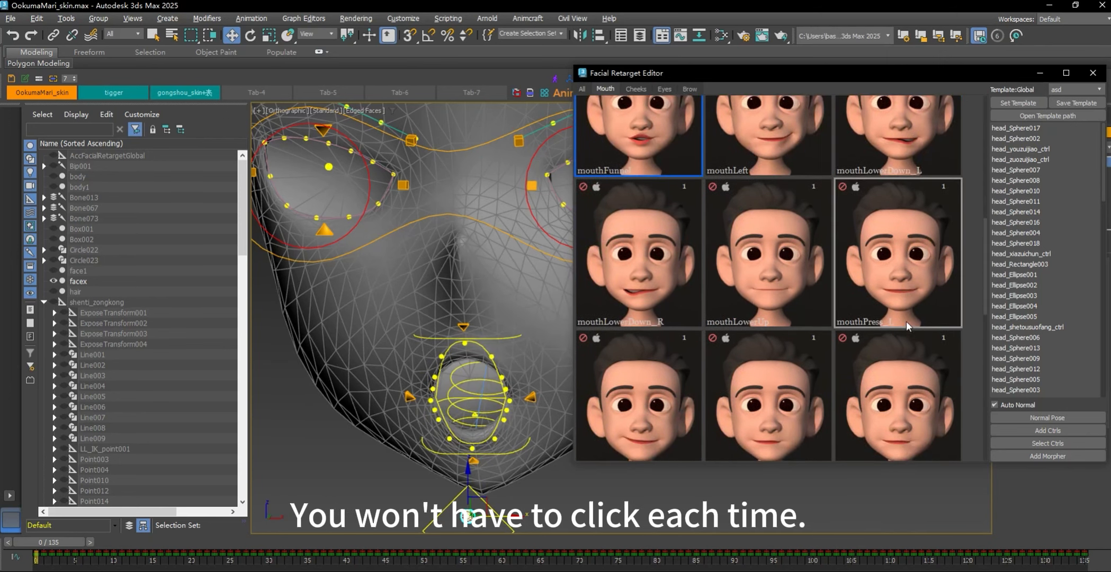
pyautogui.click(903, 316)
pyautogui.click(877, 354)
pyautogui.scroll(-6, 825, 361)
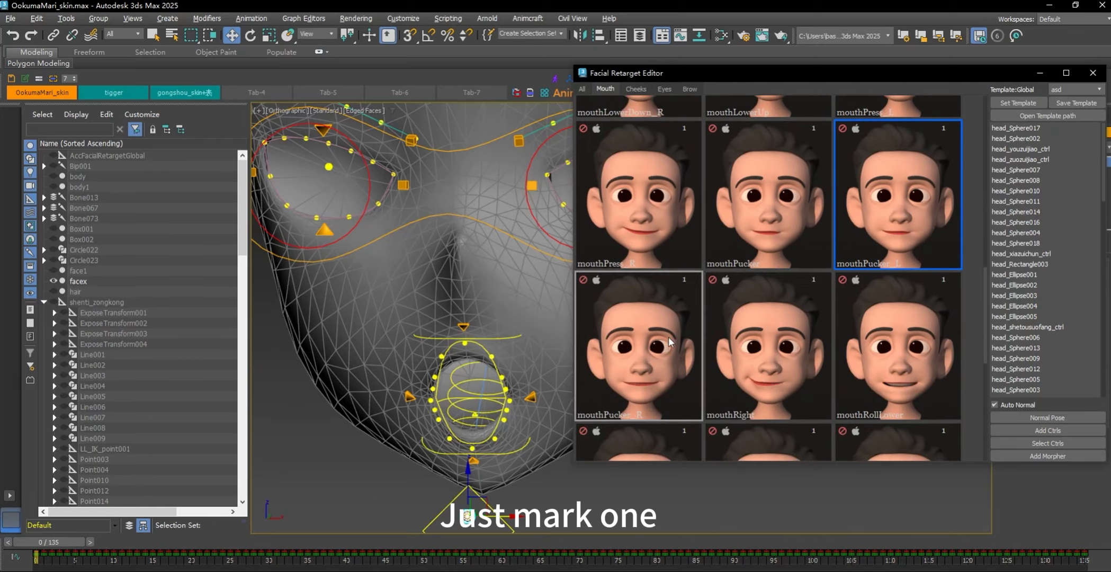
pyautogui.scroll(-6, 819, 353)
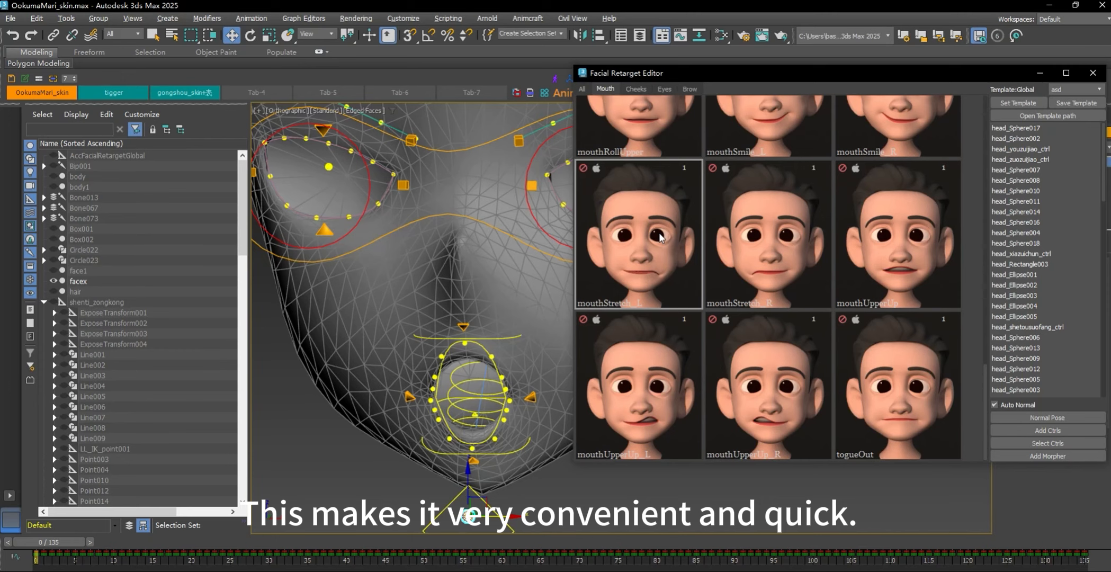
pyautogui.click(665, 89)
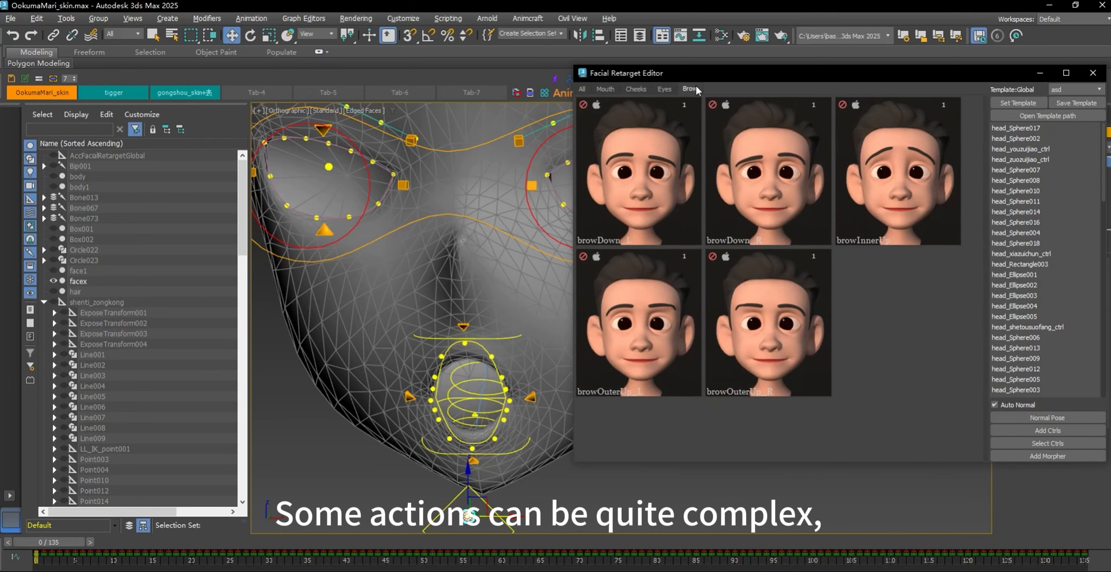
pyautogui.click(608, 90)
pyautogui.scroll(12, 777, 265)
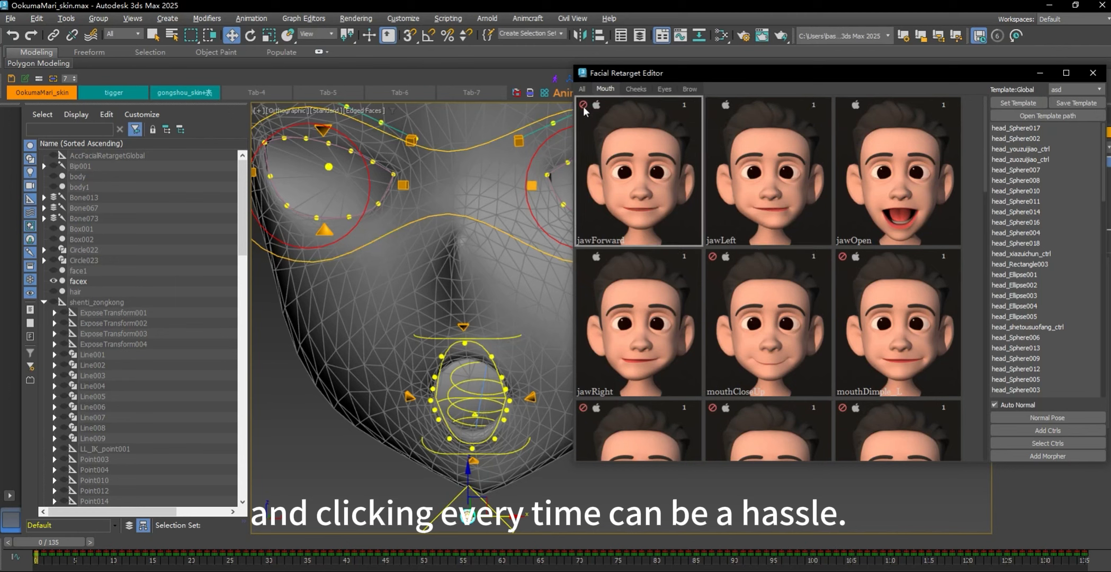
# Step: Delete the recorded jawLeft pose and apply the jawOpen pose to the face
pyautogui.rightClick(768, 163)
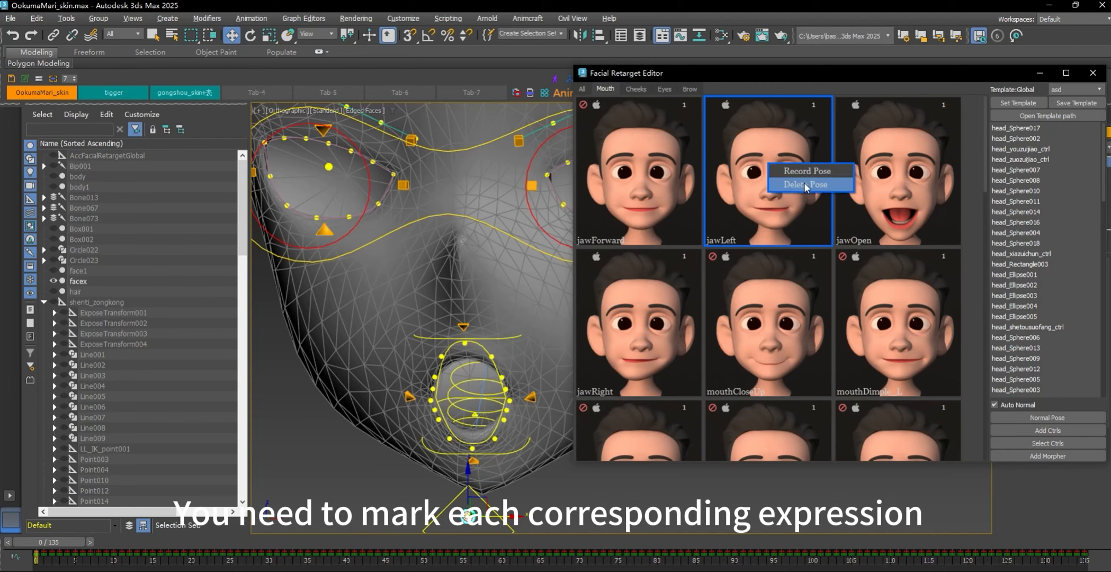
pyautogui.click(816, 171)
pyautogui.click(892, 208)
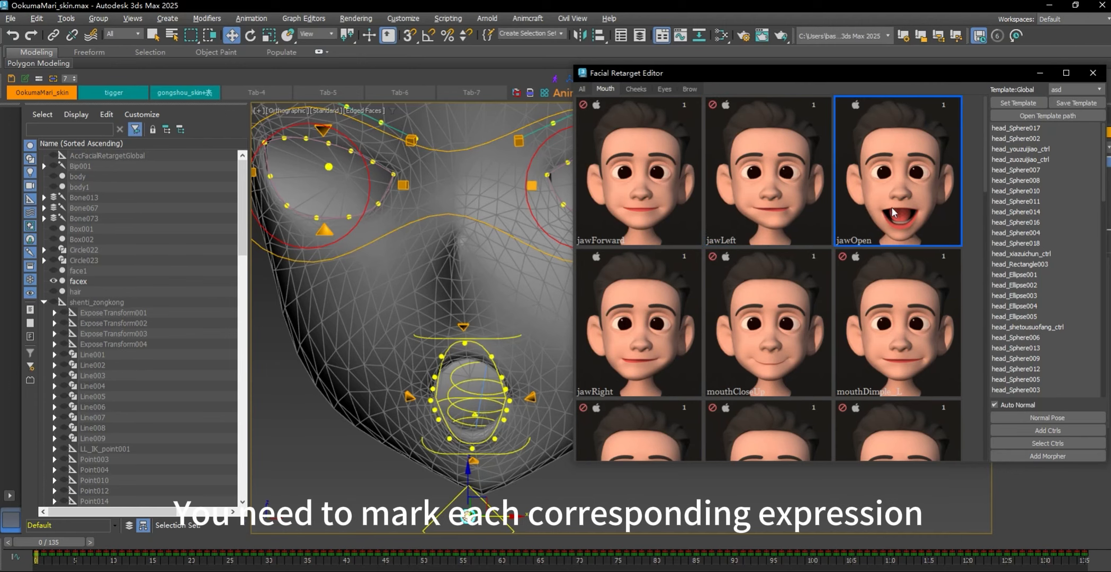
# Step: Compare the recorded jawRight and jawOpen poses on the face, ending on jawOpen
pyautogui.click(638, 317)
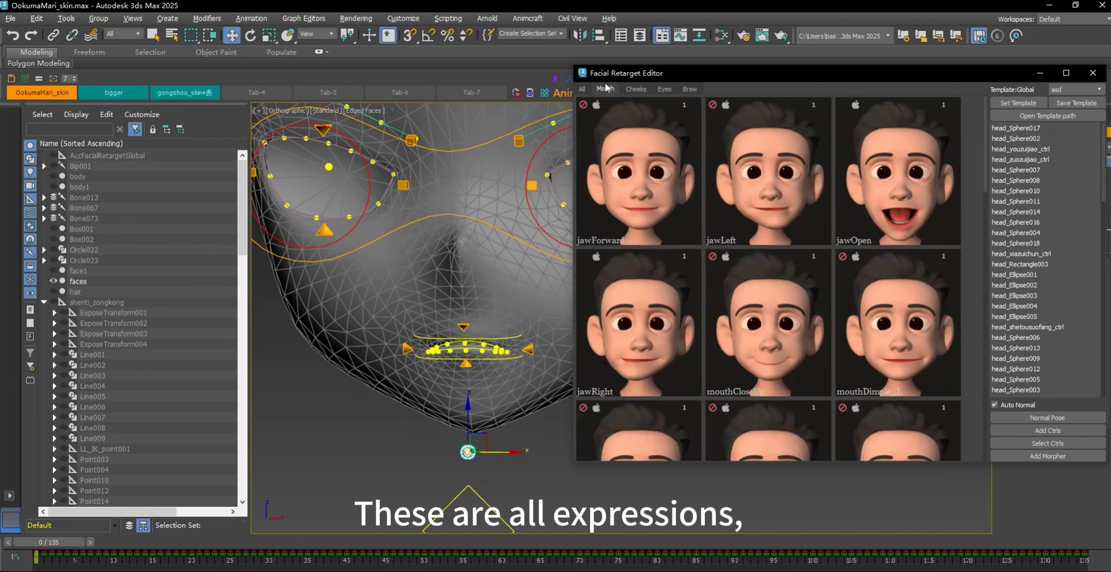
pyautogui.click(880, 211)
pyautogui.click(655, 307)
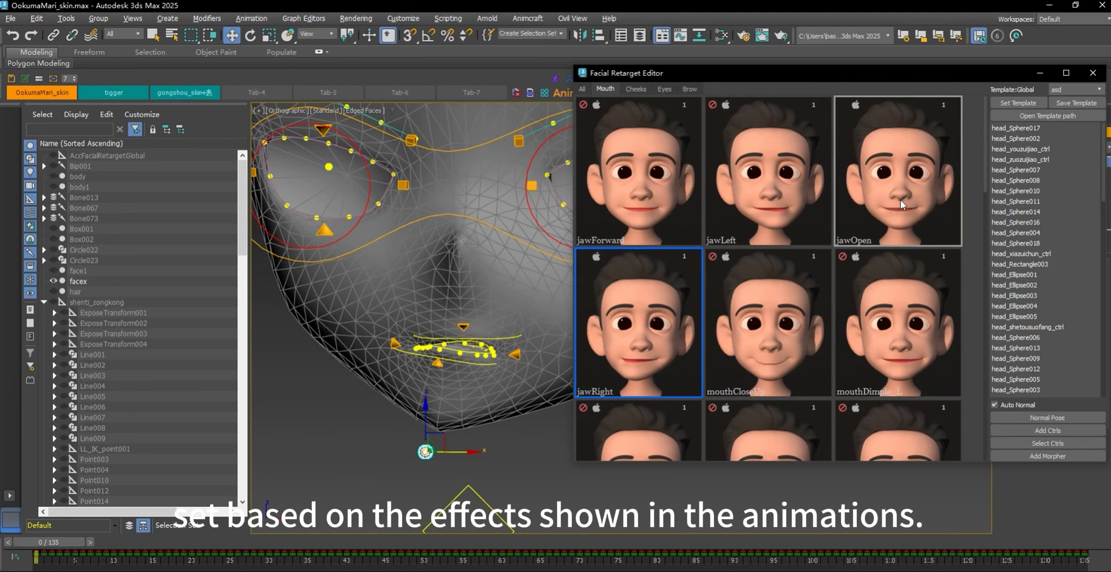
pyautogui.click(899, 201)
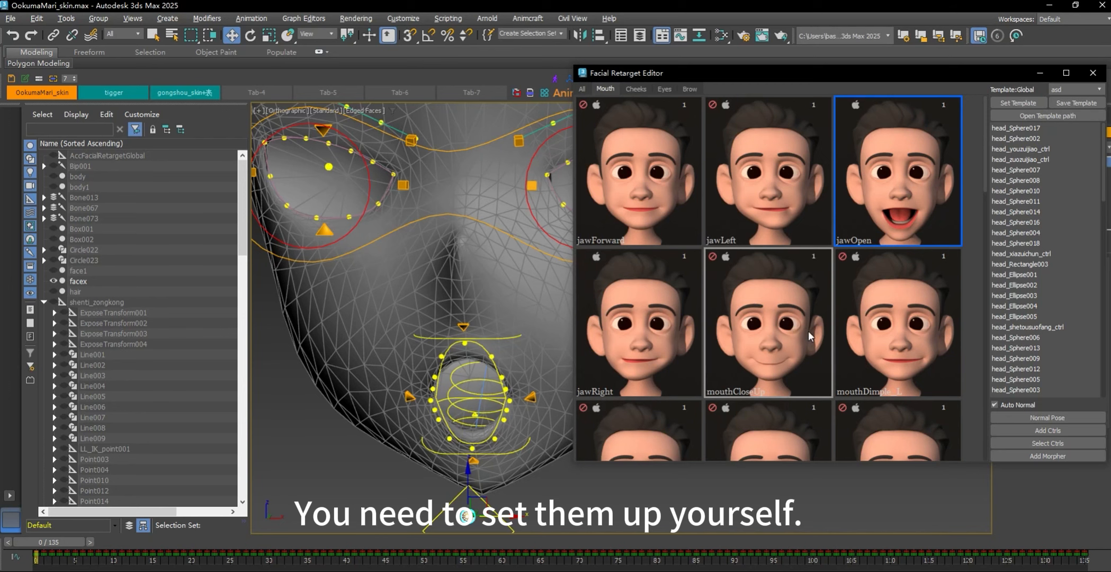
pyautogui.scroll(-1, 769, 220)
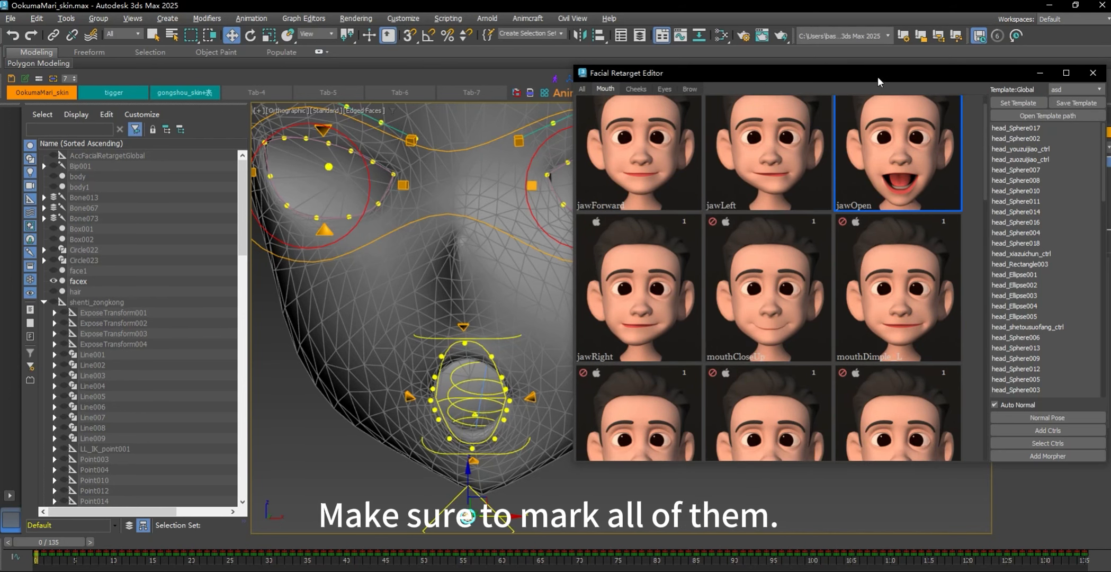
# Step: Move the Facial Retarget Editor aside, check the template list and bring more of the face into view
pyautogui.moveTo(878, 76); pyautogui.dragTo(818, 110)
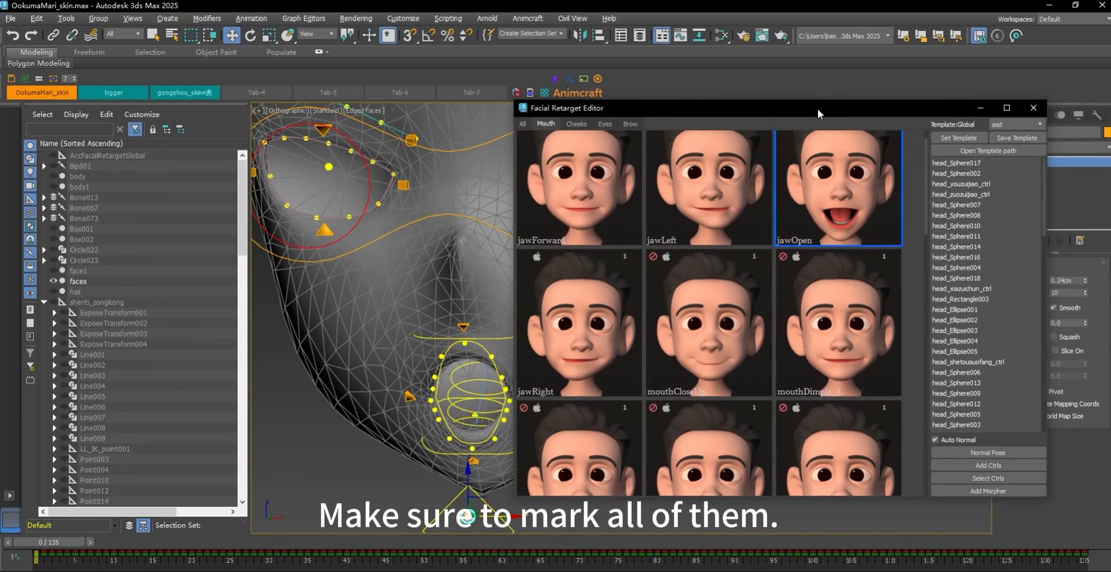
pyautogui.click(1020, 124)
pyautogui.click(1016, 129)
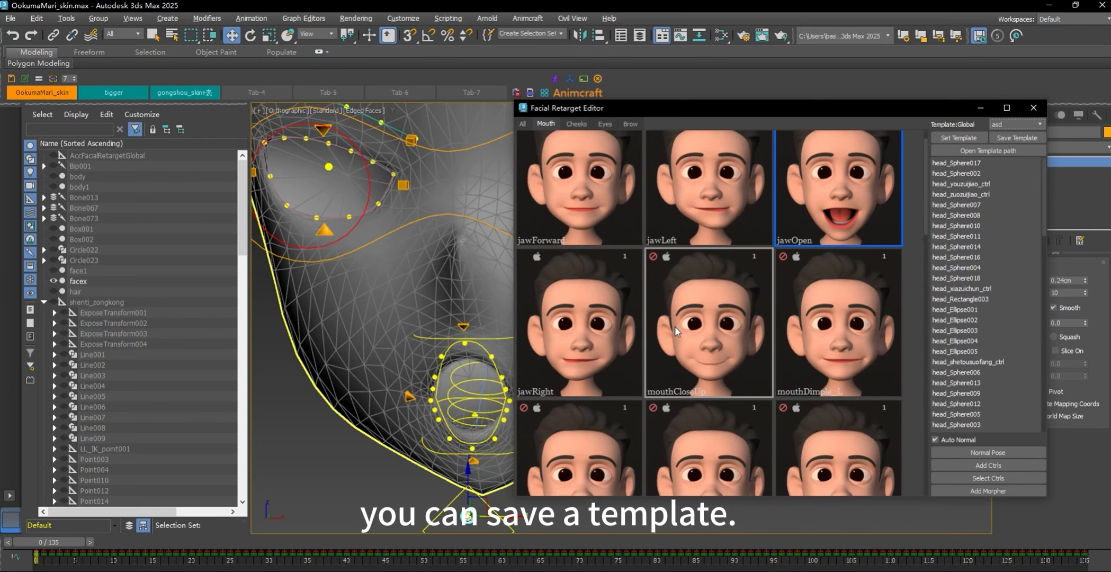
pyautogui.scroll(-2, 473, 354)
pyautogui.moveTo(473, 354); pyautogui.dragTo(406, 373, button='middle')
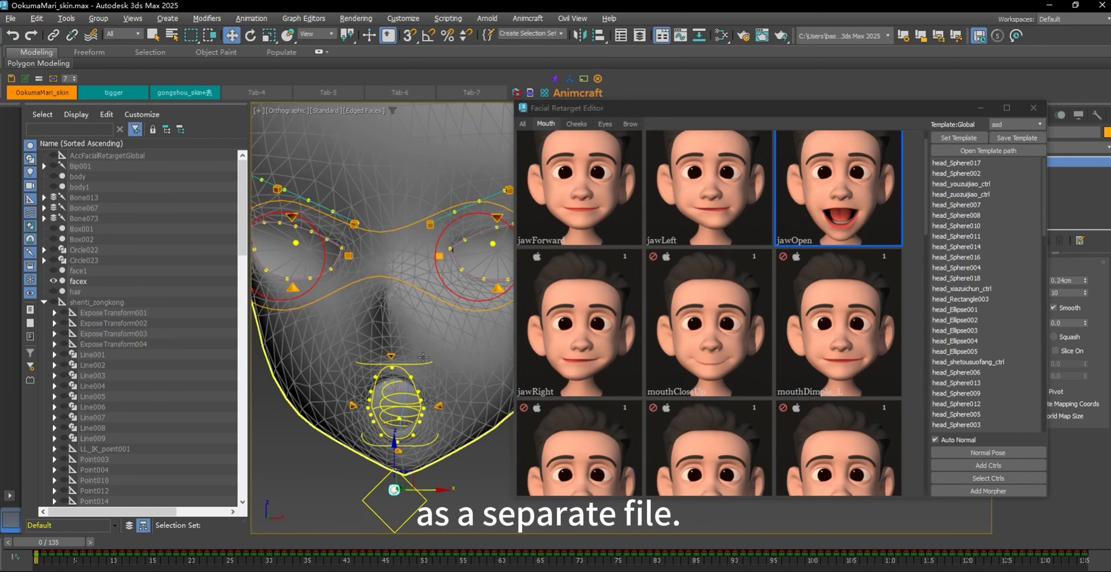
pyautogui.scroll(-2, 461, 369)
pyautogui.moveTo(461, 368); pyautogui.dragTo(455, 380, button='middle')
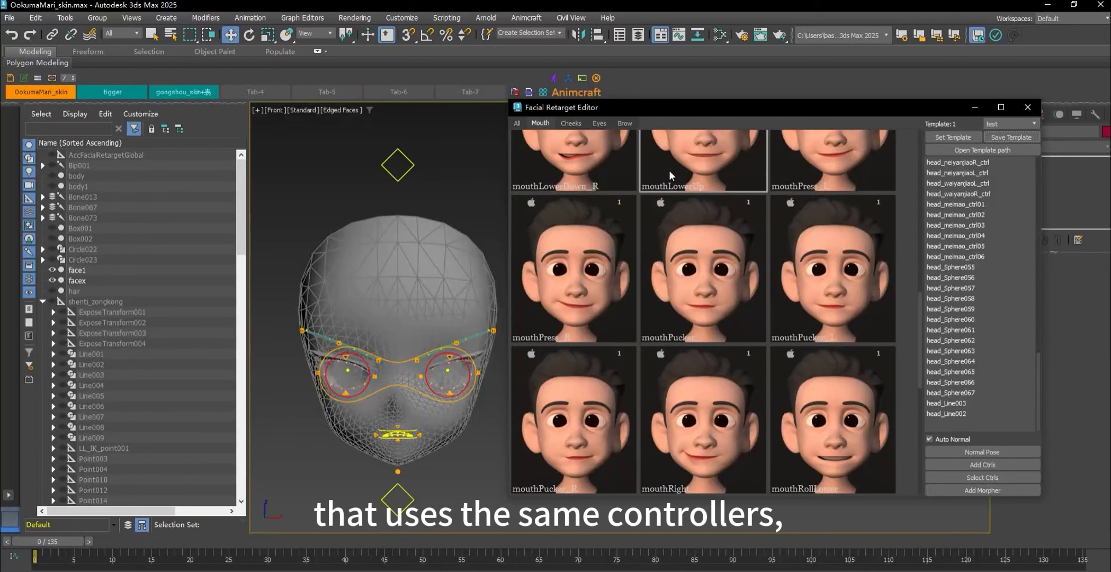
# Step: Choose the asd template, and close and reopen the Facial Retarget Editor
pyautogui.click(1011, 124)
pyautogui.click(1015, 153)
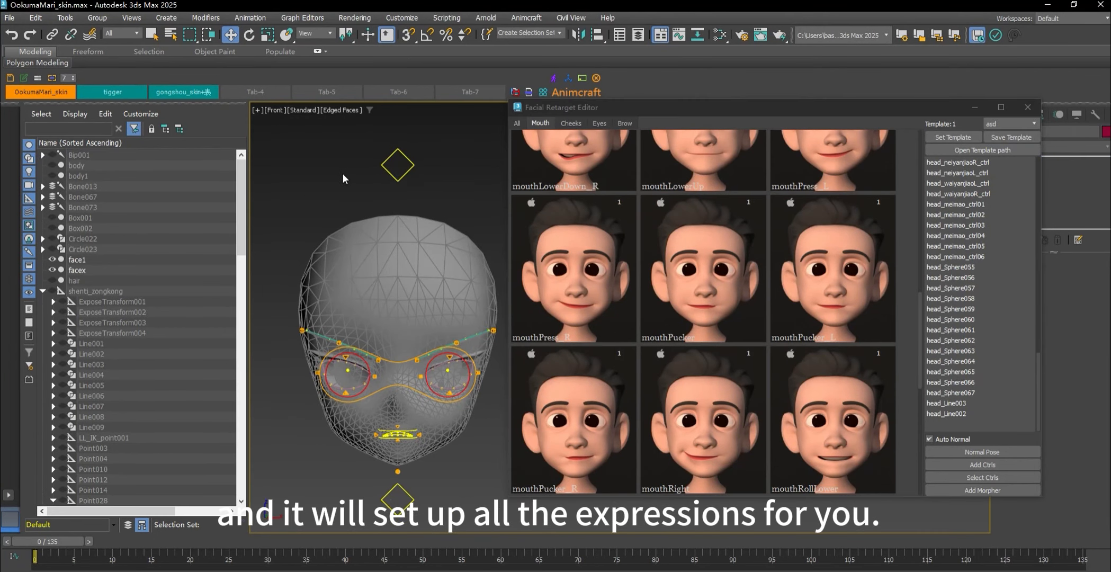
pyautogui.click(1027, 107)
pyautogui.click(526, 18)
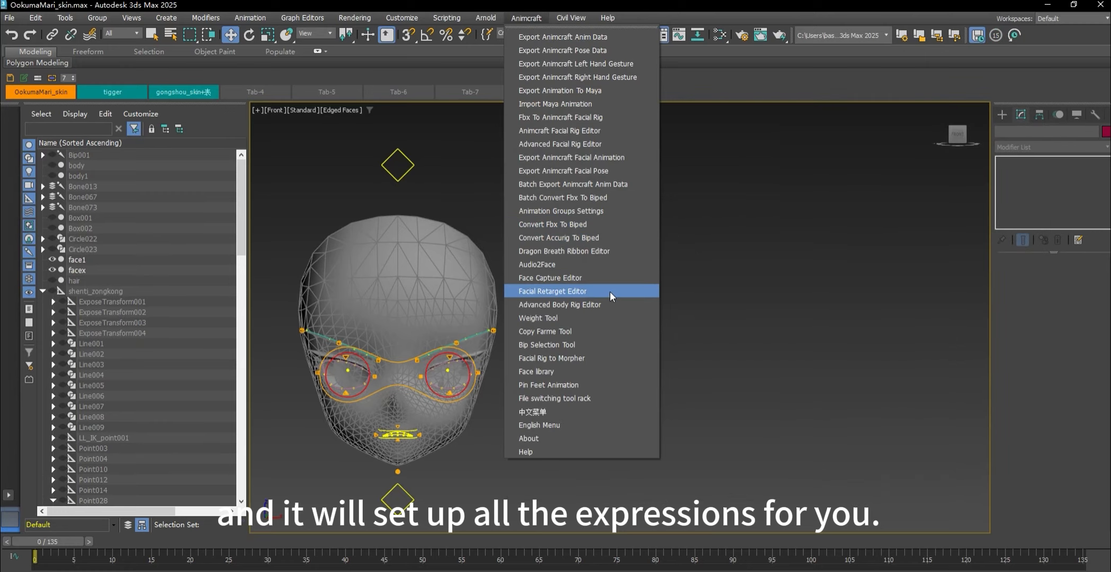
pyautogui.click(584, 292)
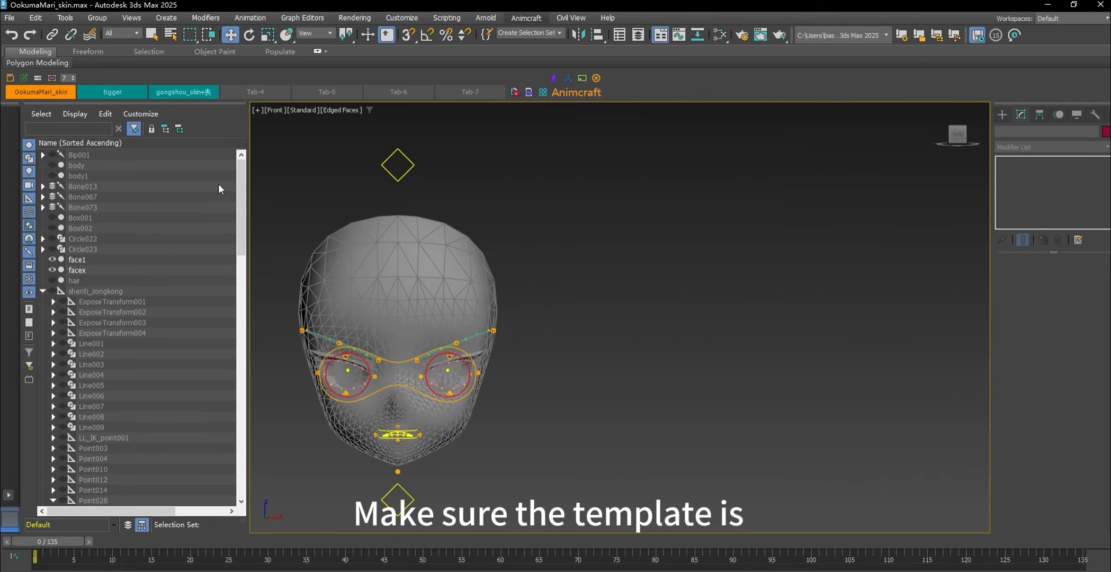
# Step: Check the Cheeks and All categories, and set asd as the template for the character's expressions
pyautogui.click(495, 140)
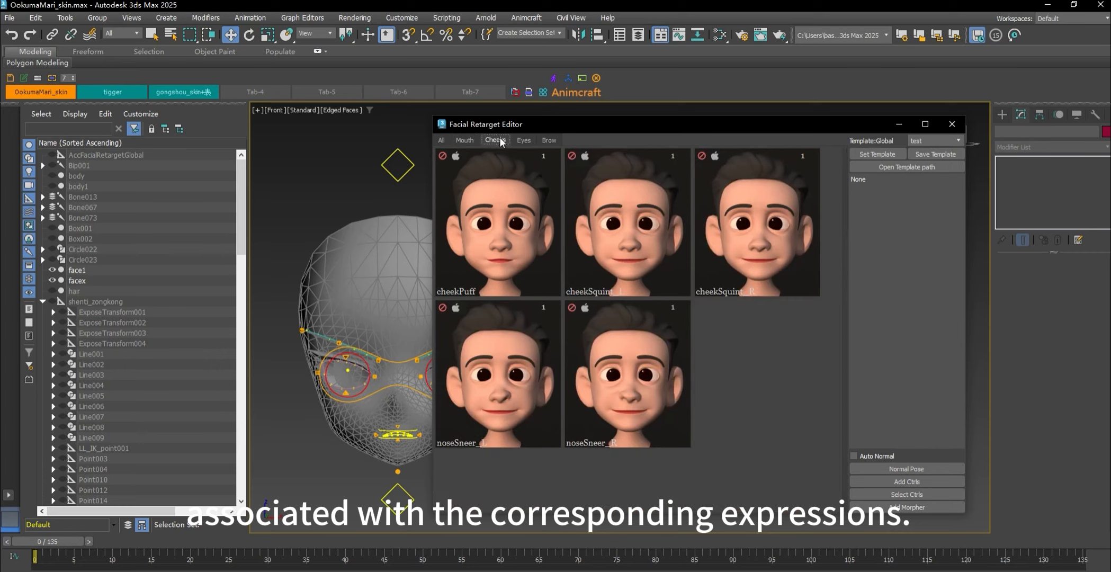
pyautogui.click(445, 138)
pyautogui.moveTo(812, 124); pyautogui.dragTo(863, 117)
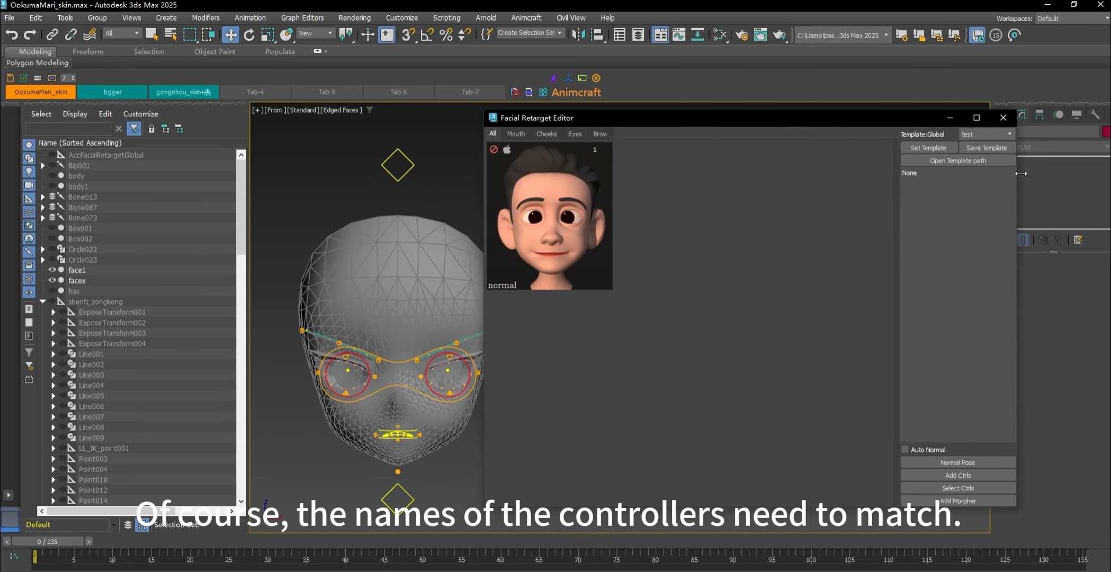
pyautogui.click(987, 134)
pyautogui.click(998, 153)
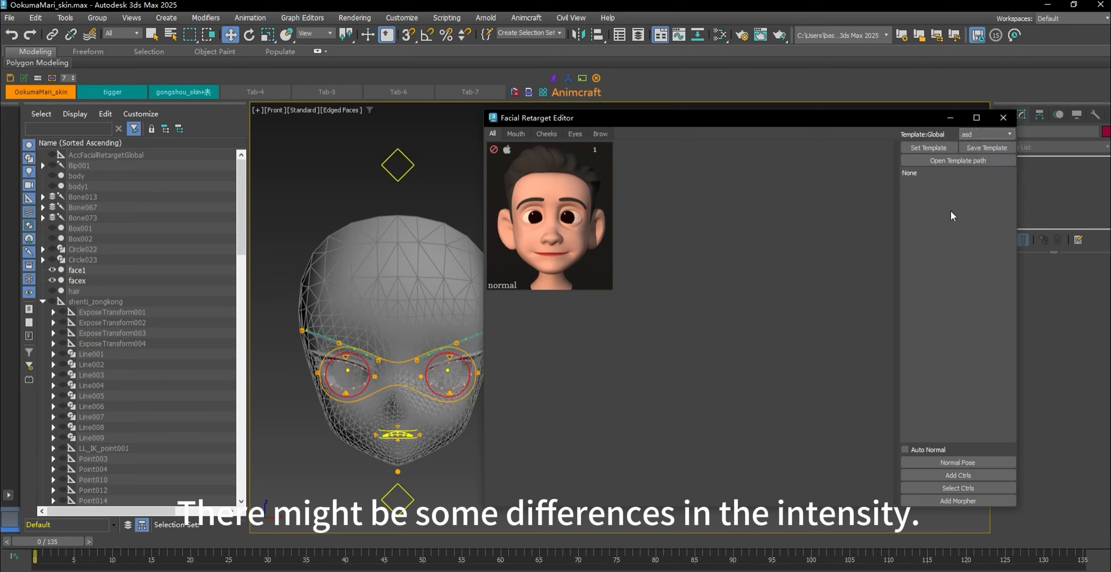
pyautogui.click(930, 149)
pyautogui.click(604, 310)
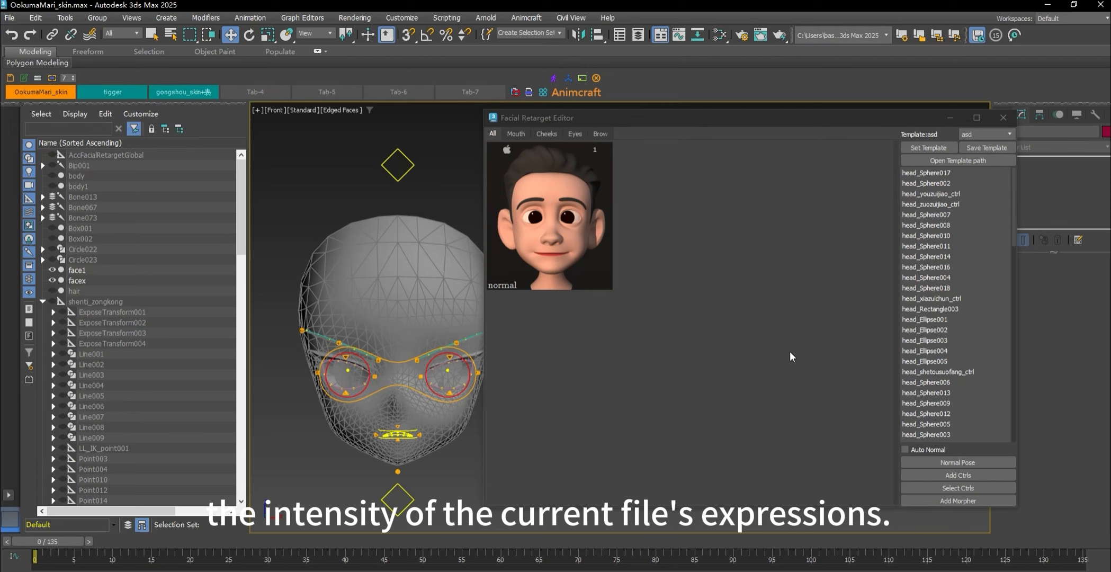
# Step: Check individual controllers from the template's list, including head_Sphere010 and head_Sphere006, and select all registered controllers on the face
pyautogui.click(971, 299)
pyautogui.click(949, 235)
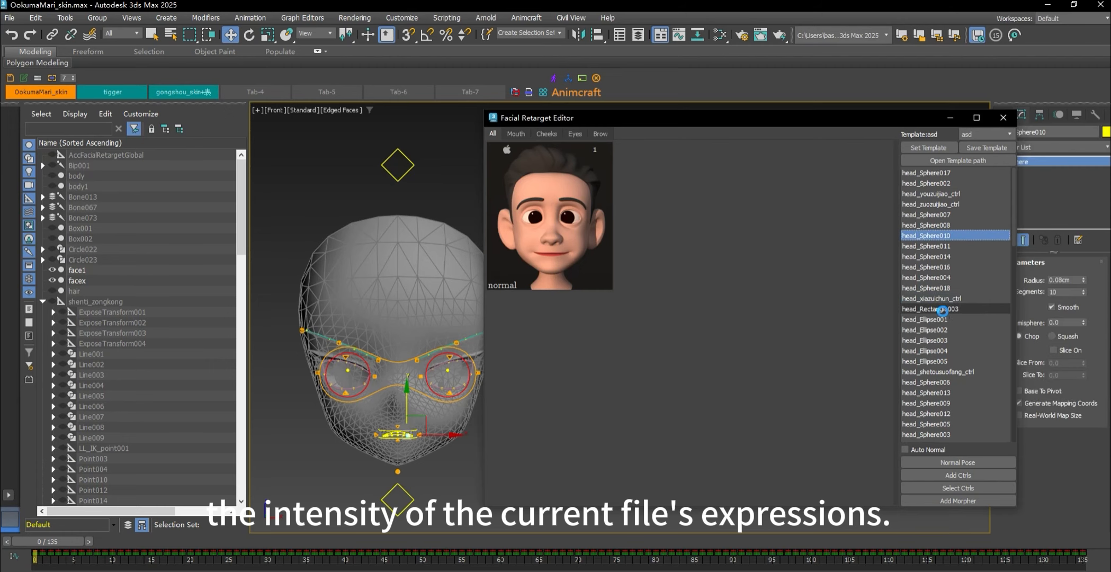
pyautogui.click(933, 382)
pyautogui.click(964, 489)
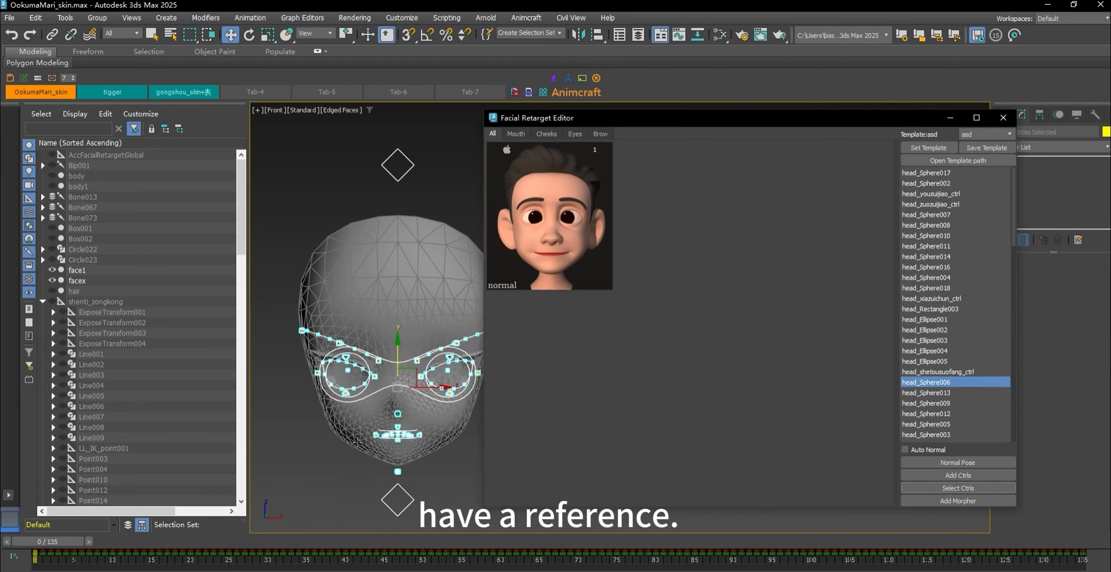
pyautogui.moveTo(372, 450)
pyautogui.keyDown('alt'); pyautogui.mouseDown(button='middle')
pyautogui.moveTo(419, 457)
pyautogui.moveTo(373, 450)
pyautogui.mouseUp(button='middle'); pyautogui.keyUp('alt')
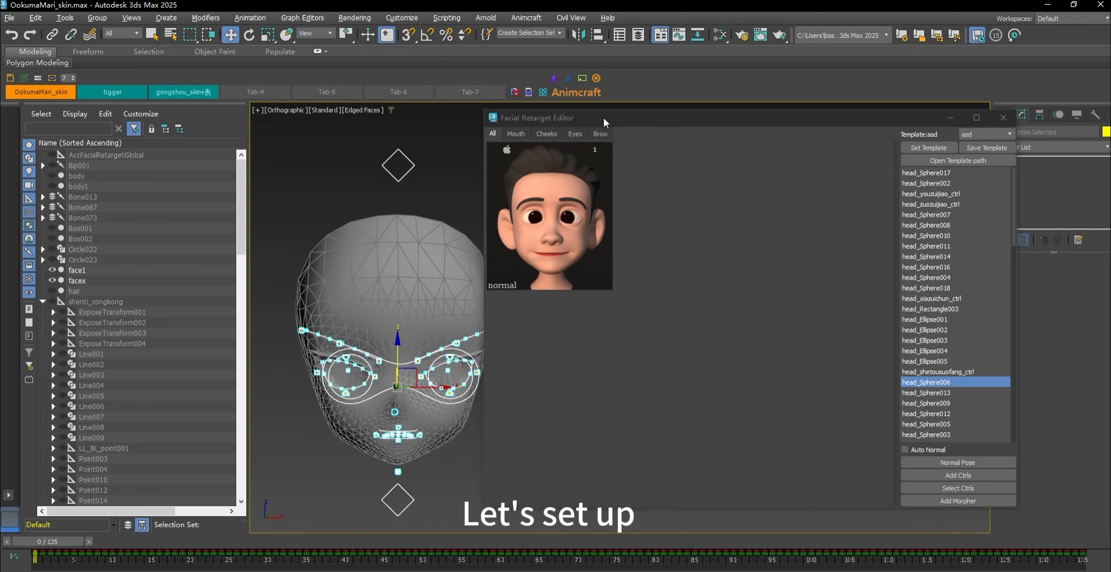
# Step: Move the editor clear of the face and preview the asd template's jaw poses in the Mouth category
pyautogui.moveTo(603, 117); pyautogui.dragTo(679, 141)
pyautogui.click(591, 157)
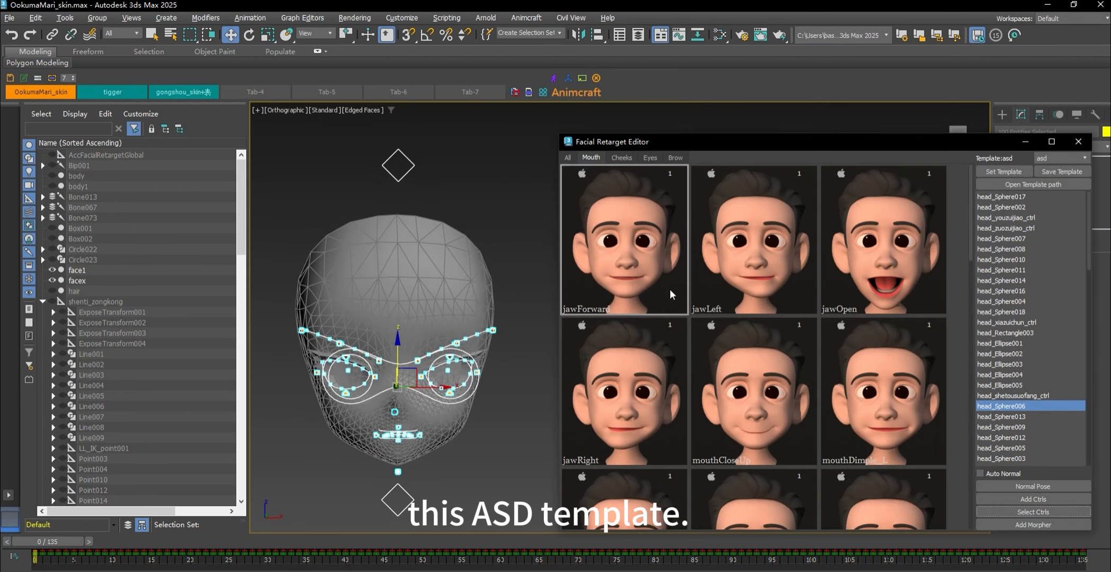
pyautogui.click(833, 277)
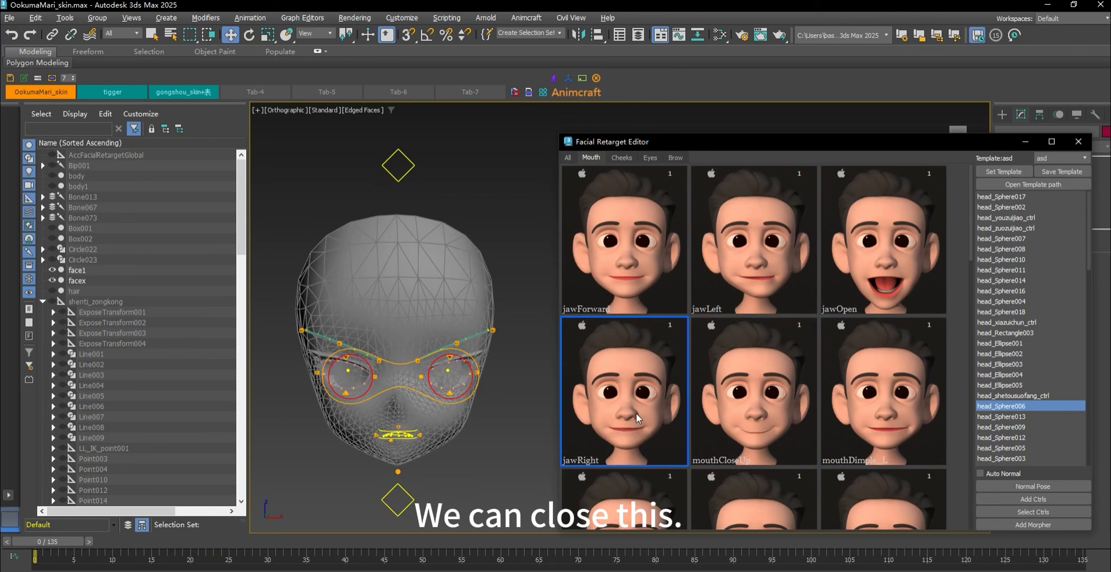
# Step: Preview the asd template's eye expressions on the face one by one, including the blink, look and squint poses
pyautogui.click(650, 158)
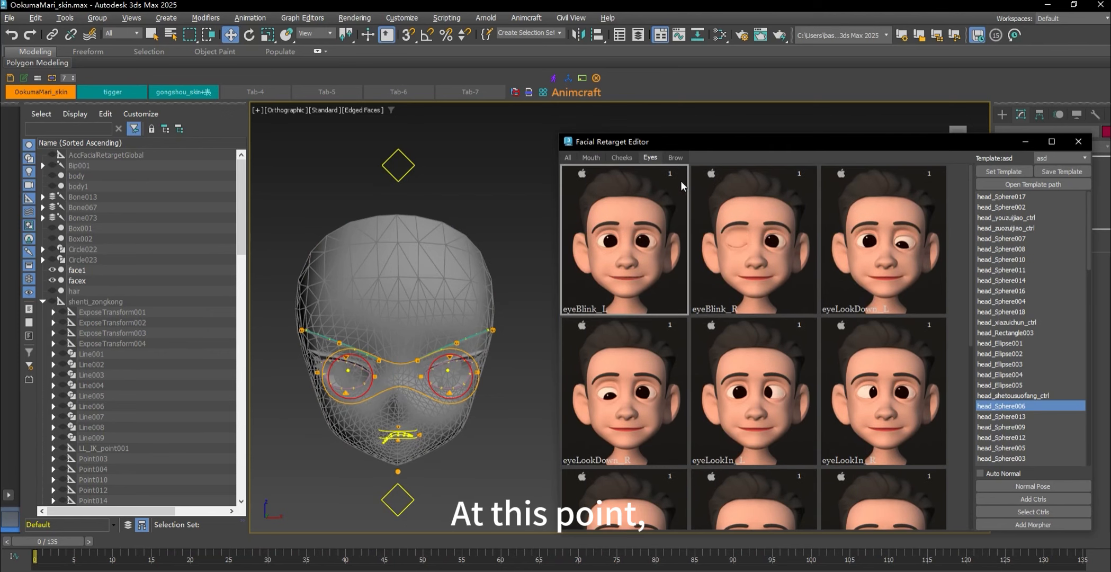
pyautogui.click(753, 249)
pyautogui.click(870, 270)
pyautogui.click(877, 392)
pyautogui.click(758, 397)
pyautogui.click(657, 397)
pyautogui.click(630, 500)
pyautogui.click(755, 504)
pyautogui.click(880, 498)
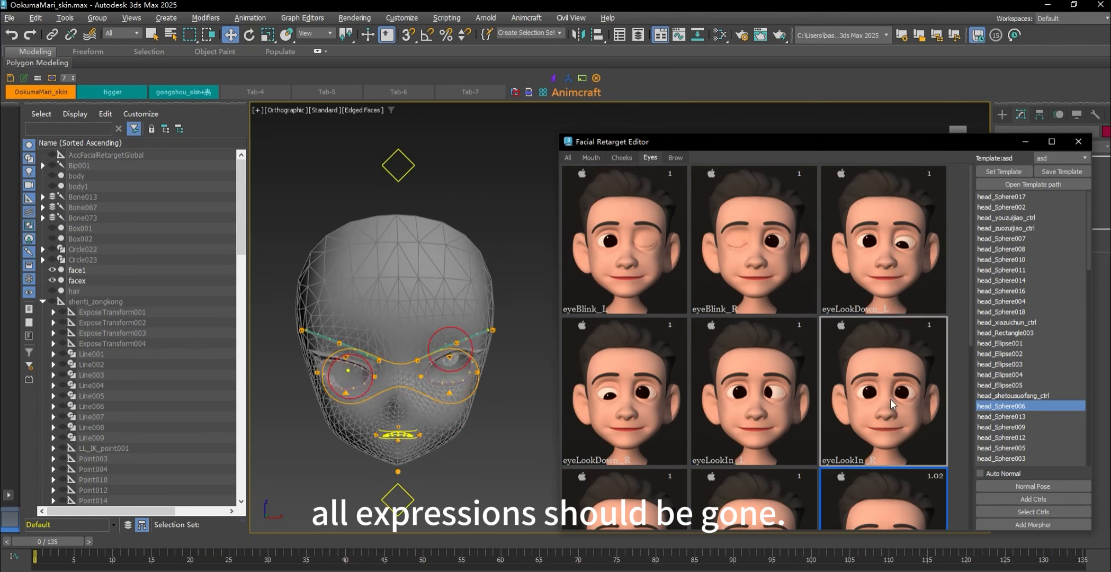
pyautogui.click(890, 394)
pyautogui.click(886, 260)
pyautogui.scroll(-9, 795, 473)
pyautogui.click(861, 410)
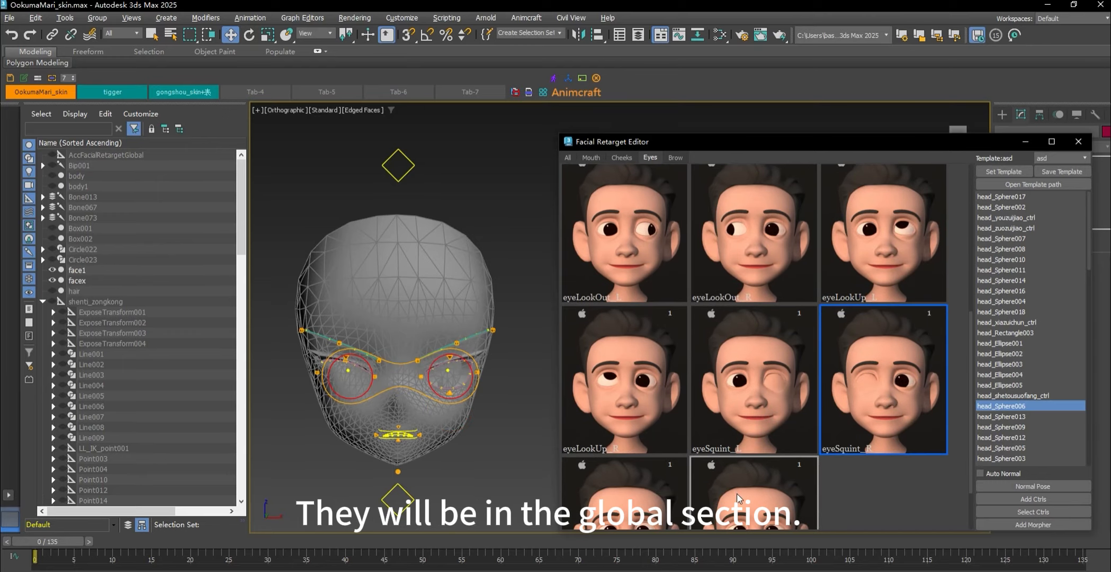
pyautogui.click(738, 498)
pyautogui.click(646, 491)
pyautogui.click(643, 353)
pyautogui.click(704, 356)
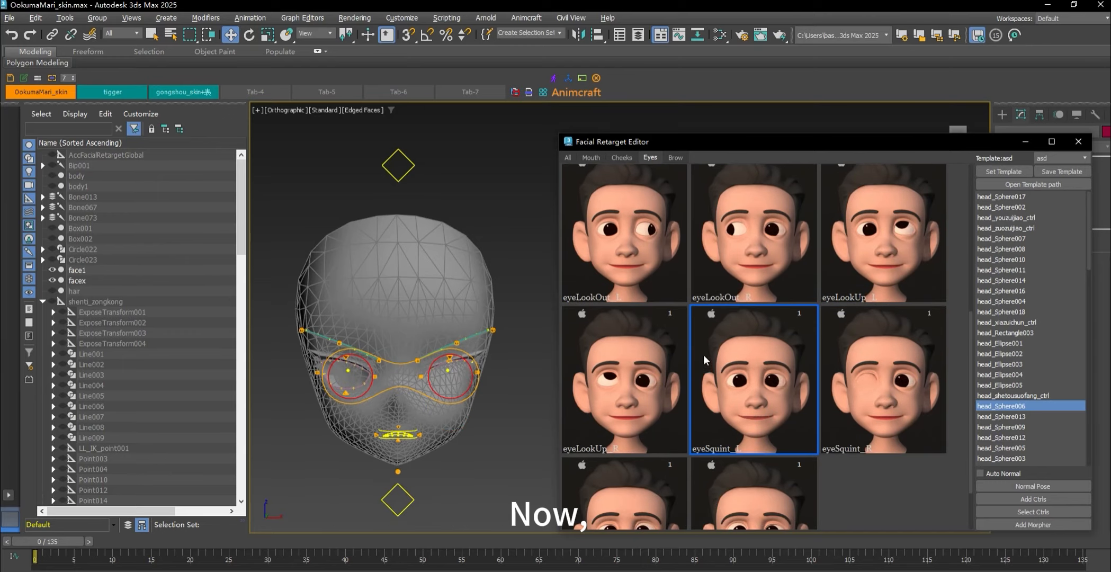
# Step: Preview the template's Cheeks expressions and close the Facial Retarget Editor
pyautogui.click(617, 160)
pyautogui.click(682, 232)
pyautogui.click(1017, 140)
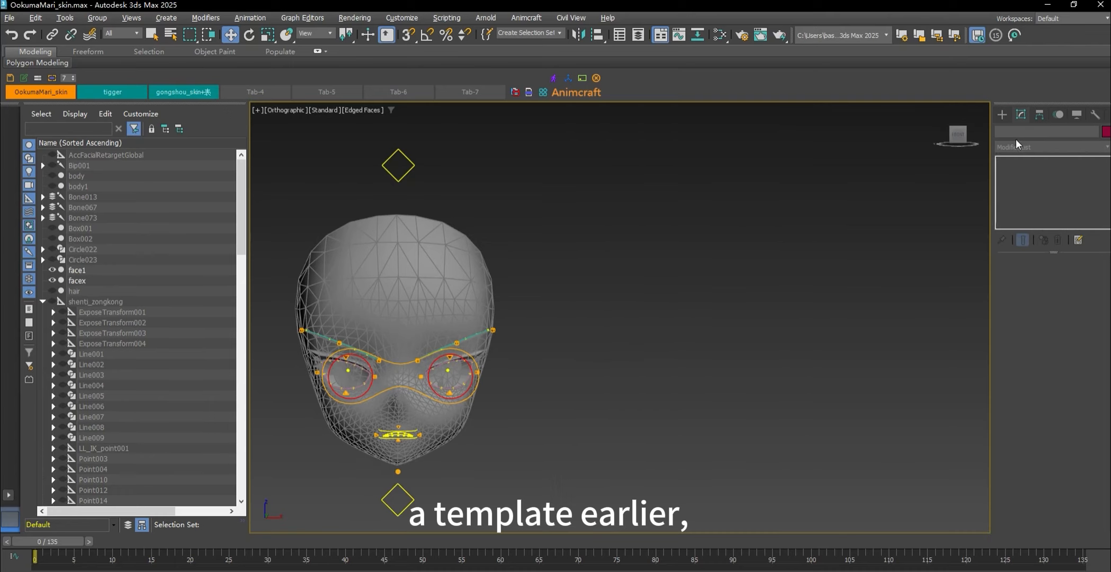
# Step: Compare the modifiers on the facex and face1 meshes and delete the existing Morpher modifier from face1
pyautogui.click(93, 279)
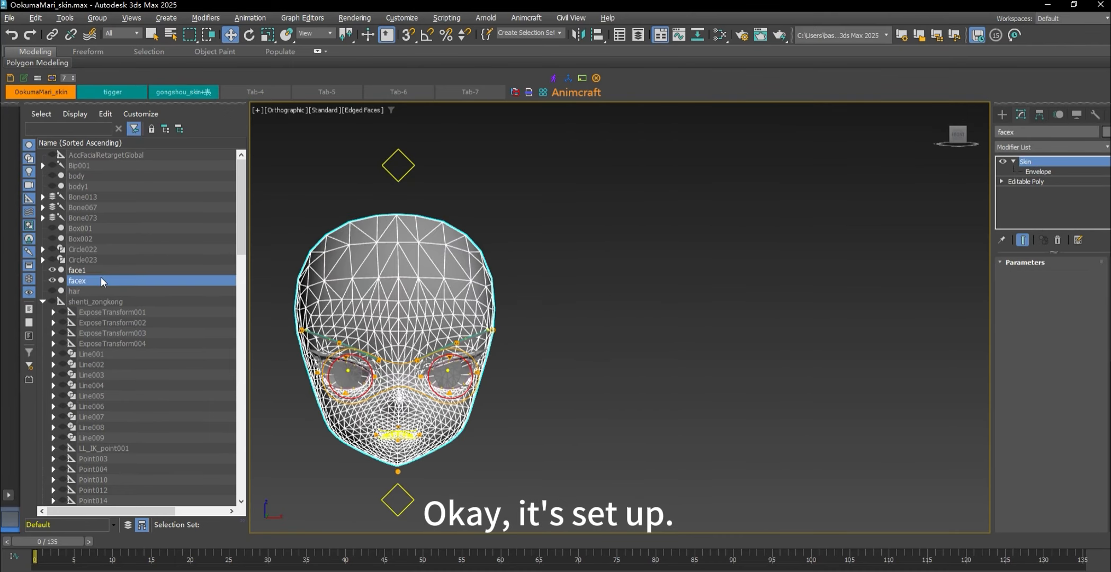
pyautogui.click(111, 271)
pyautogui.rightClick(1055, 162)
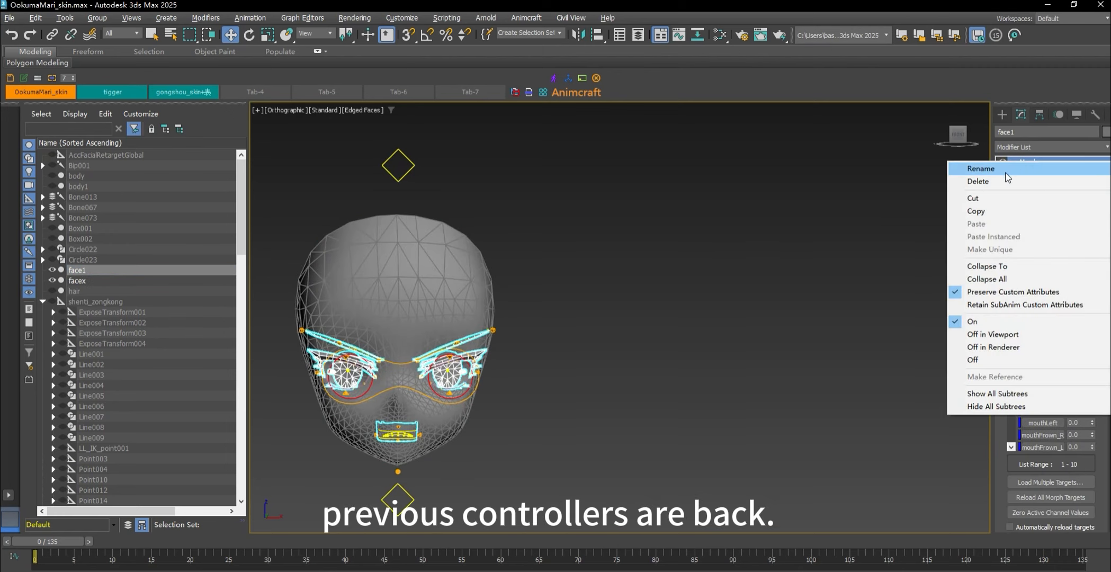
pyautogui.click(791, 211)
# Step: Select both facex and face1 and add a morpher of the template's expressions through the Facial Retarget Editor
pyautogui.click(102, 278)
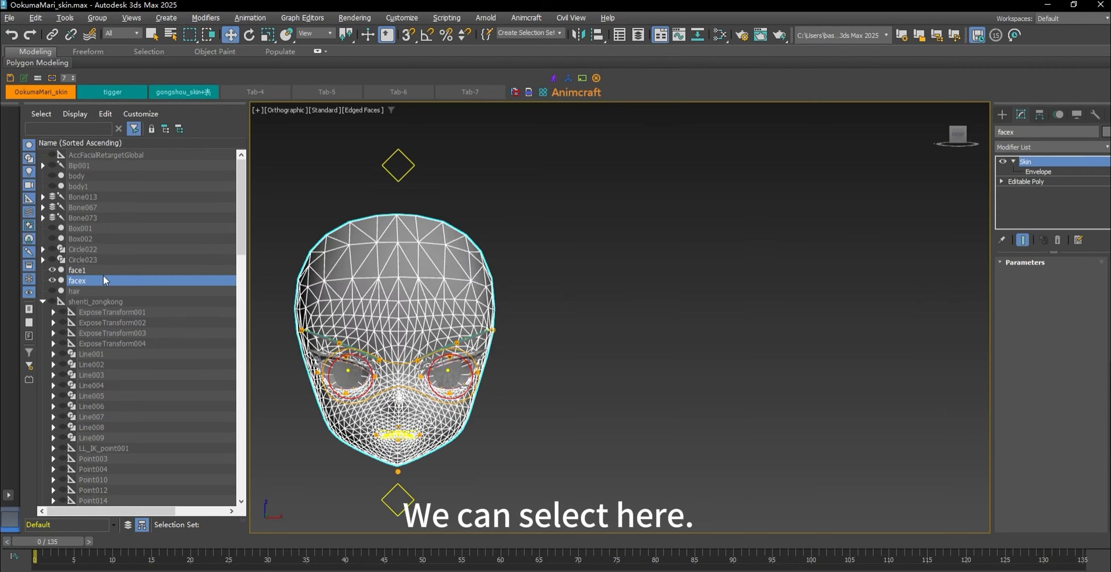
pyautogui.keyDown('ctrl'); pyautogui.click(104, 273); pyautogui.keyUp('ctrl')
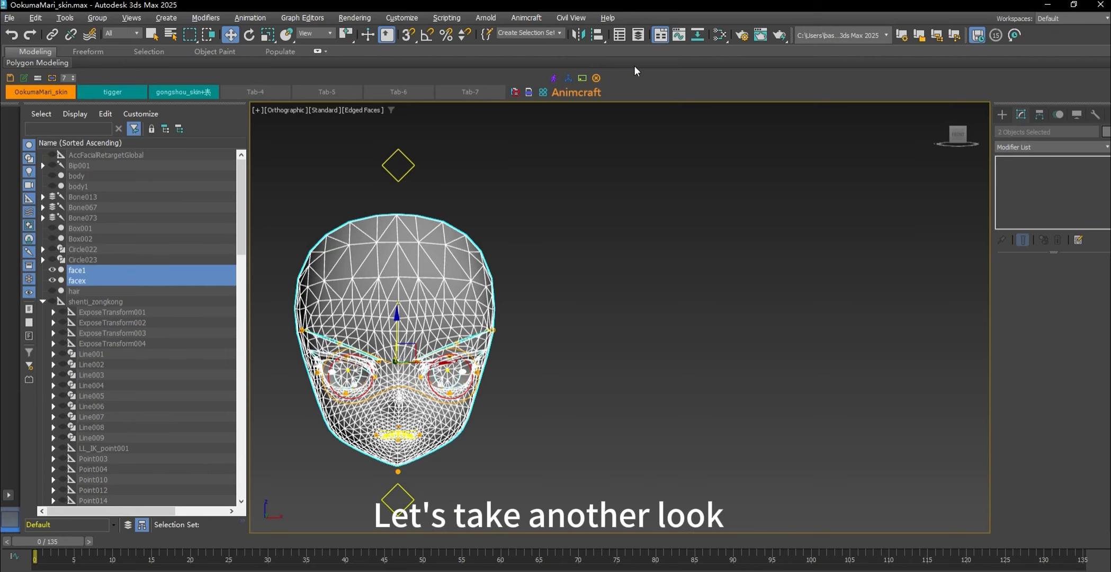
pyautogui.click(526, 18)
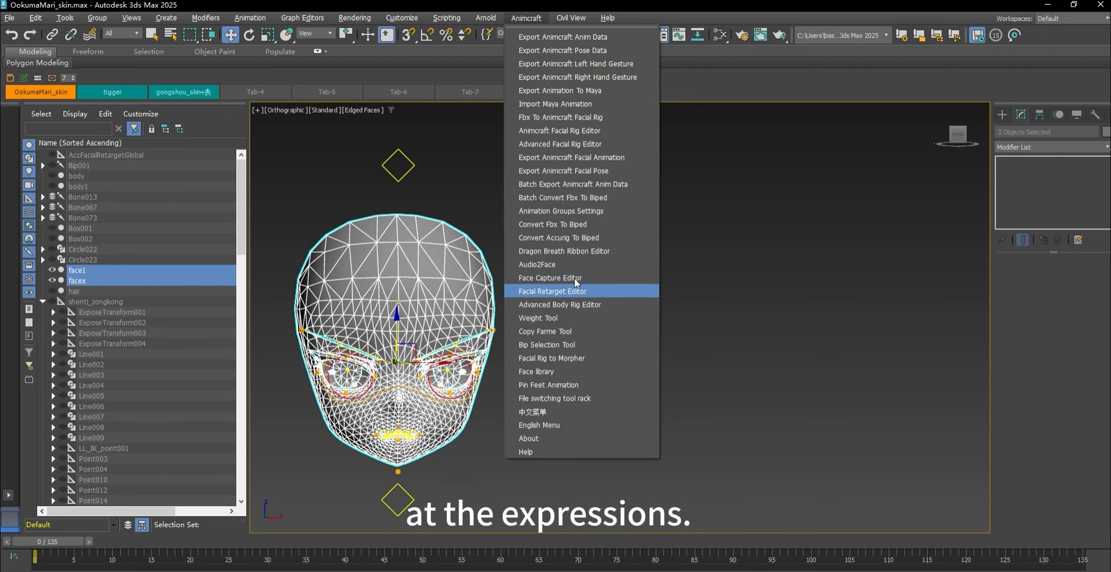
pyautogui.click(601, 289)
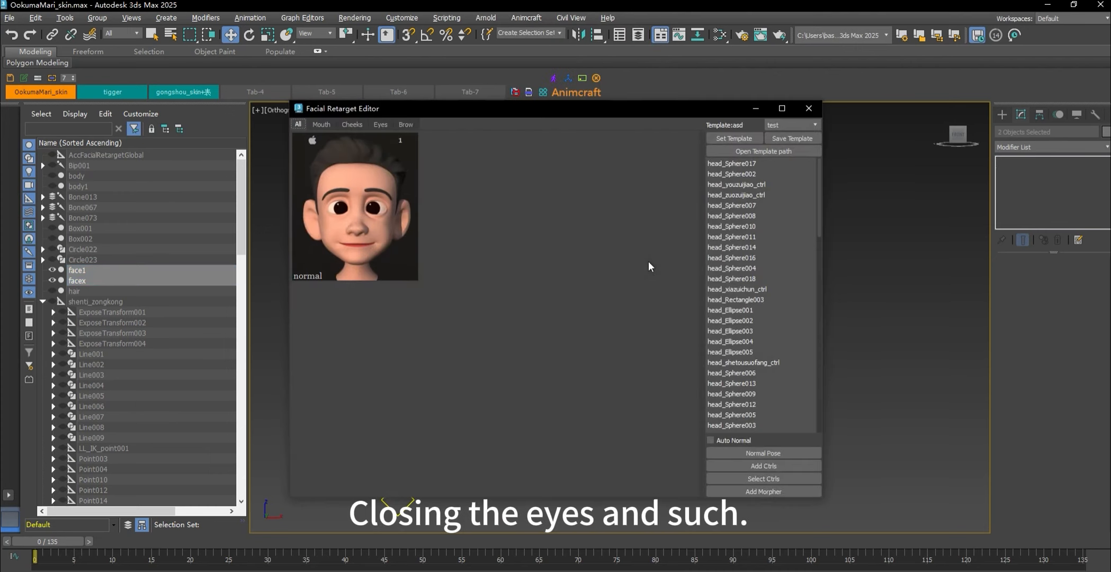
pyautogui.moveTo(527, 111); pyautogui.dragTo(611, 106)
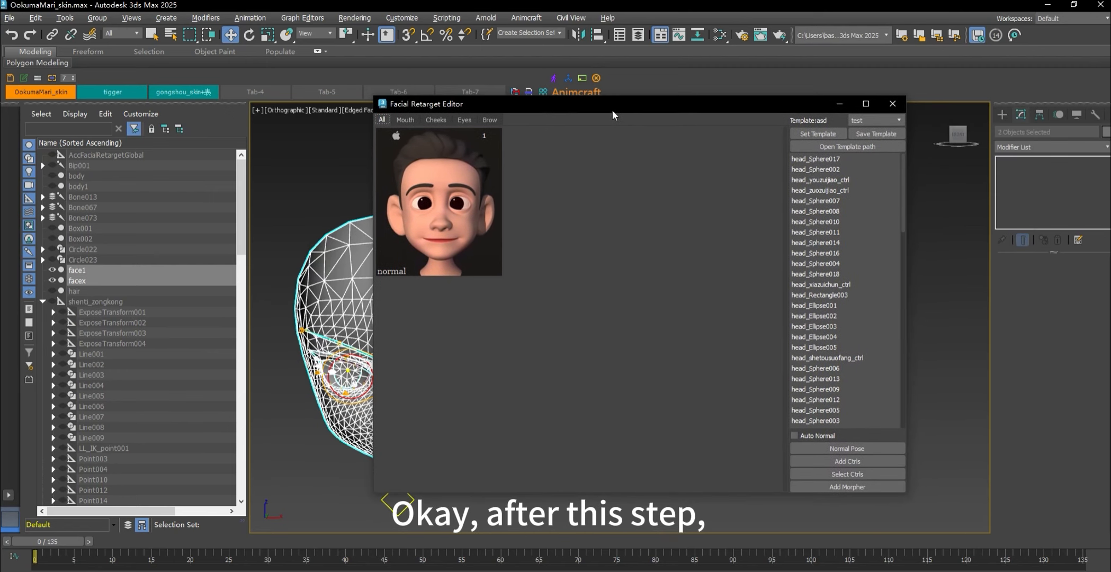
pyautogui.click(843, 487)
pyautogui.click(540, 308)
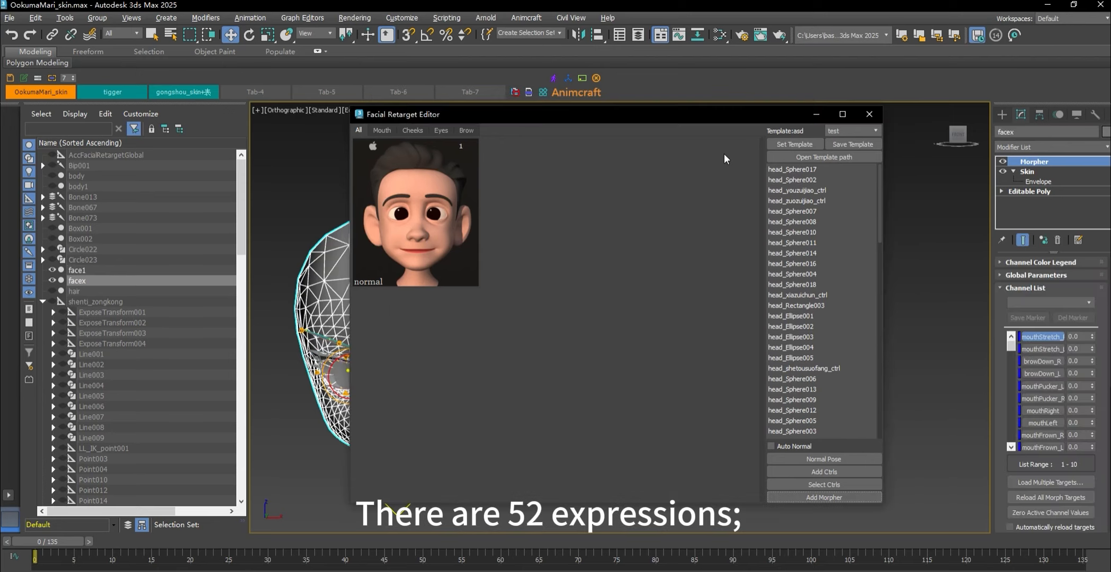
# Step: Minimize the Facial Retarget Editor and check the Morpher channels on facex against the face
pyautogui.moveTo(745, 115); pyautogui.dragTo(622, 178)
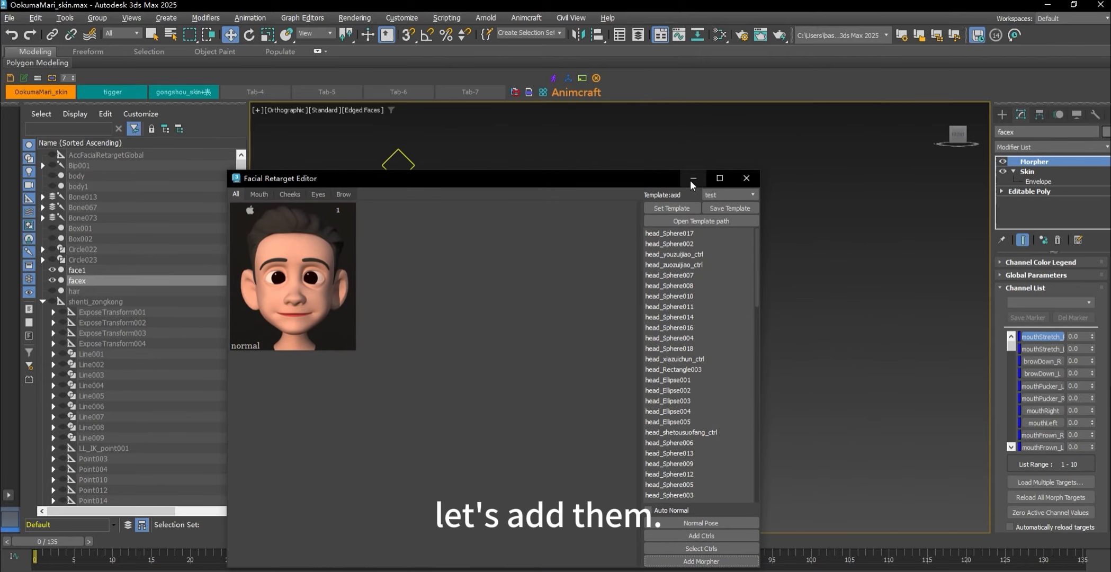
pyautogui.click(693, 178)
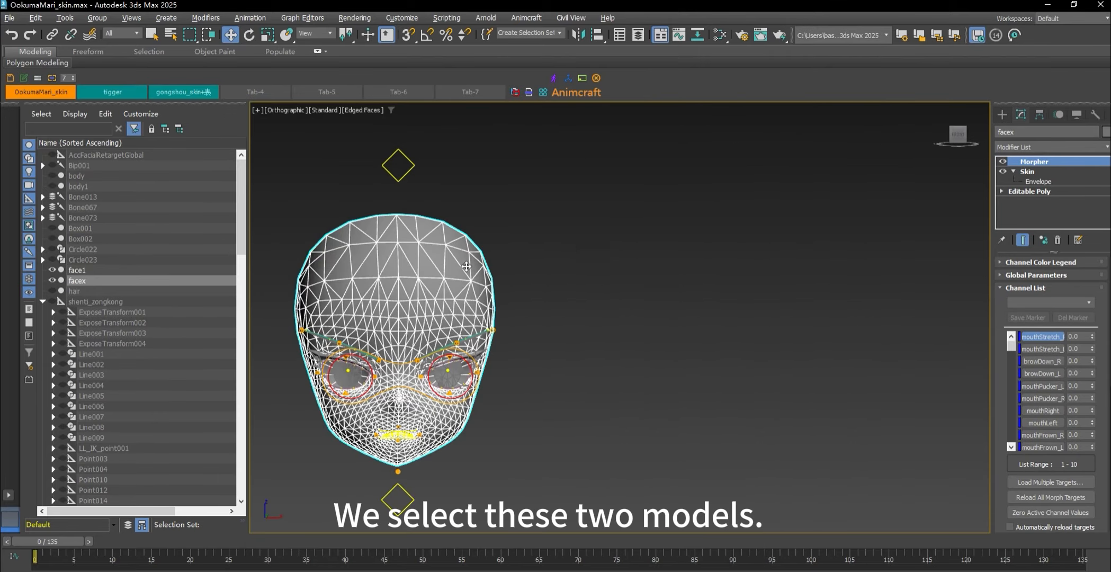
pyautogui.click(660, 393)
pyautogui.click(450, 416)
pyautogui.scroll(2, 537, 444)
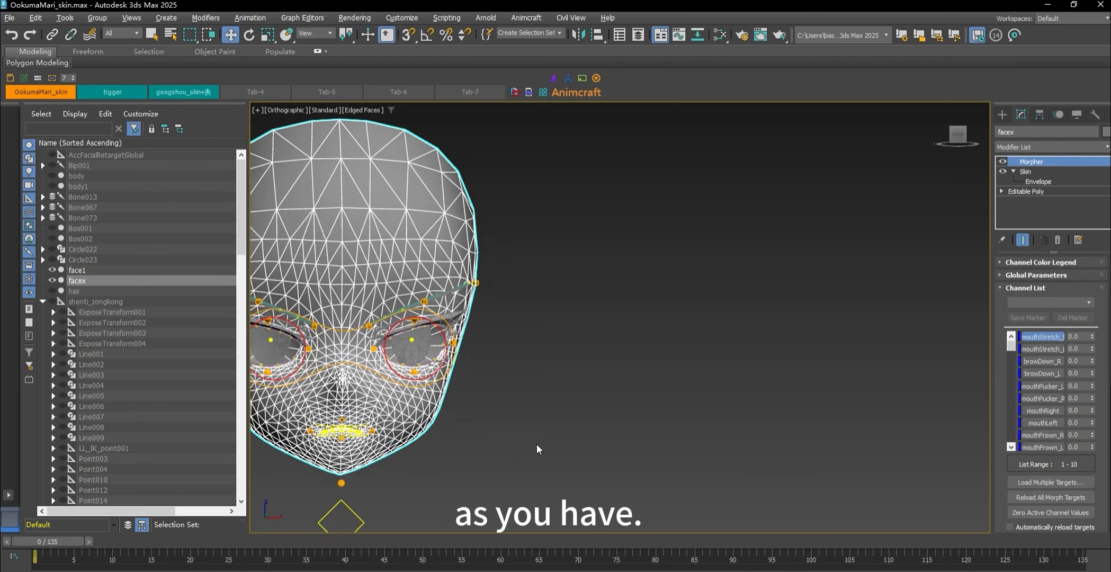
pyautogui.moveTo(536, 450); pyautogui.dragTo(652, 436, button='middle')
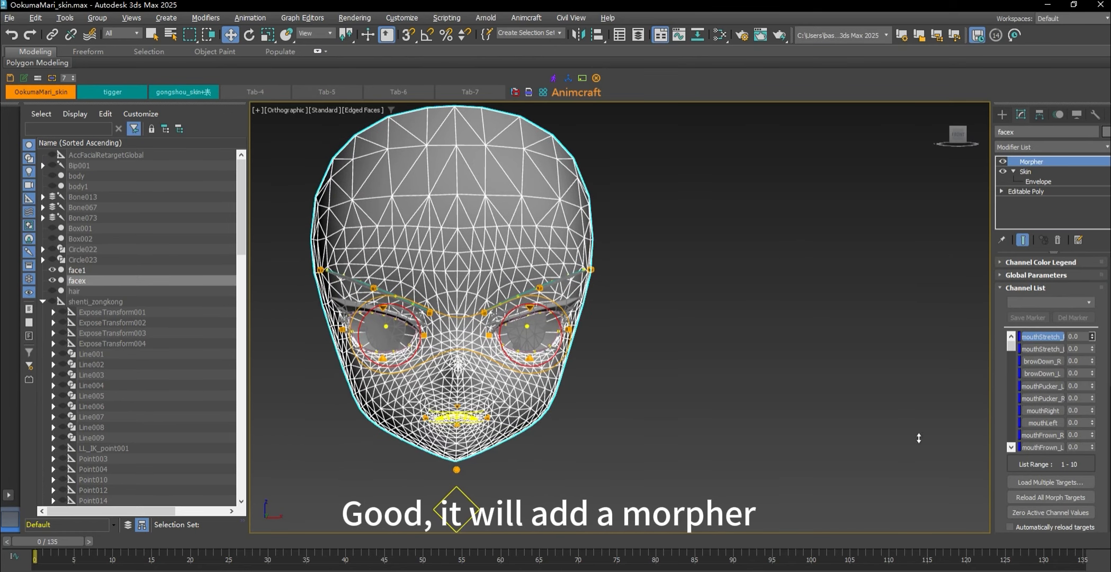
pyautogui.click(660, 398)
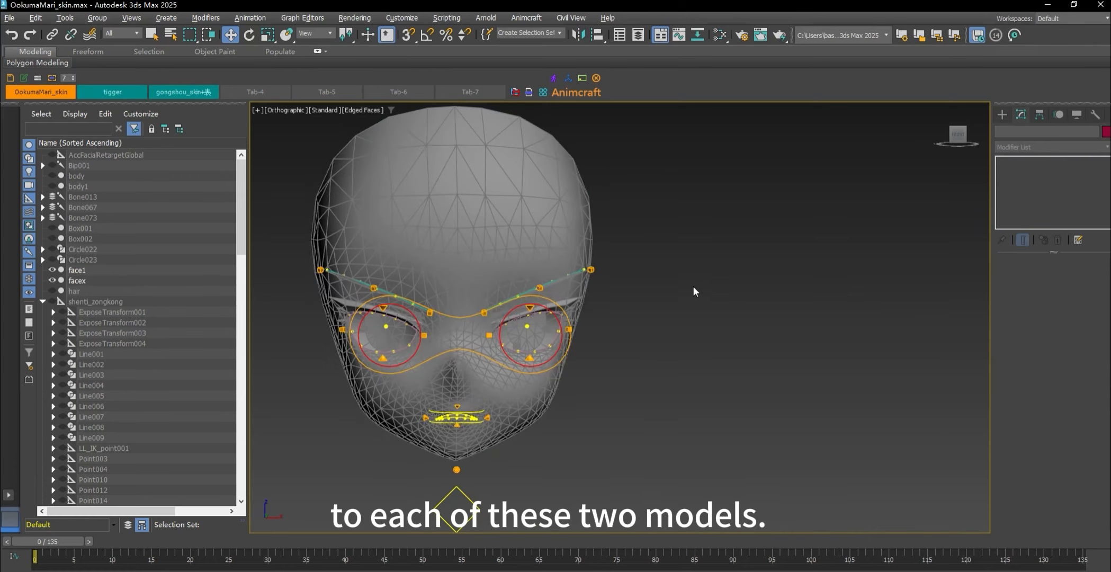
pyautogui.moveTo(694, 286); pyautogui.dragTo(682, 329, button='middle')
# Step: Open the Face Capture Editor, start its server and move the window clear of the face
pyautogui.click(527, 18)
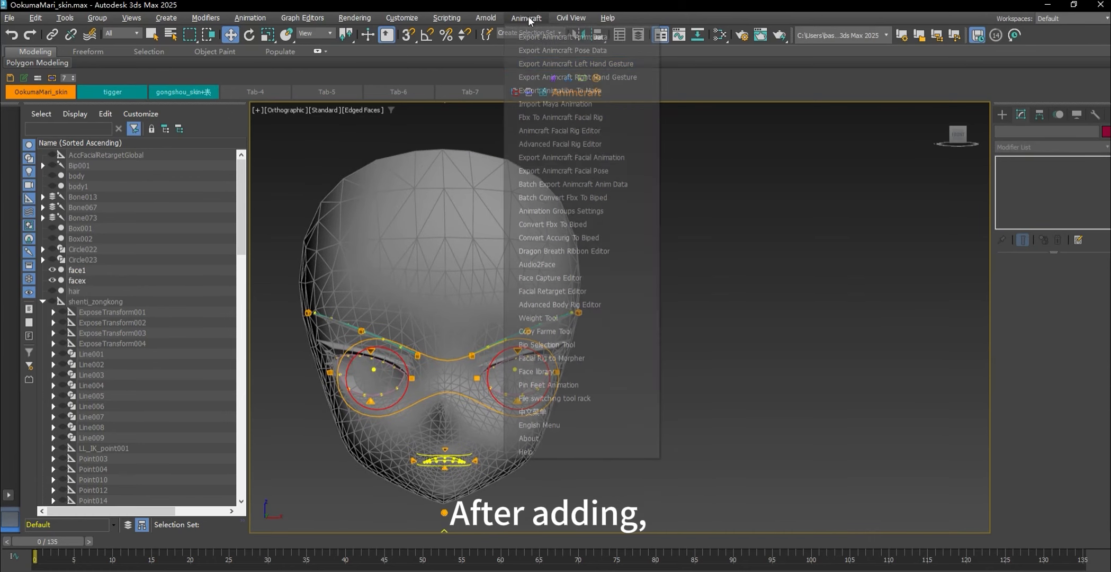
pyautogui.click(591, 279)
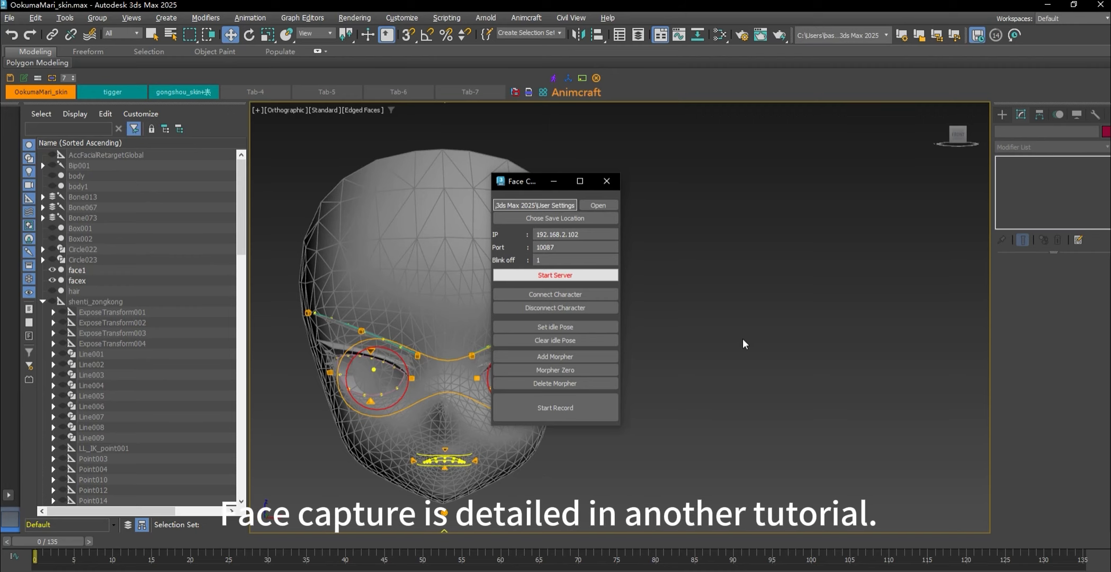
pyautogui.click(562, 274)
pyautogui.moveTo(545, 182); pyautogui.dragTo(665, 174)
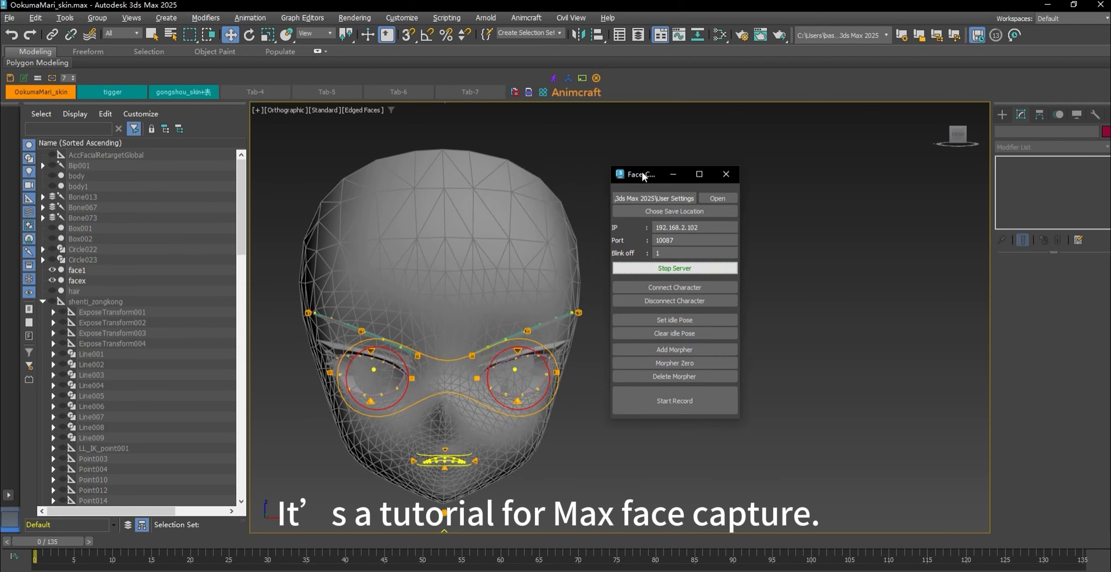
# Step: Connect the facex and face1 meshes as characters for face capture
pyautogui.click(657, 290)
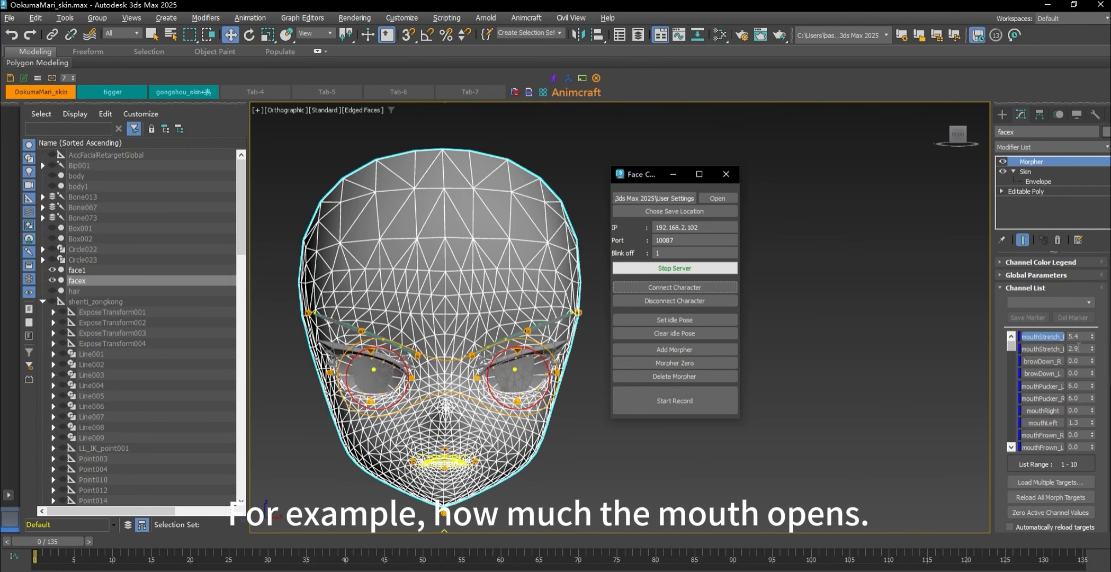
pyautogui.keyDown('ctrl'); pyautogui.click(124, 269); pyautogui.keyUp('ctrl')
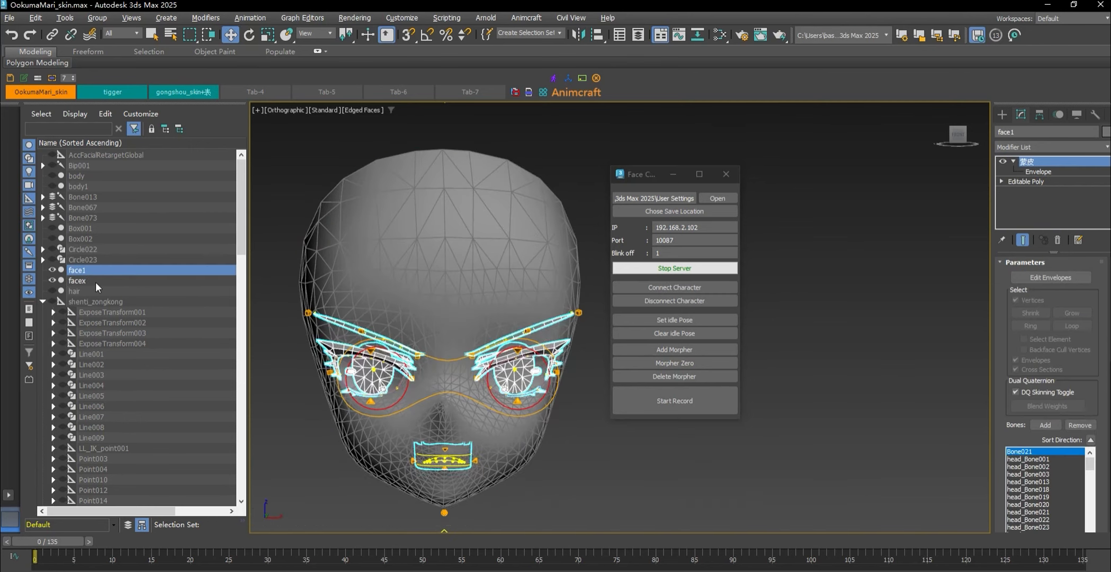
pyautogui.click(677, 290)
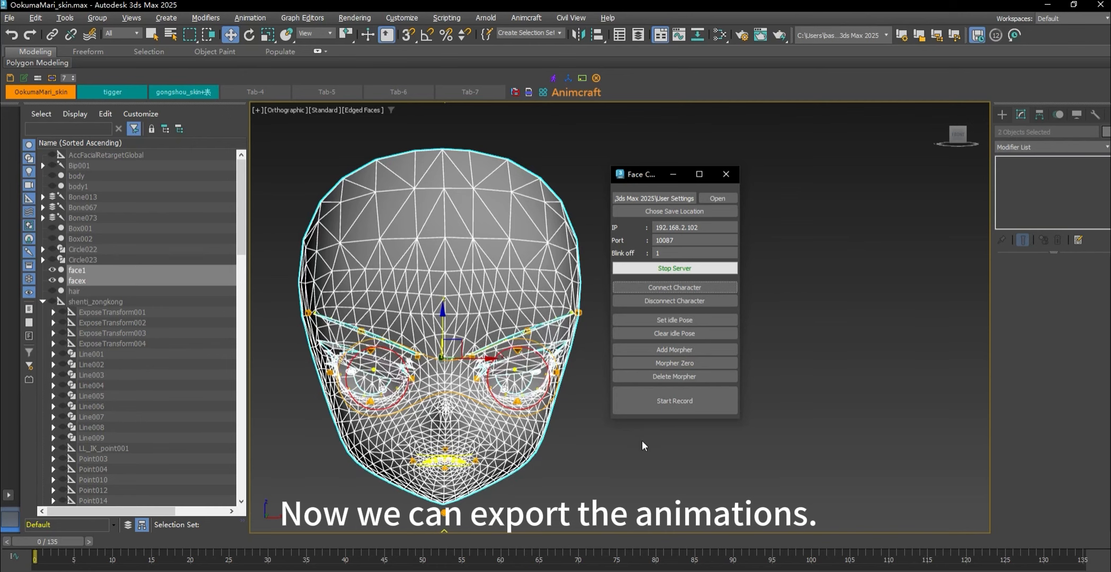
# Step: Stop the face capture server, confirm closing the socket, and reset the facex morpher values to zero
pyautogui.click(674, 268)
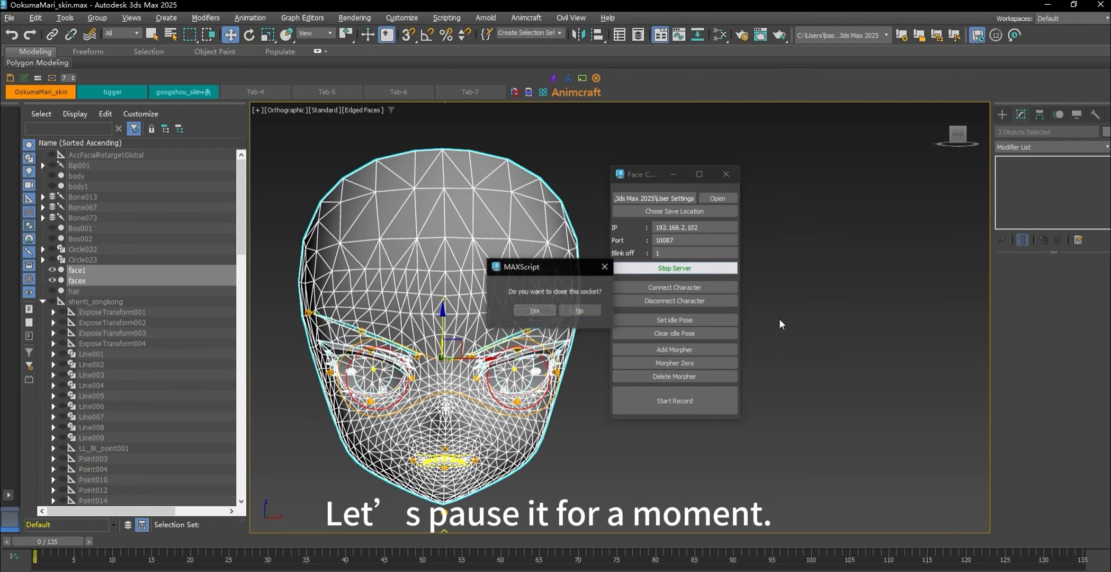
pyautogui.click(532, 310)
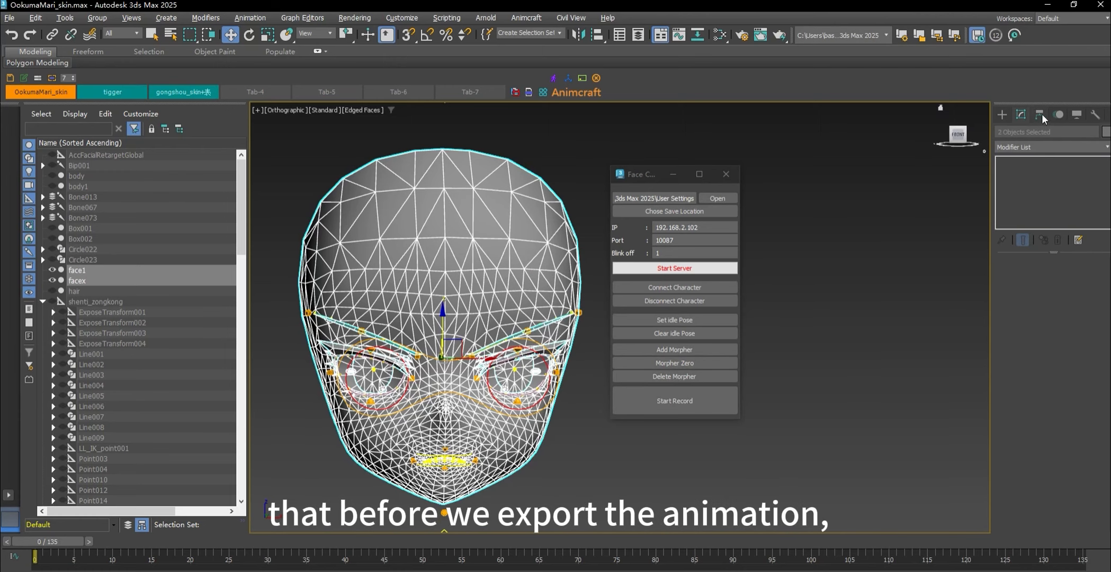
pyautogui.click(858, 198)
pyautogui.click(479, 243)
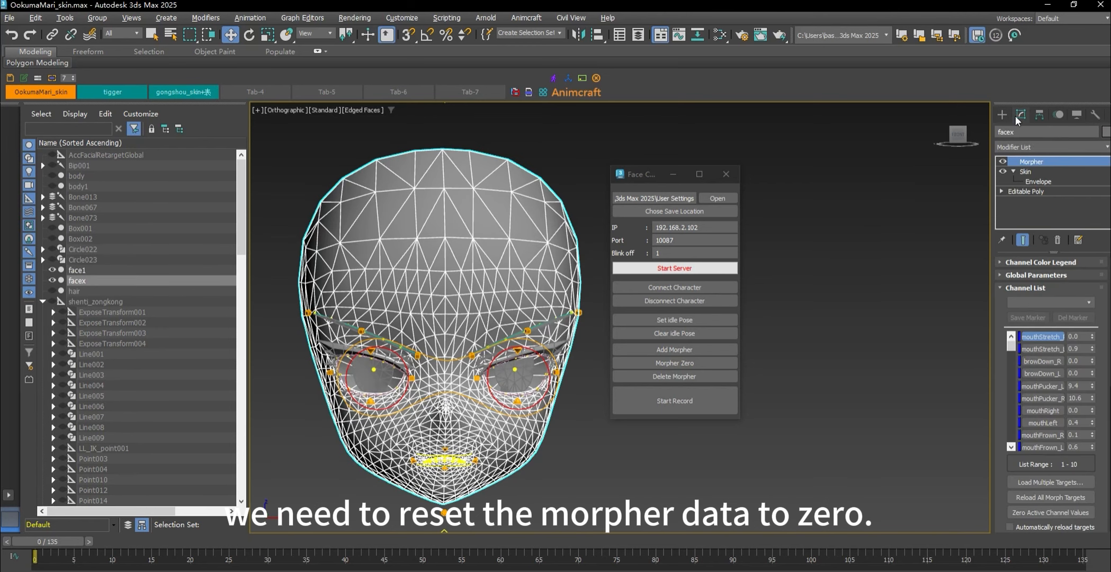
pyautogui.click(683, 362)
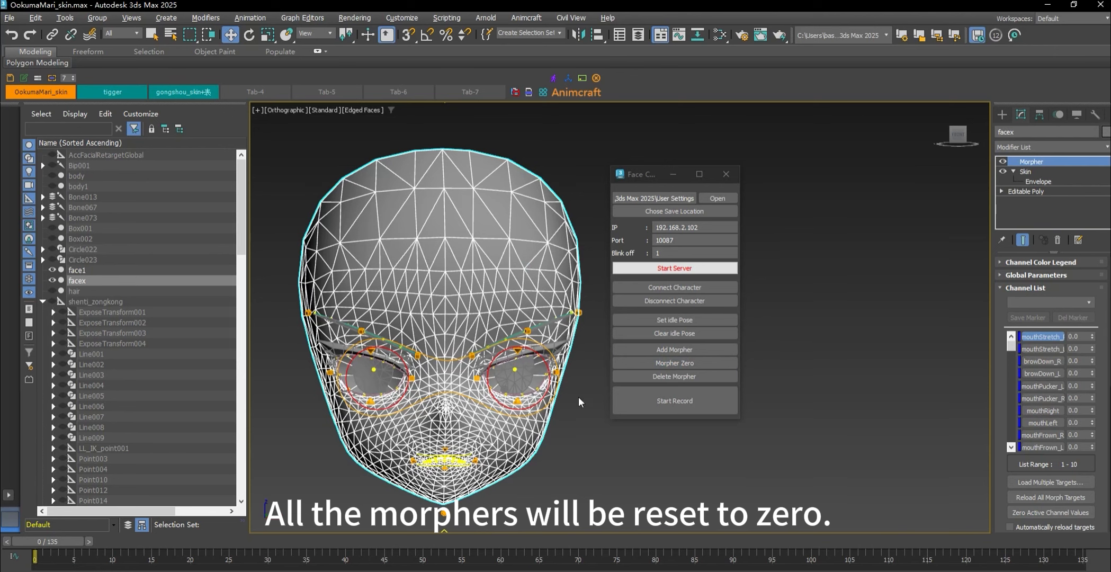
# Step: Try to zero and add a morpher on face1 through the Face Capture Editor, and close that editor
pyautogui.click(102, 271)
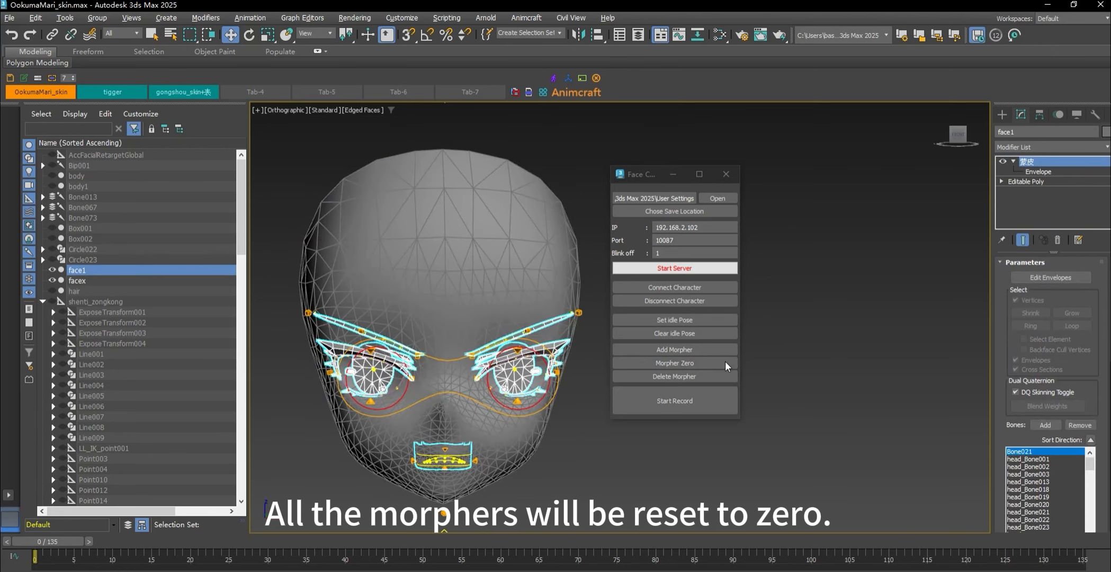
pyautogui.click(709, 361)
pyautogui.click(551, 311)
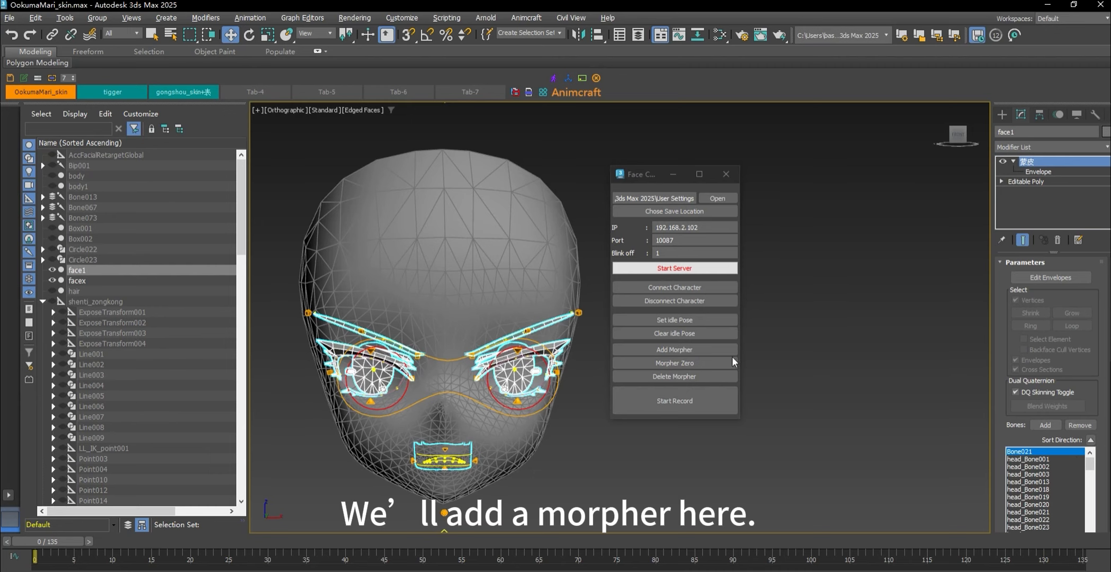
pyautogui.click(702, 350)
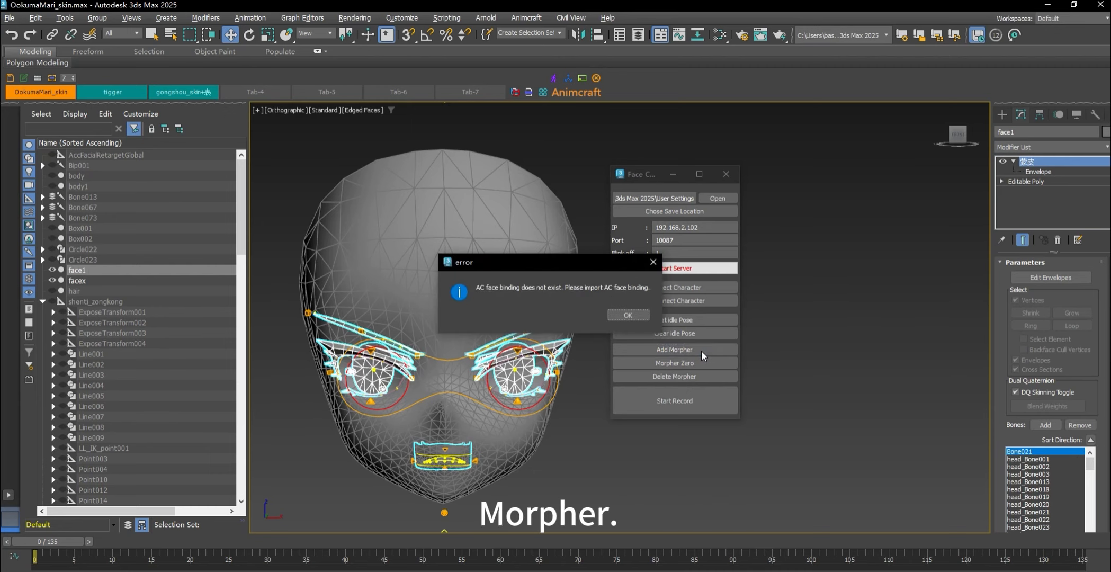
pyautogui.click(627, 315)
pyautogui.click(728, 175)
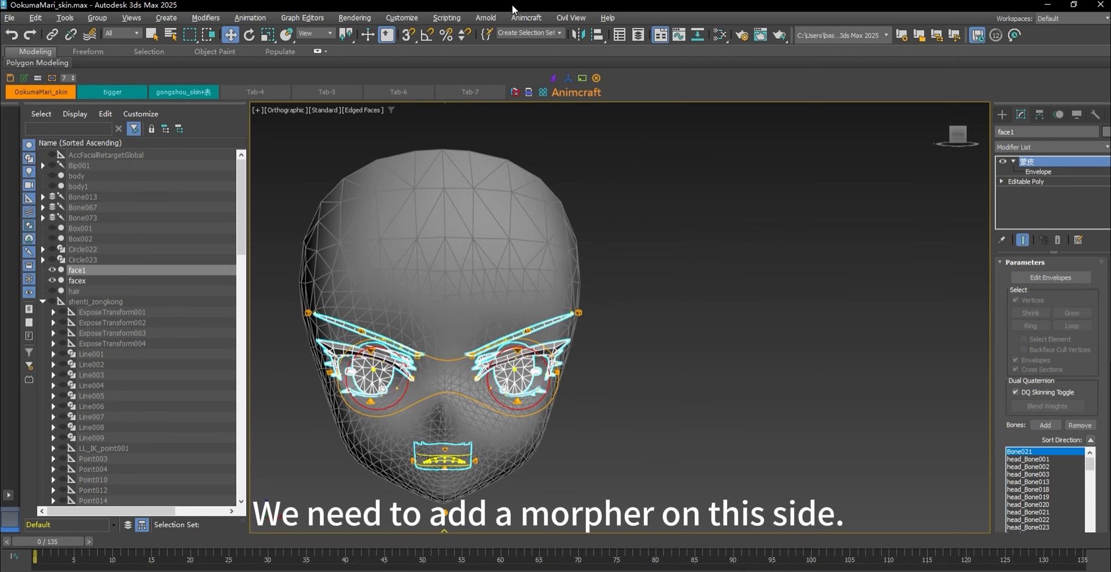
# Step: Add a morpher to face1 through the Facial Retarget Editor and minimize the editor
pyautogui.click(526, 18)
pyautogui.click(581, 289)
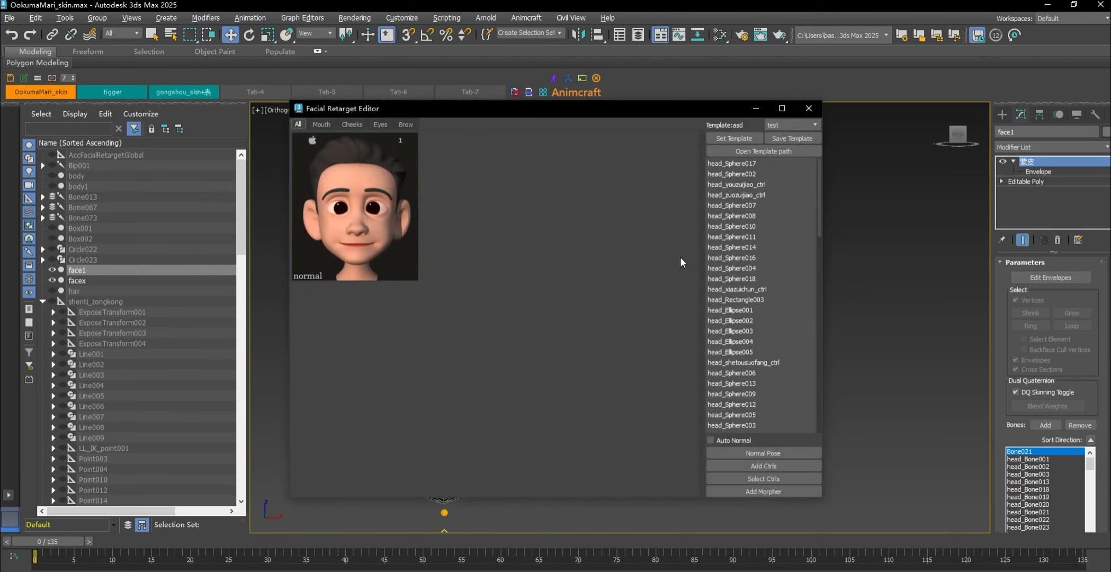
pyautogui.click(764, 491)
pyautogui.click(540, 310)
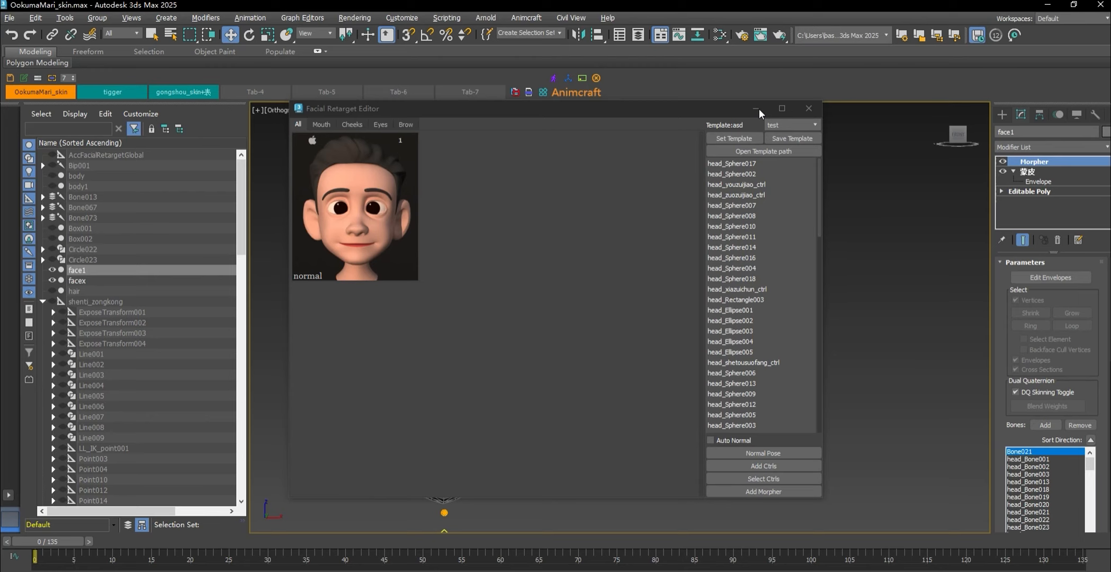
pyautogui.moveTo(672, 111); pyautogui.dragTo(634, 120)
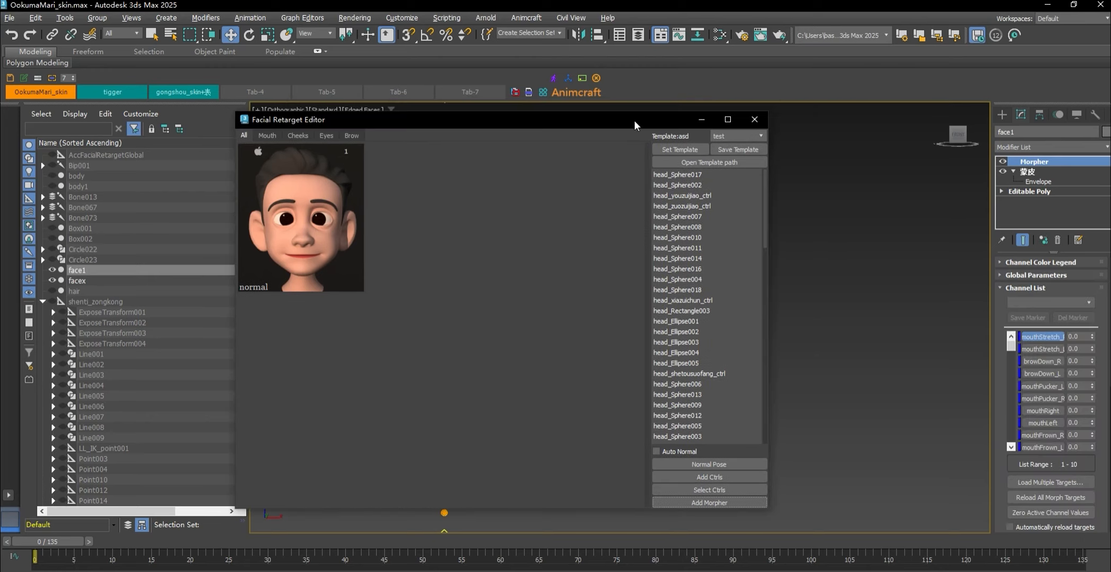
pyautogui.click(698, 118)
pyautogui.click(850, 336)
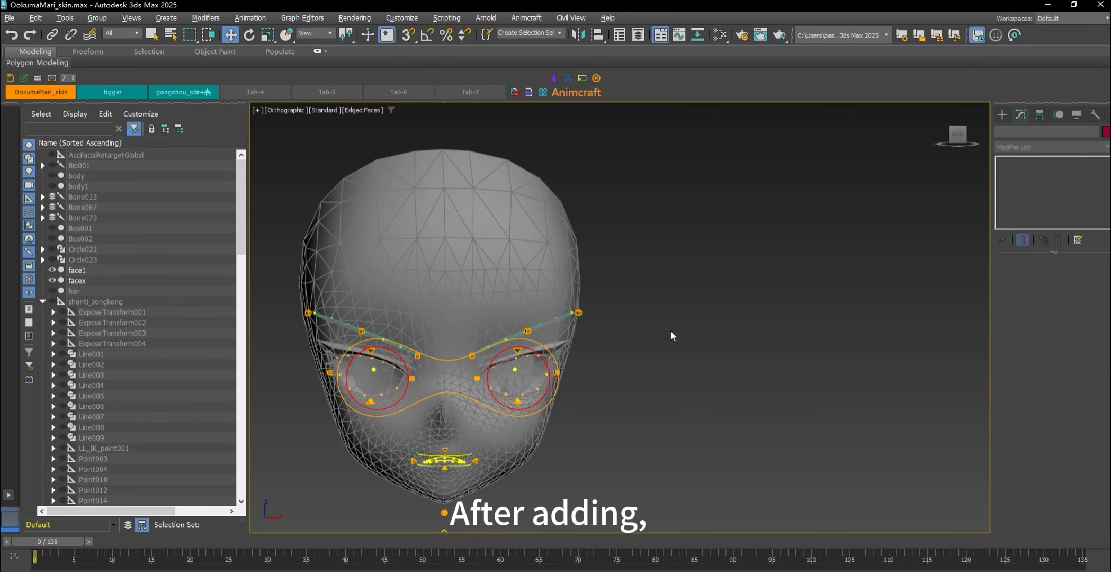
# Step: Test the eyeBlink_R channel of the Morpher on face1 and deselect the mesh
pyautogui.click(560, 332)
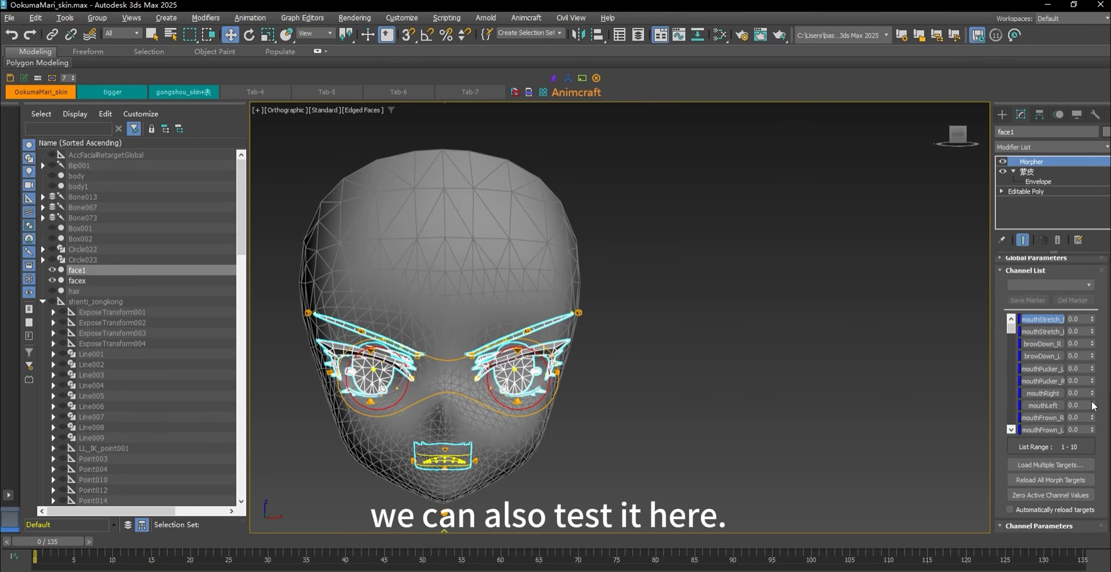
pyautogui.scroll(-1, 1054, 380)
pyautogui.moveTo(1012, 297); pyautogui.dragTo(1014, 309)
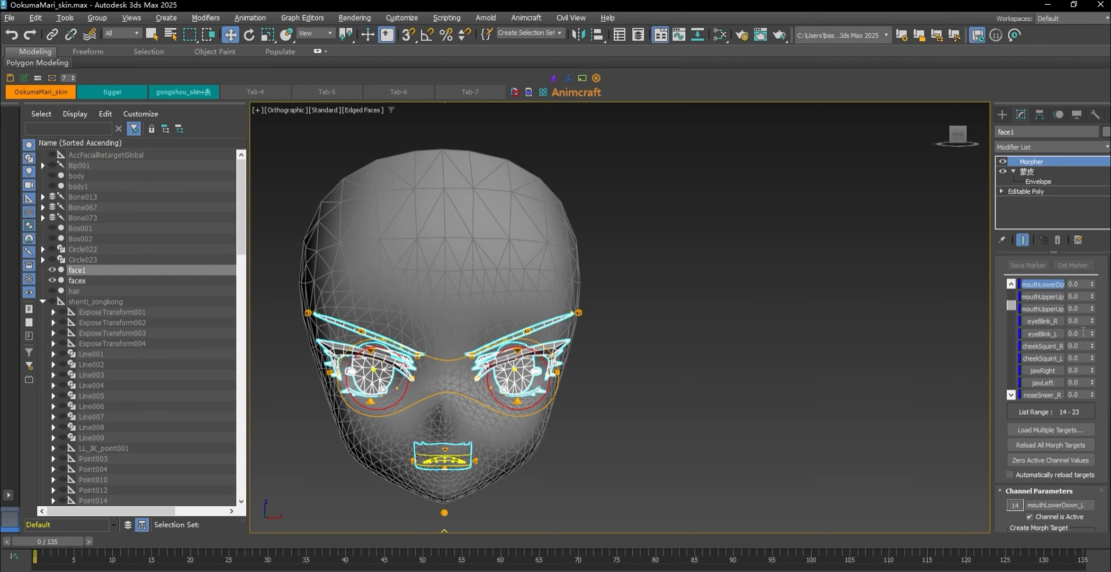
pyautogui.moveTo(1093, 321); pyautogui.dragTo(1095, 404)
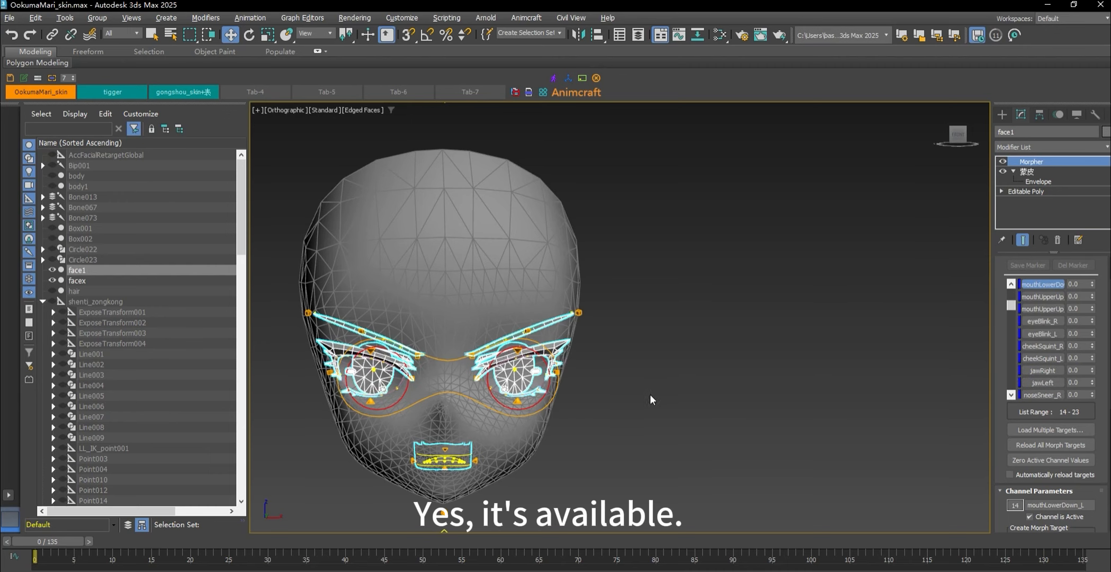
pyautogui.click(639, 313)
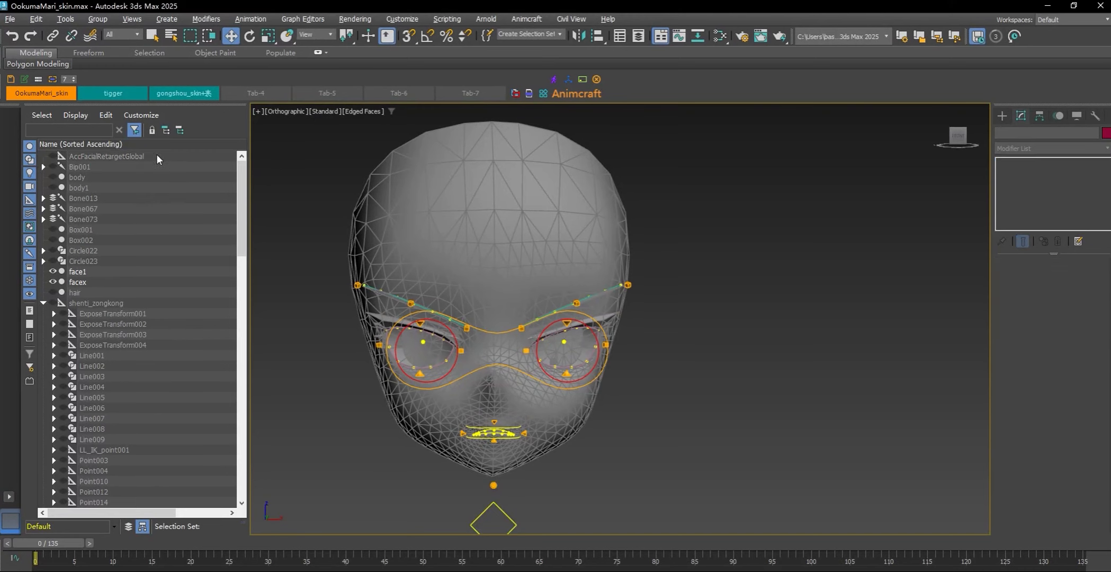
# Step: Select the AccFacialRetargetGlobal node, then switch to Animcraft and choose the faceCapture5 clip
pyautogui.click(132, 157)
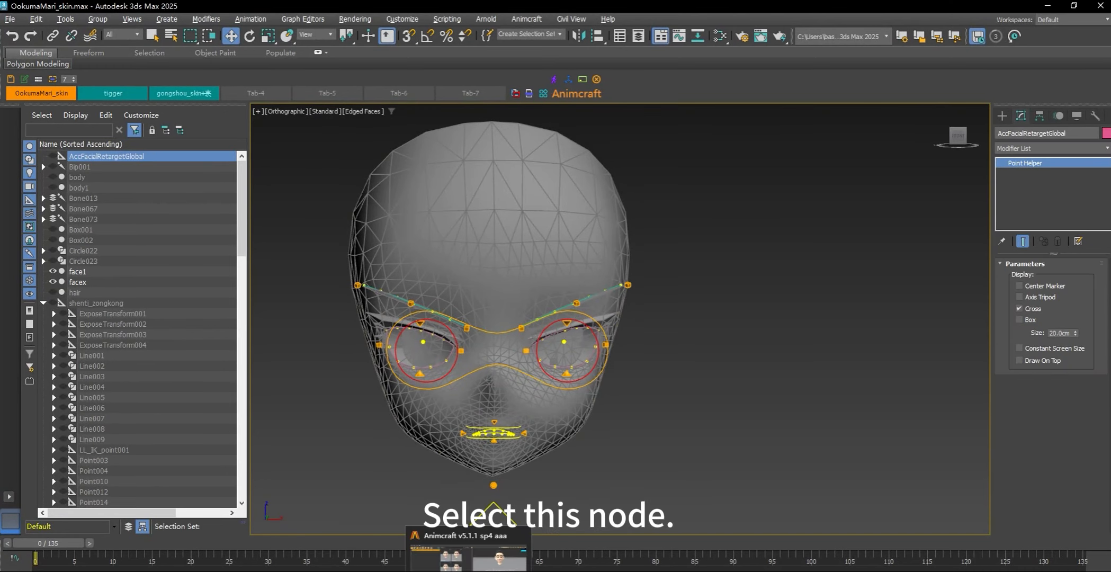
pyautogui.click(469, 556)
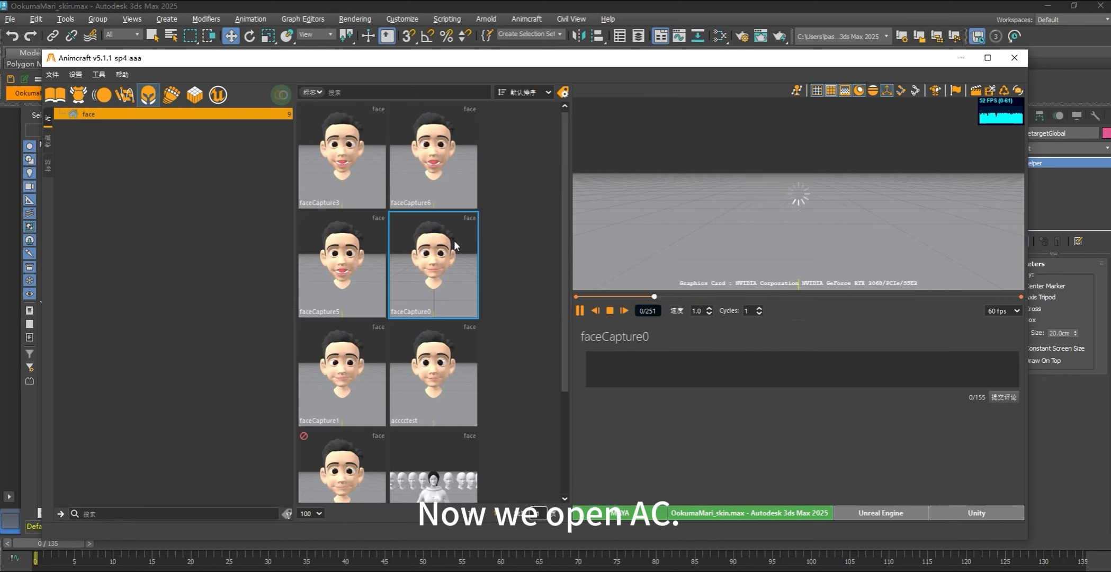
pyautogui.click(361, 201)
pyautogui.click(355, 228)
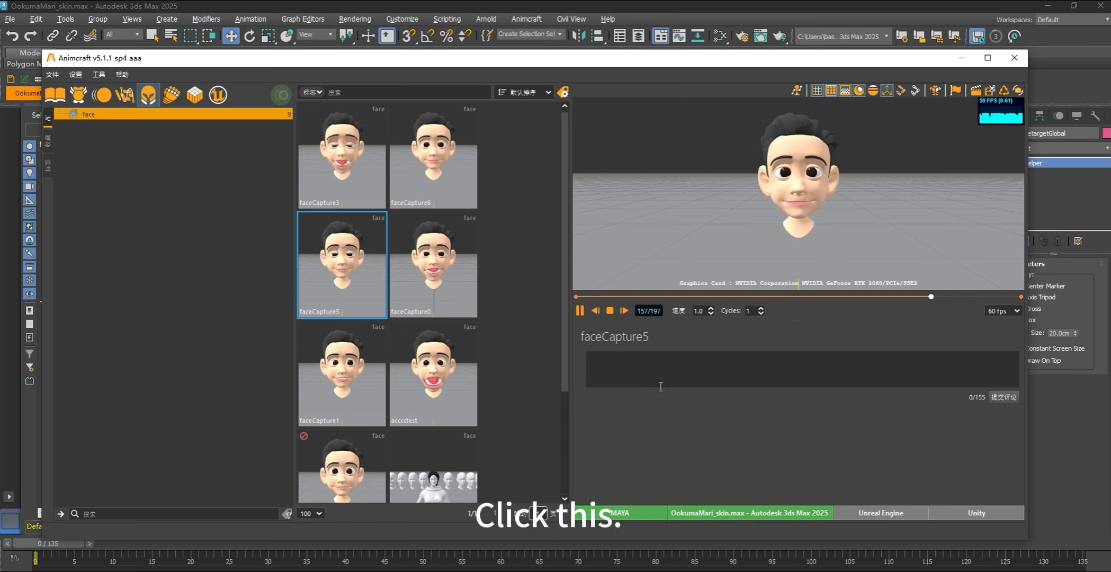
# Step: Send faceCapture5 to the OokumaMari_skin.max scene in 3ds Max and accept the facial animation import from frame 0 to 197
pyautogui.click(715, 514)
pyautogui.click(753, 492)
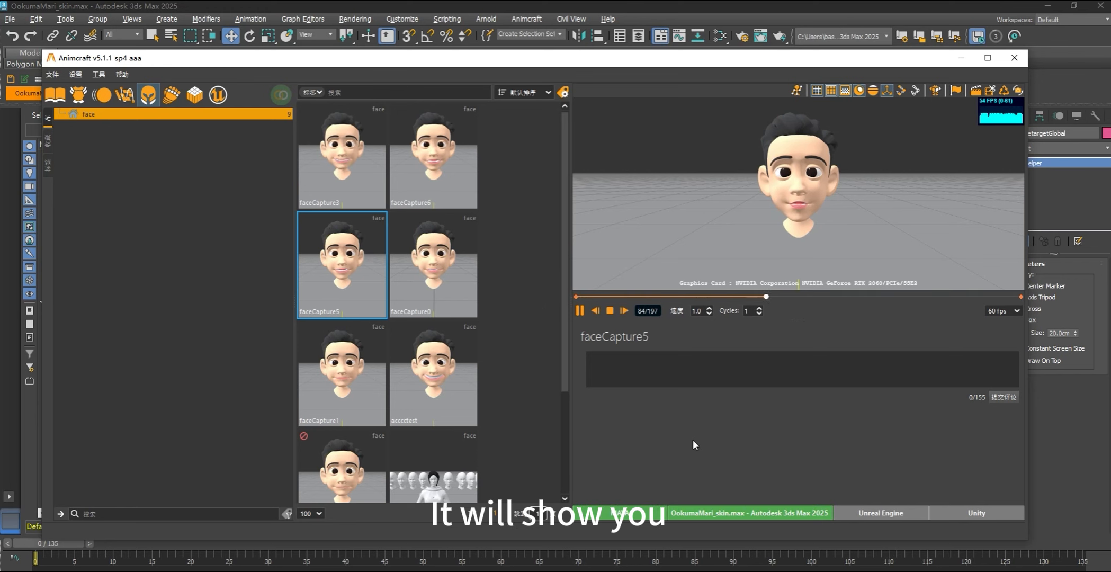
pyautogui.click(699, 513)
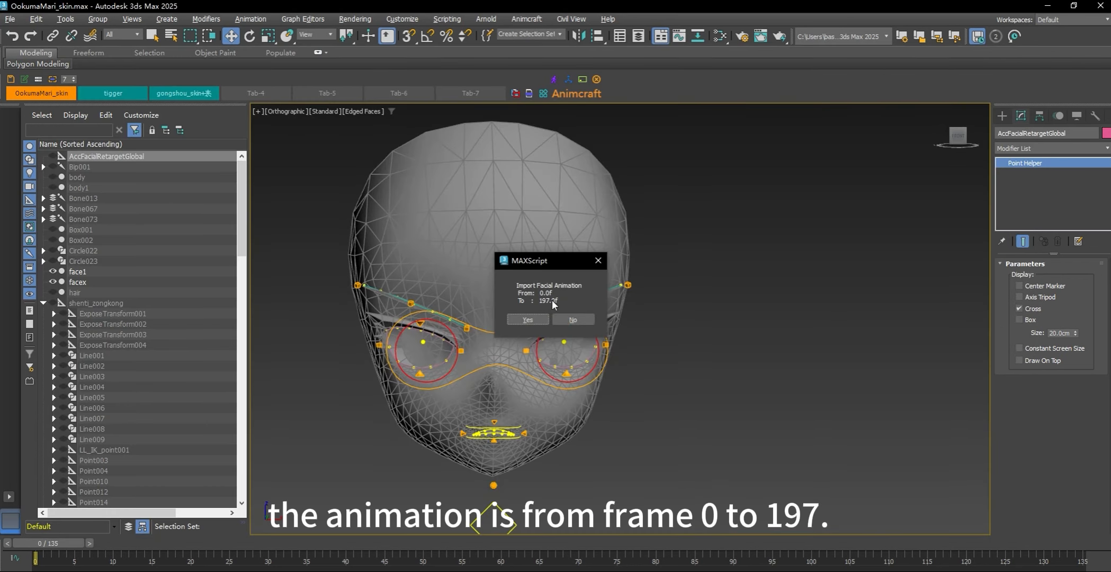
pyautogui.click(533, 317)
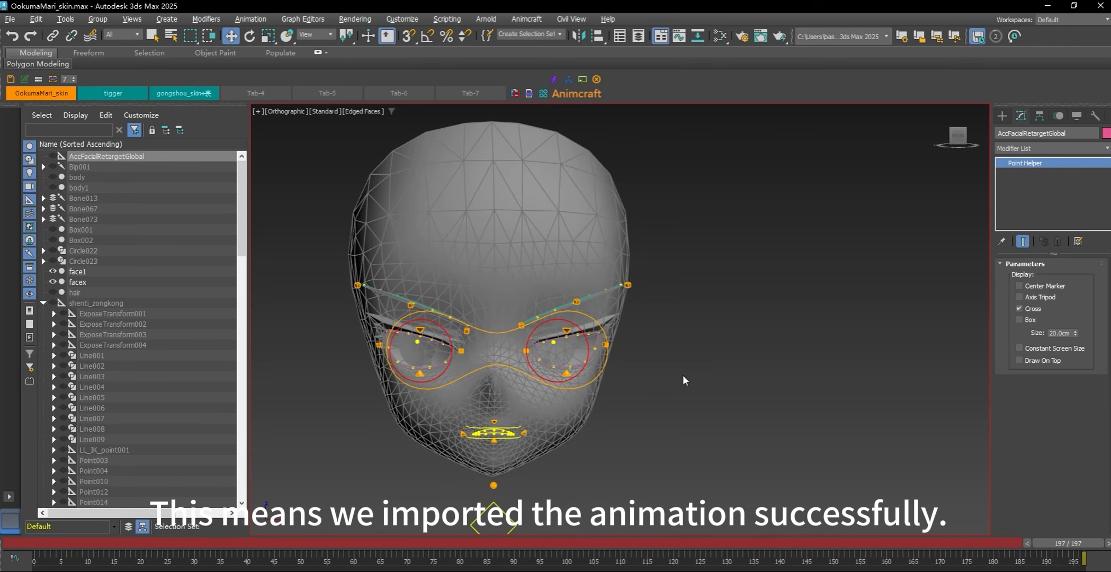
pyautogui.click(551, 311)
# Step: Review the imported facial animation on the rig at frames 10 and 32, moving the Animcraft preview aside to compare expressions
pyautogui.moveTo(1055, 541); pyautogui.dragTo(114, 522)
pyautogui.click(440, 569)
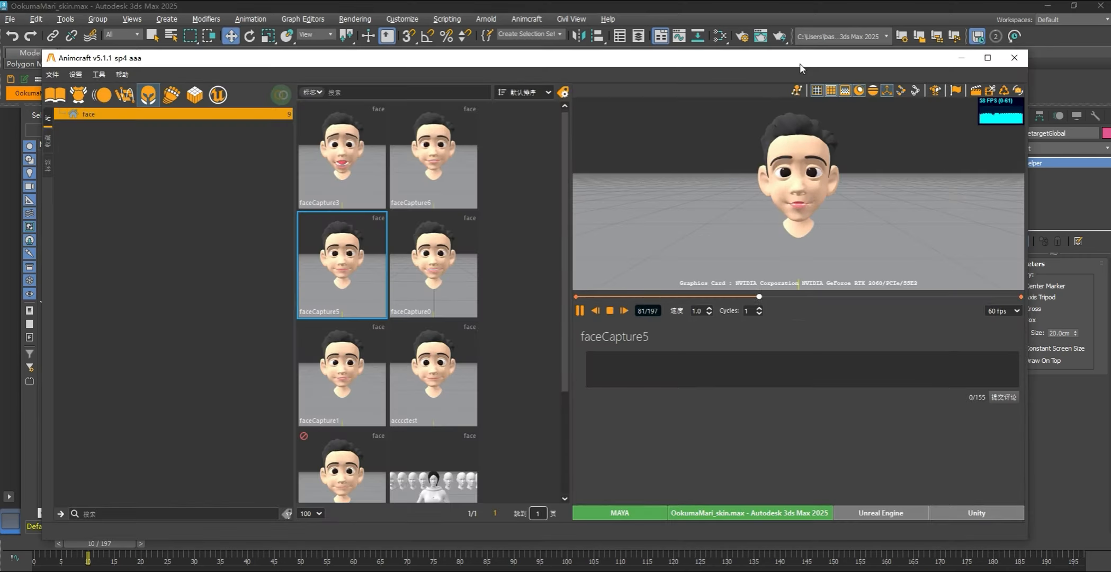
pyautogui.moveTo(800, 59); pyautogui.dragTo(69, 76)
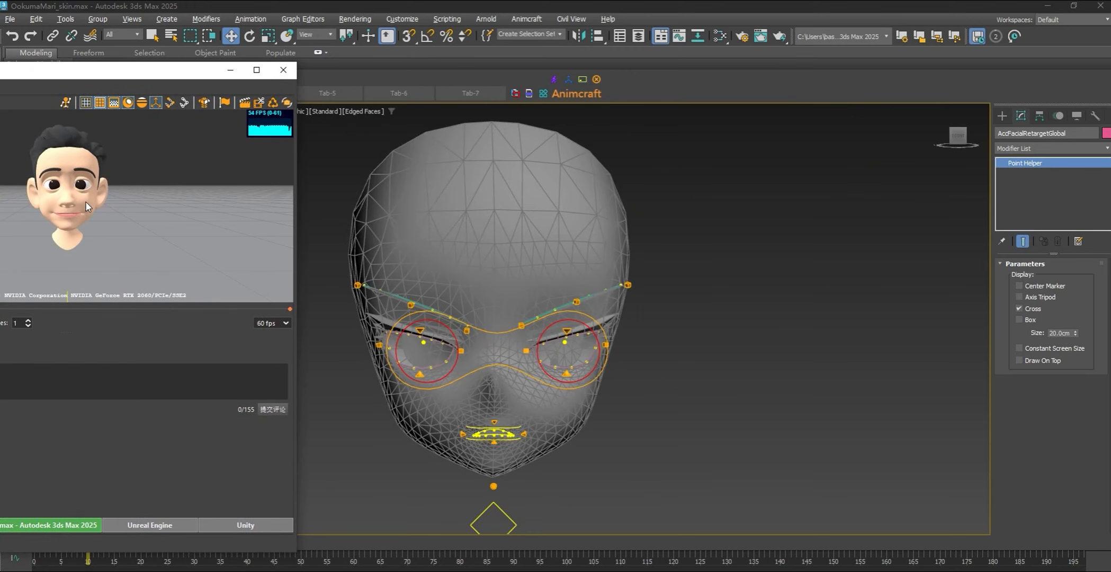
pyautogui.click(100, 524)
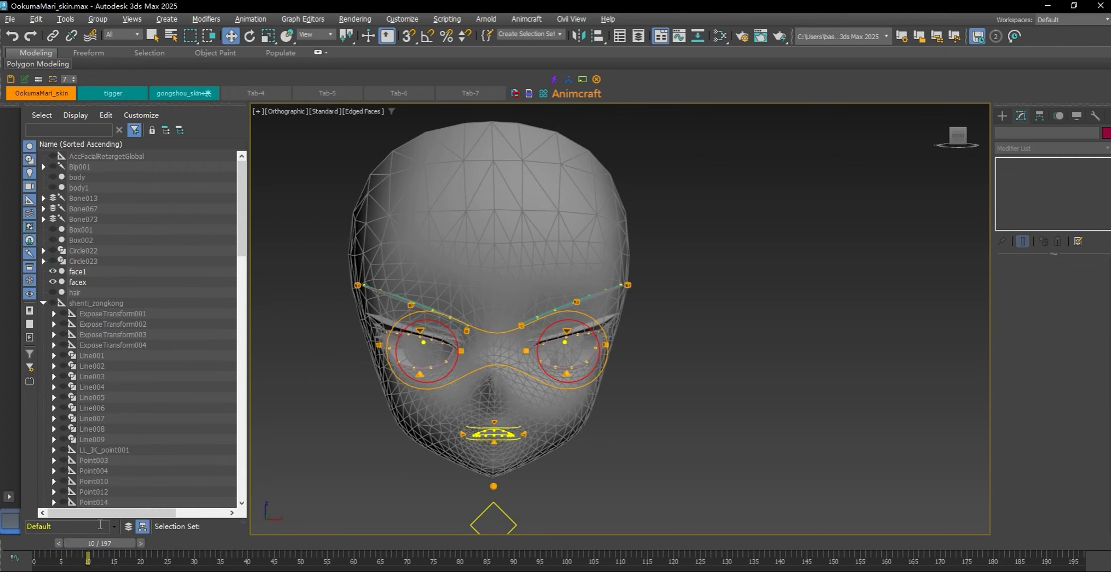
pyautogui.moveTo(98, 547); pyautogui.dragTo(211, 530)
# Step: Bring up the list of Animcraft tools in 3ds Max
pyautogui.click(527, 19)
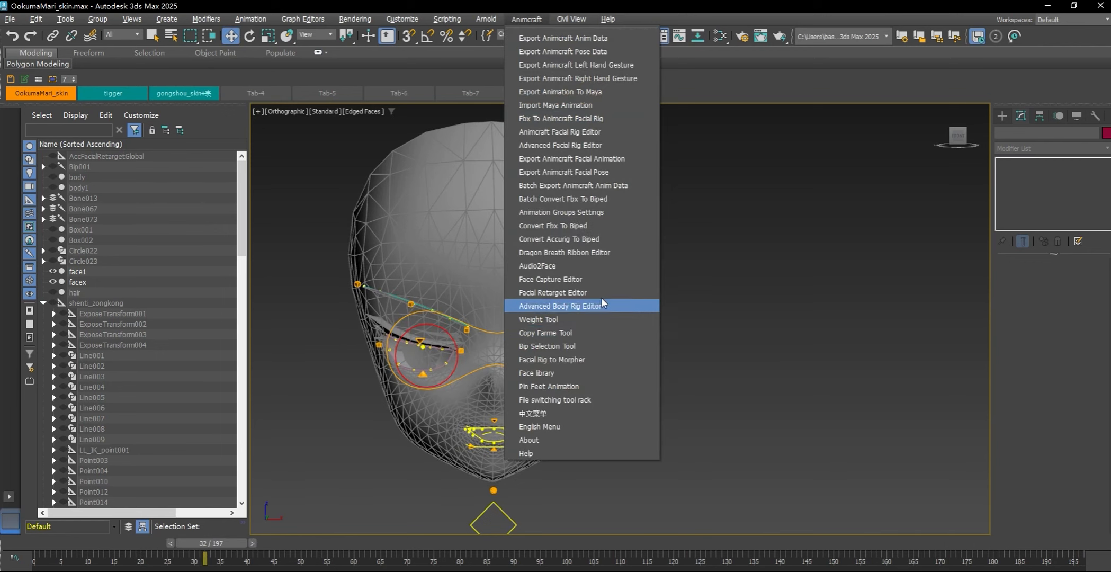